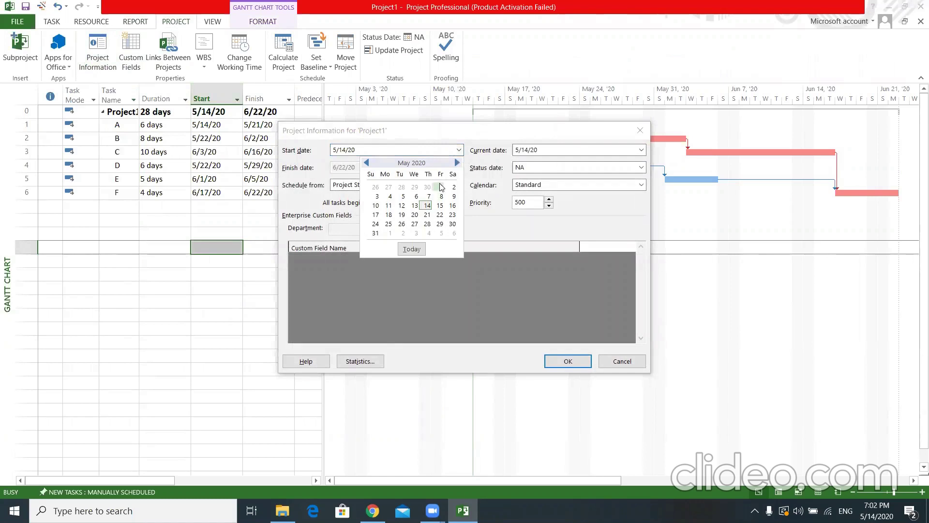
Set the project start date to 5/1/20 and fit the entire project in the Gantt chart
left_click(562, 360)
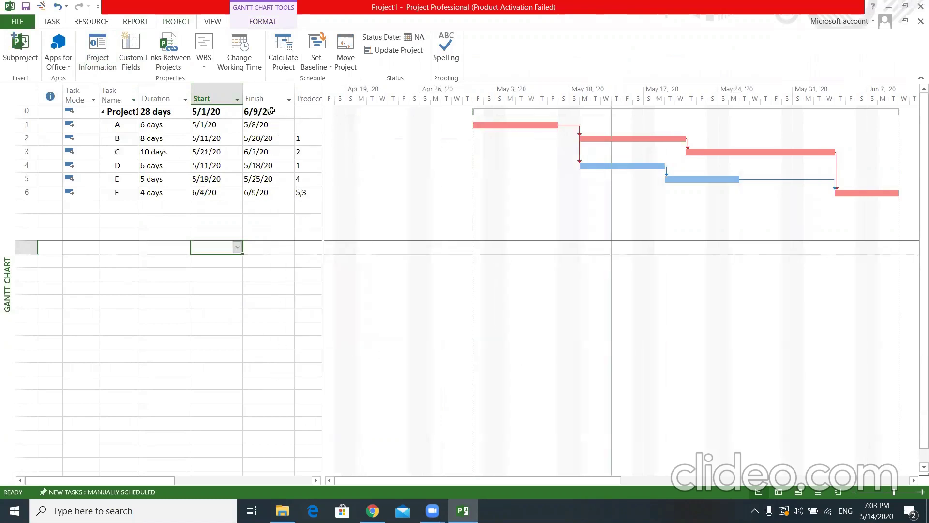
left_click(215, 23)
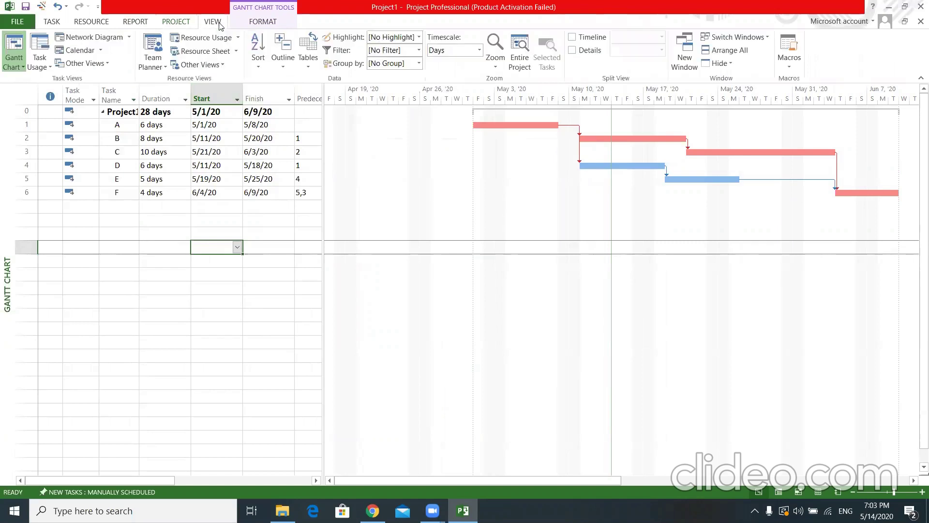
left_click(520, 56)
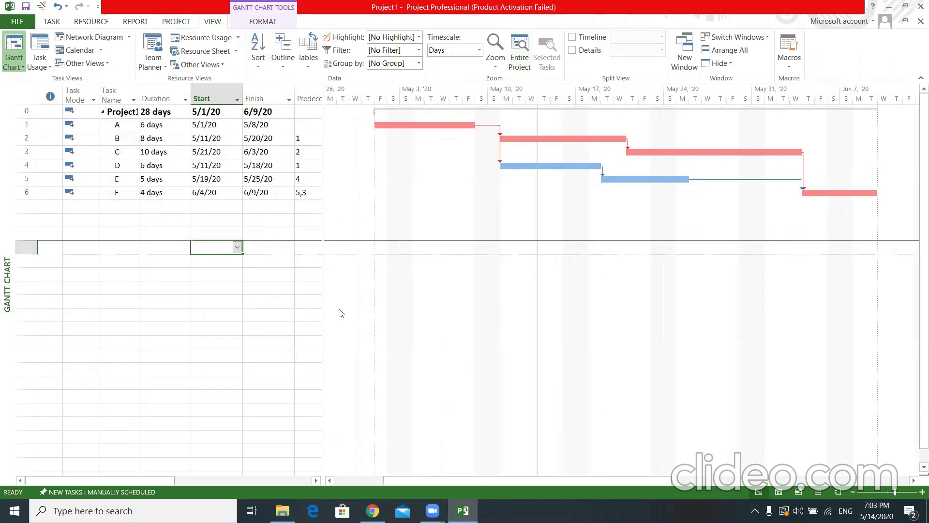
Switch the project from the Gantt Chart to the Resource Sheet view
left_click(21, 68)
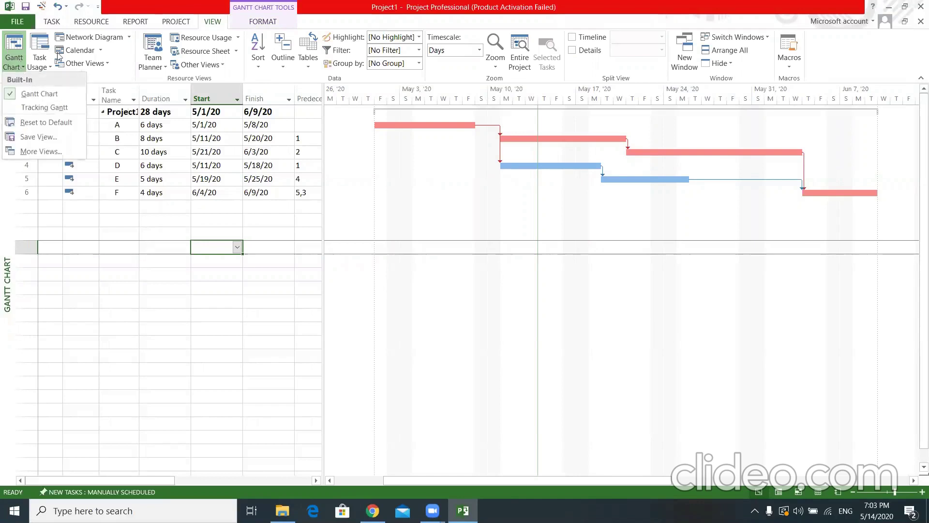
left_click(81, 22)
left_click(52, 22)
left_click(22, 66)
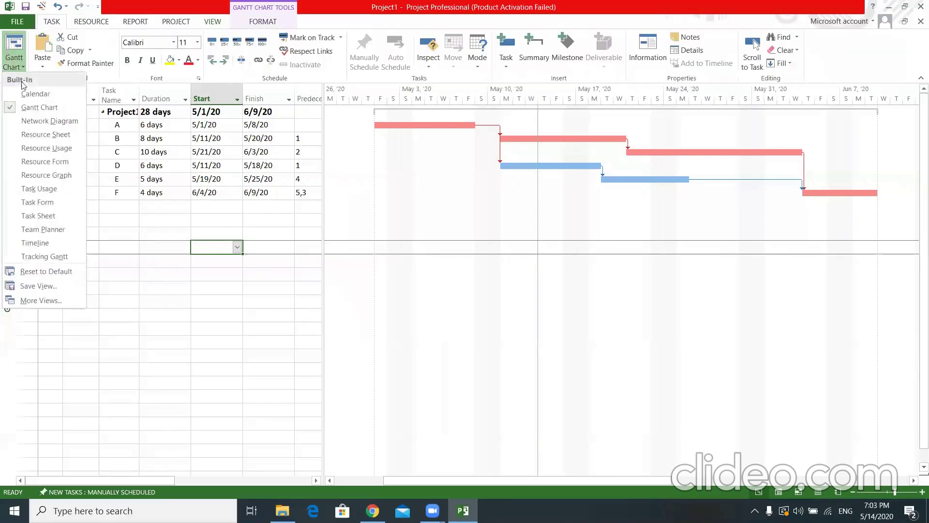
left_click(43, 135)
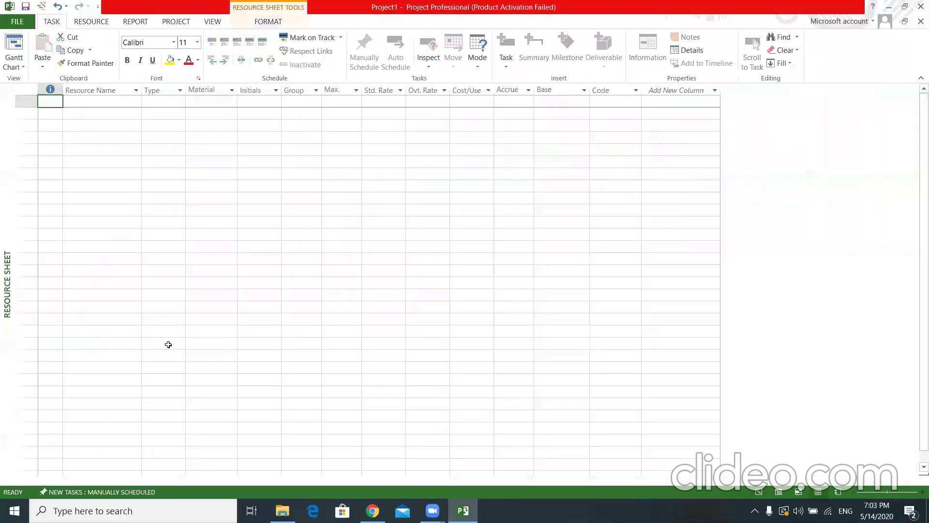
Enter Cement as the first resource name in the resource sheet
left_click(115, 289)
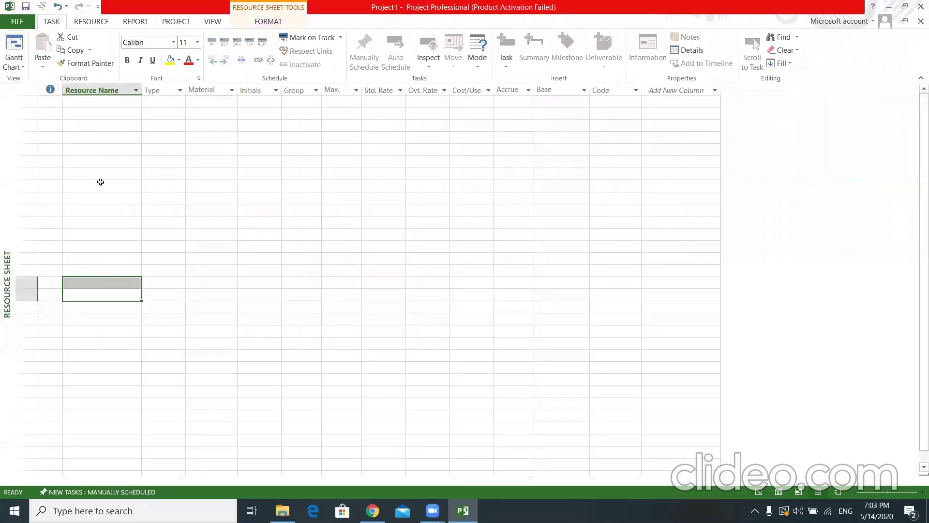
left_click(97, 101)
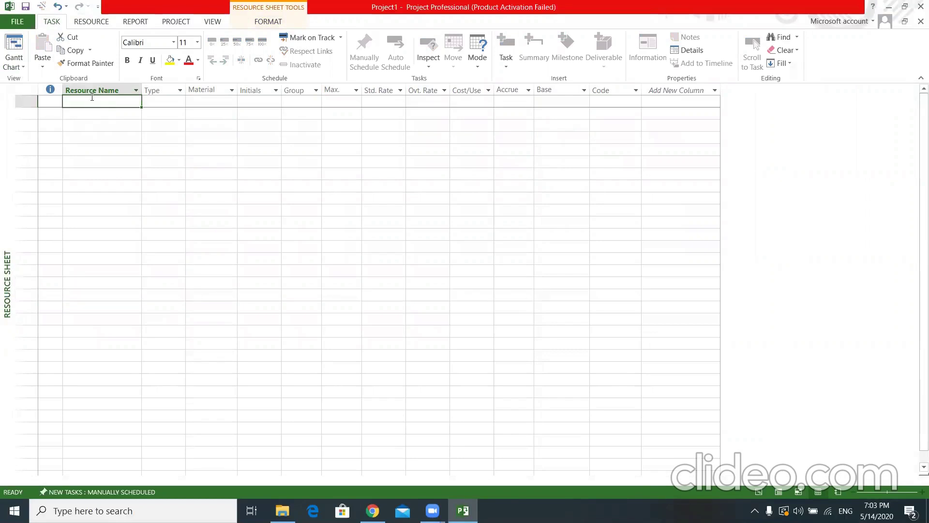
type("cEMNT")
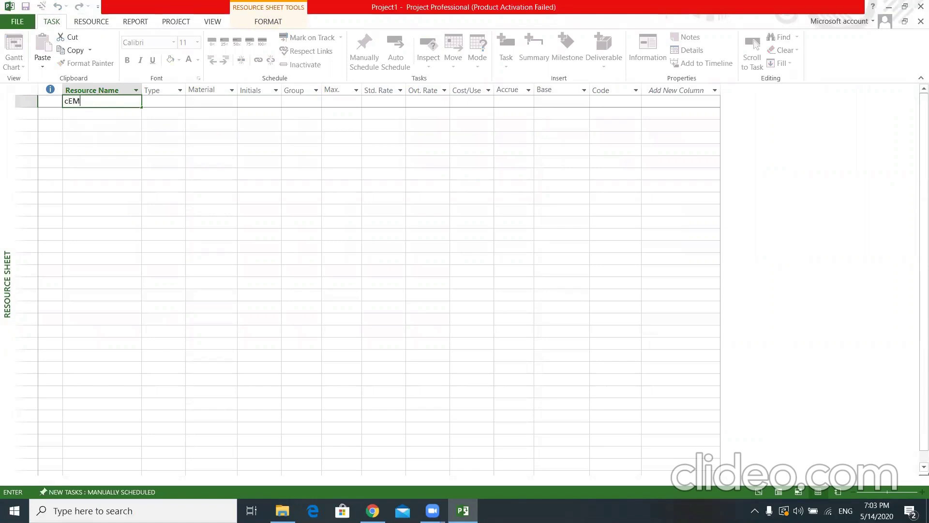
key("BackSpace")
key("BackSpace")
key("BackSpace")
key("BackSpace")
key("BackSpace")
type("Cement")
key("Return")
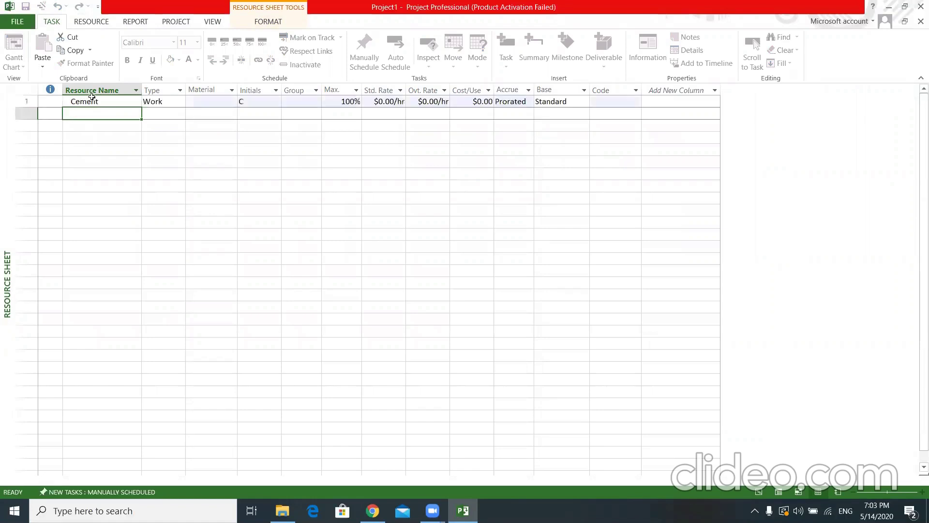
Add the resources Sand, Aggregate, Bricks and Steel in the rows below Cement
type("Sand")
key("Return")
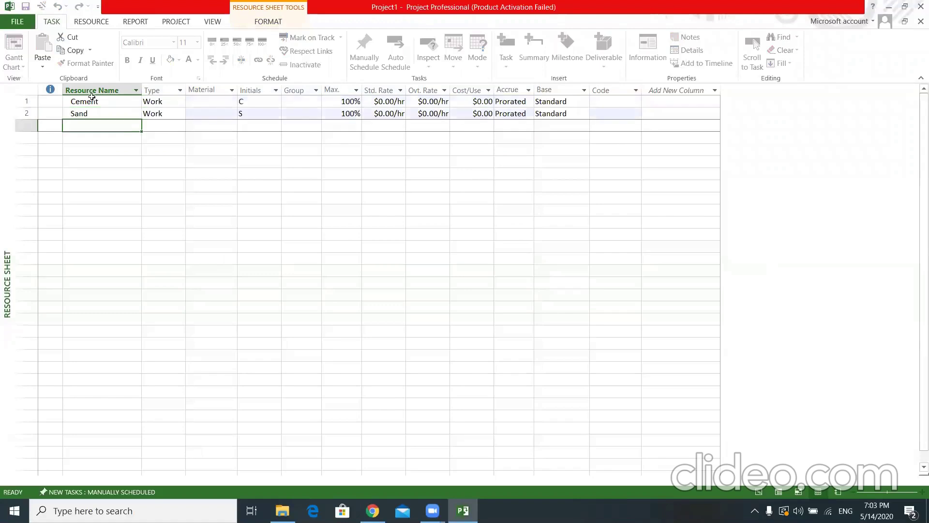
type("Aggregate")
key("Return")
type("Bricks")
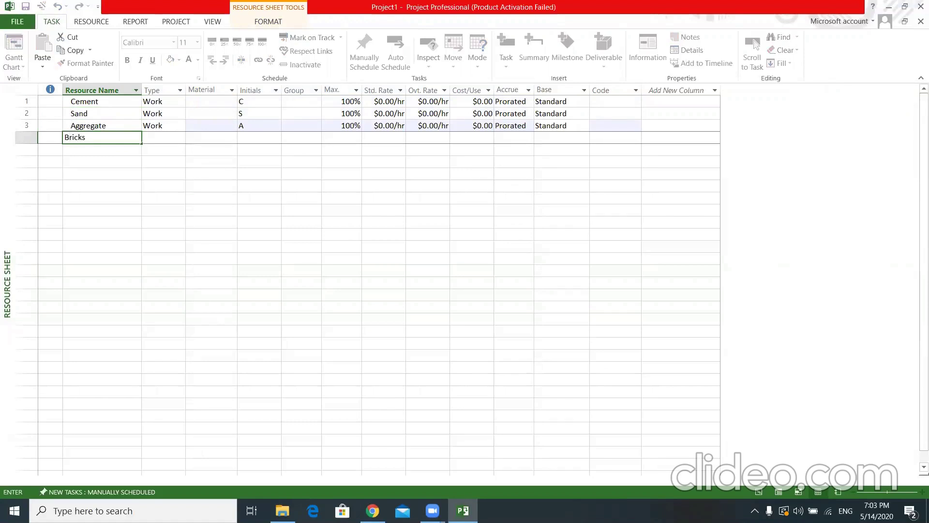
key("Return")
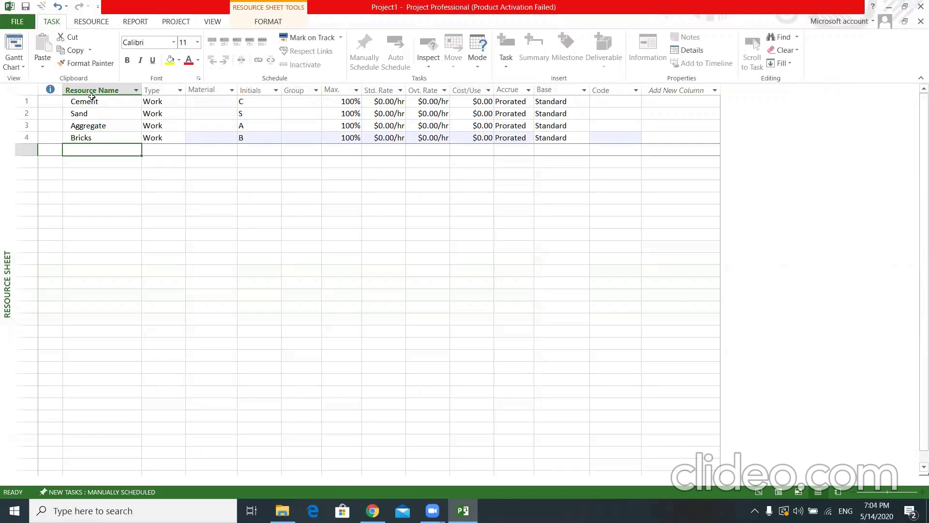
type("Steel")
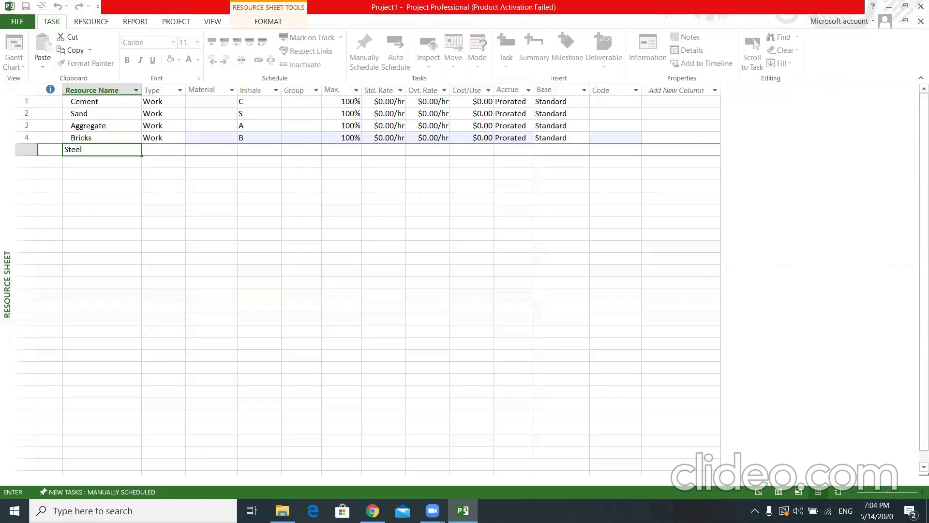
key("Return")
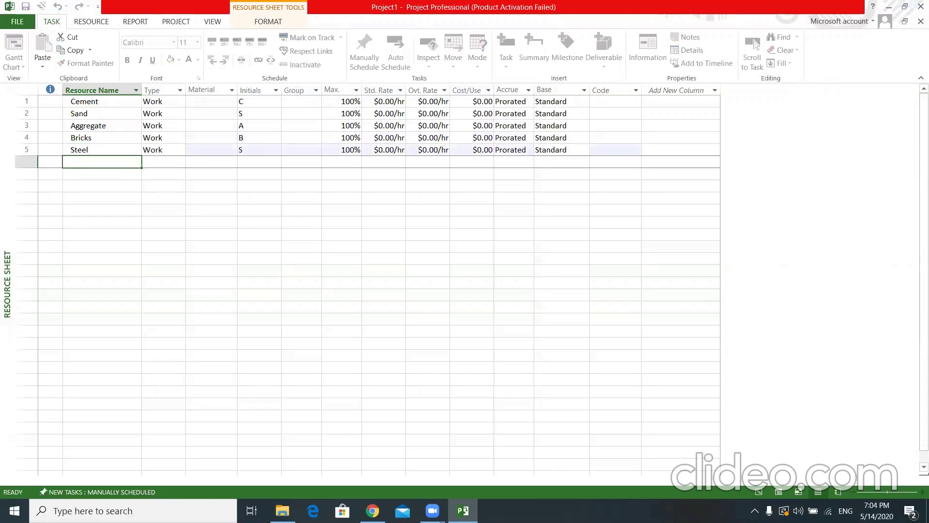
Set the resource type to Material for Cement and fill it down through Steel
left_click(173, 102)
left_click(180, 101)
left_click(175, 122)
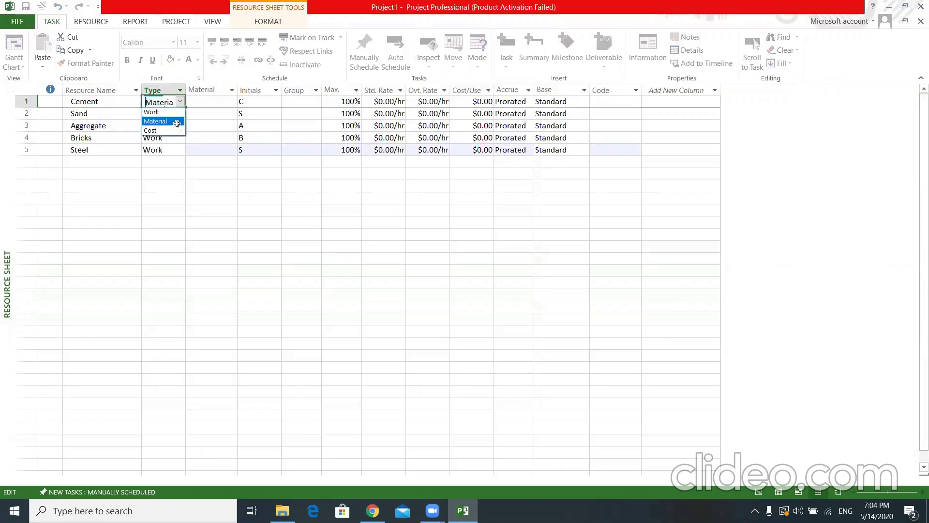
left_click_drag(185, 107, 185, 155)
Add the resources "Skill labour" and "Unskill larbour" below Steel
left_click(121, 166)
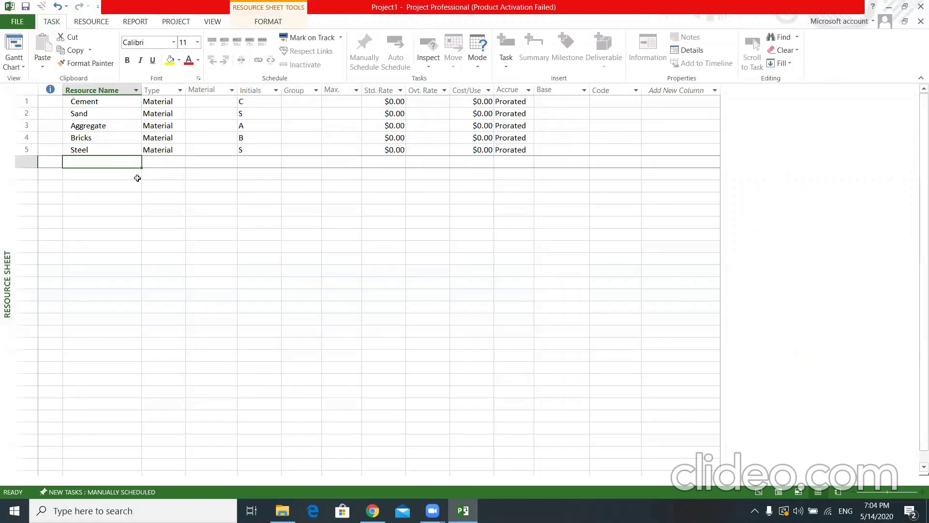
type("Skill labour")
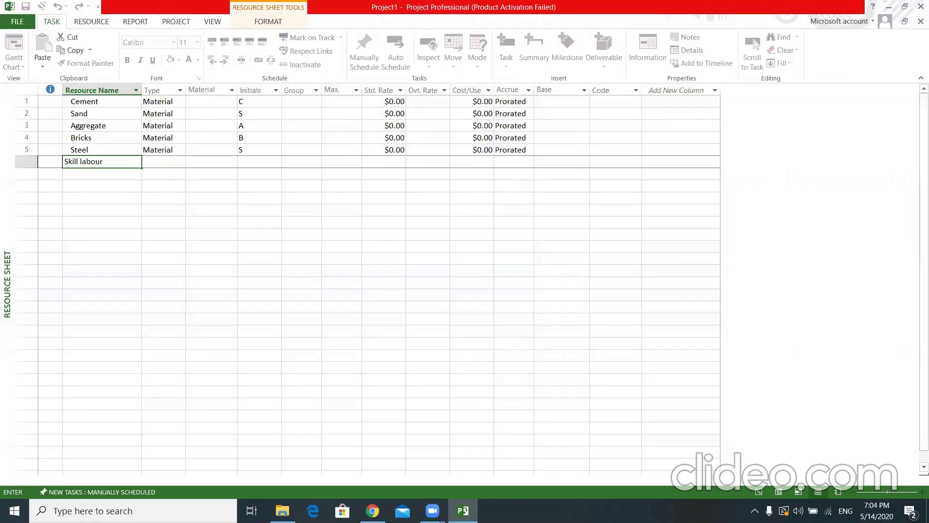
key("Return")
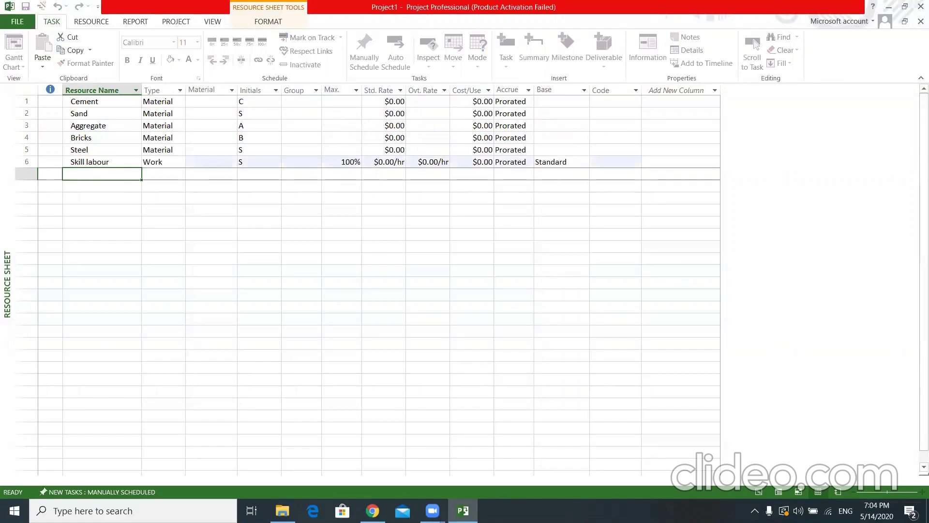
type("Unskill larbours")
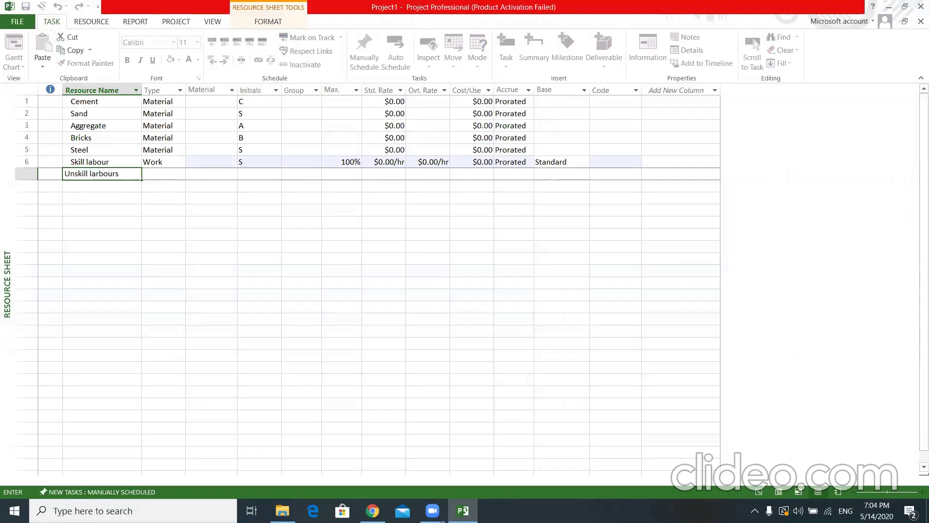
key("BackSpace")
key("Return")
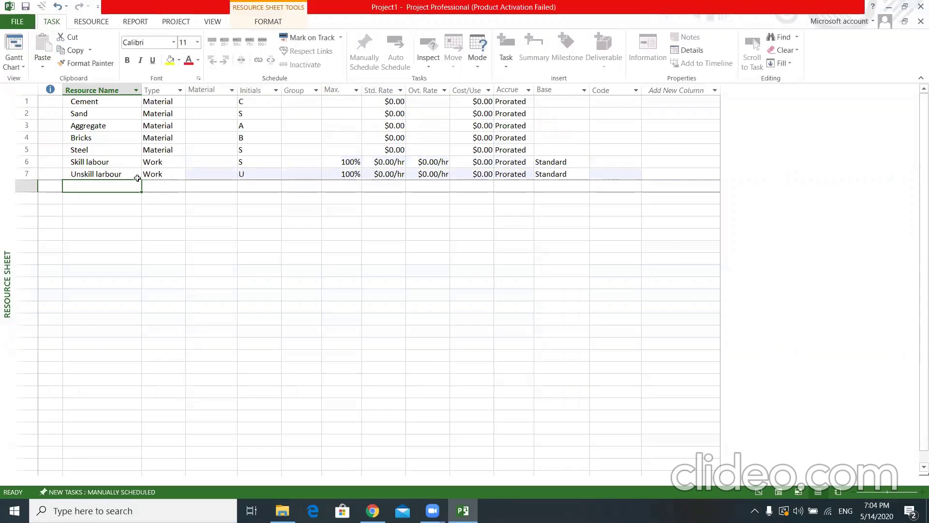
Add an Electricity resource below the labour rows and set its type to Cost
left_click(160, 186)
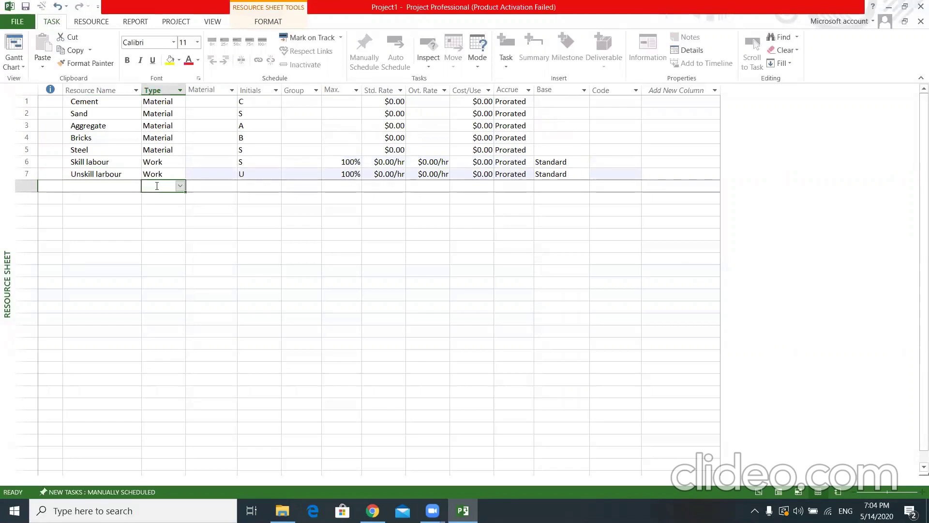
left_click(129, 187)
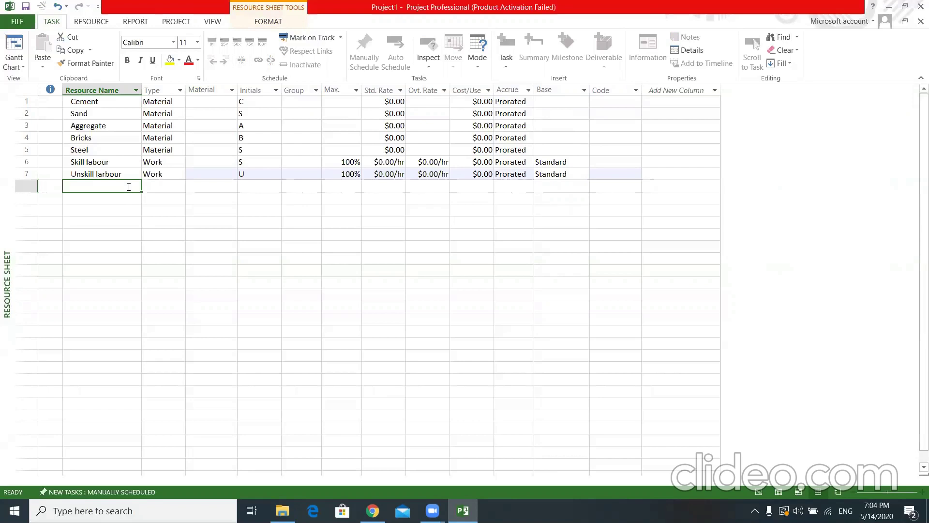
type("Electricity")
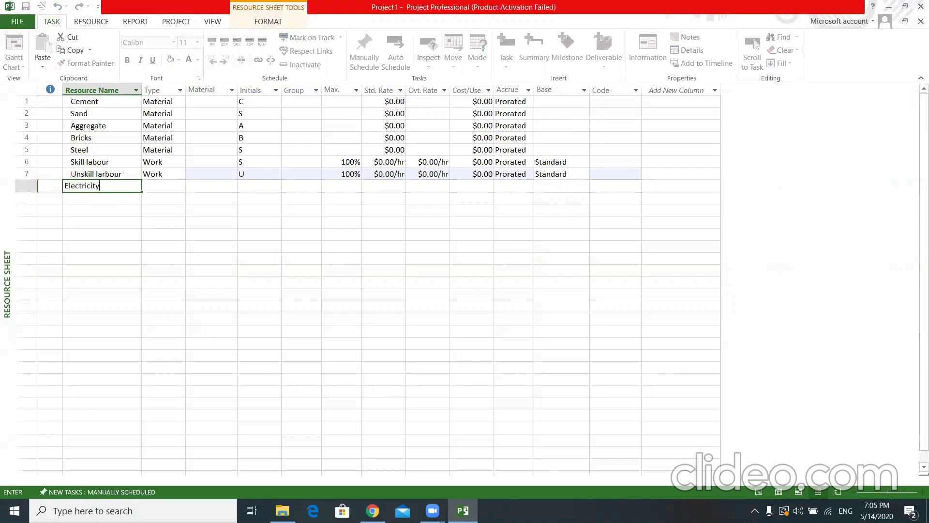
key("Return")
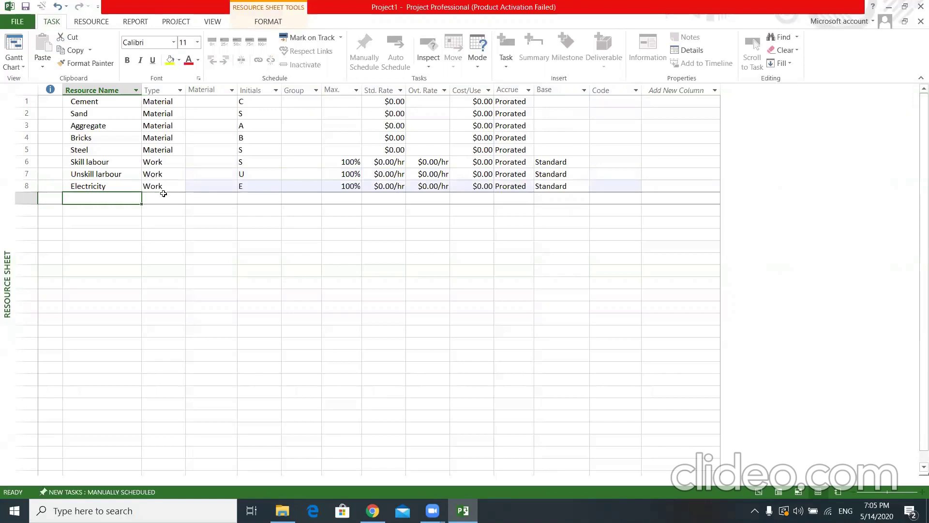
left_click(164, 194)
left_click(167, 187)
left_click(179, 186)
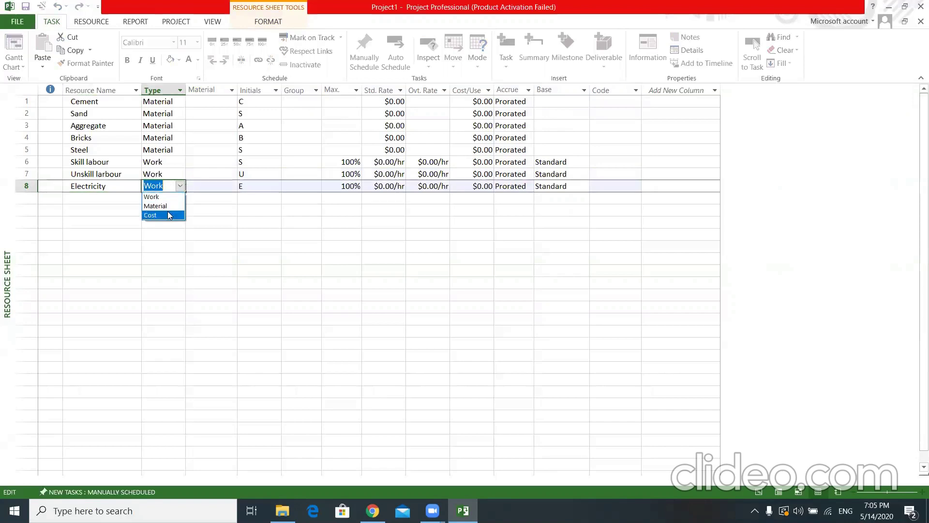
left_click(167, 213)
left_click(342, 235)
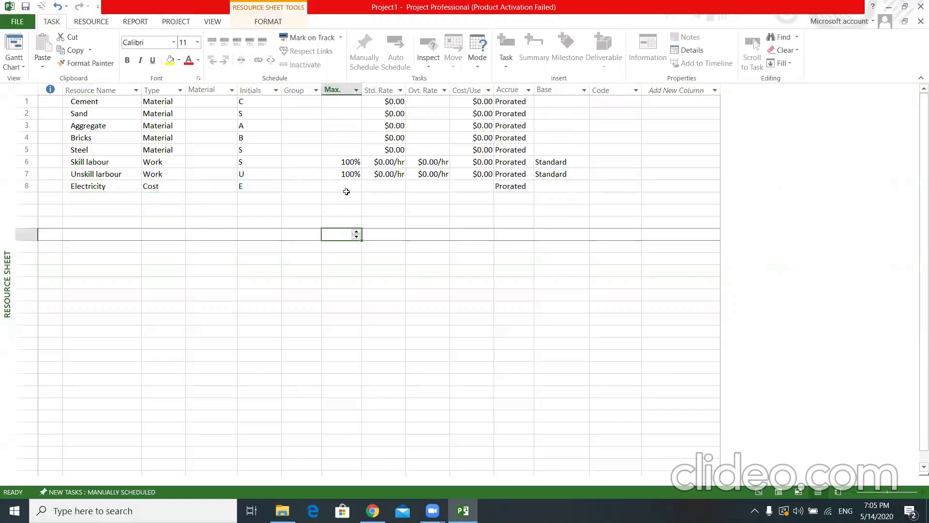
Set the maximum units of both the skilled and unskilled labour resources to 1,000%
left_click(346, 164)
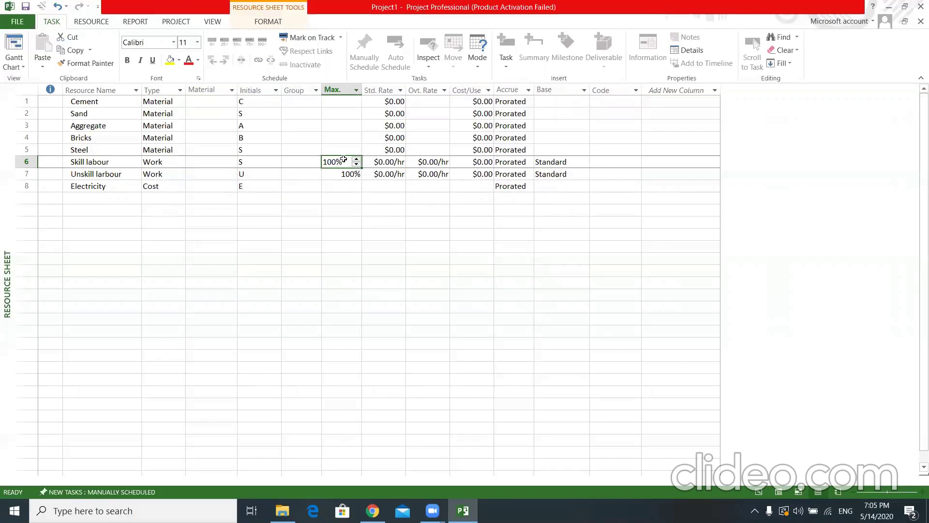
type("0")
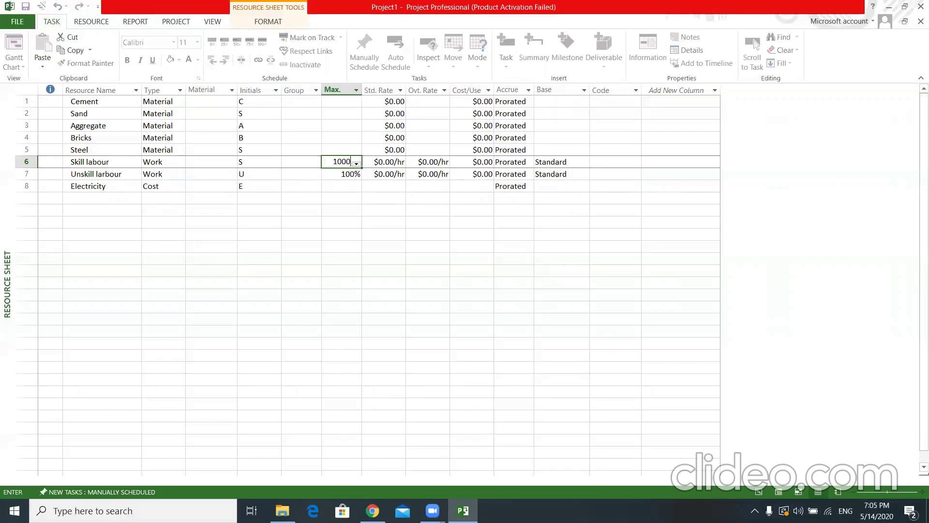
key("Return")
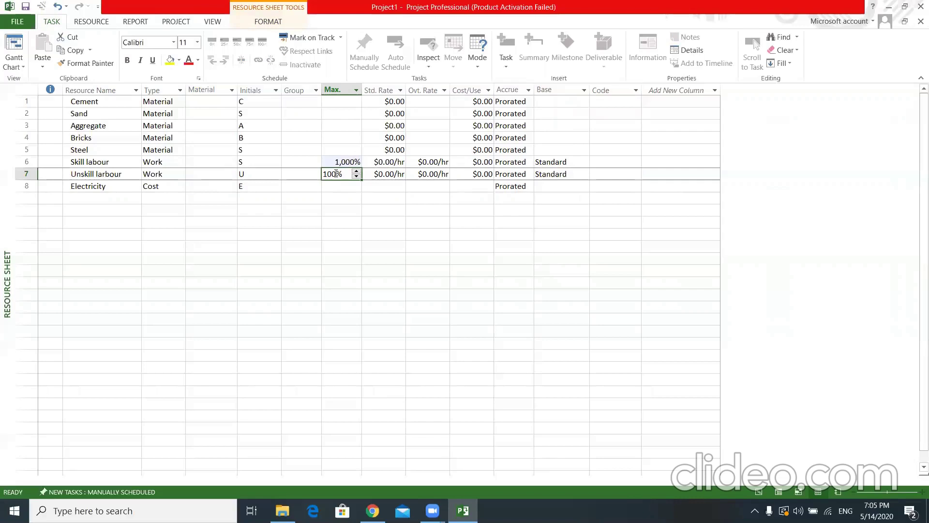
type("1,00")
type("0")
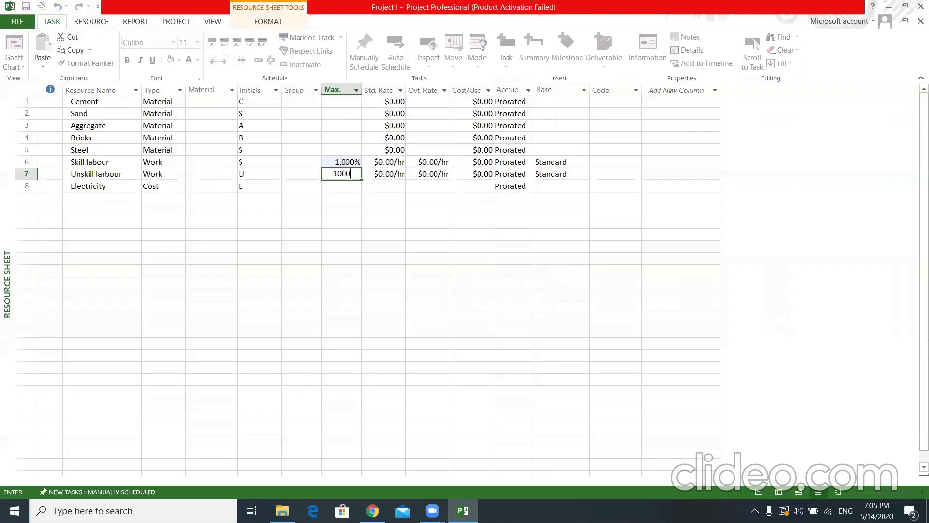
key("Return")
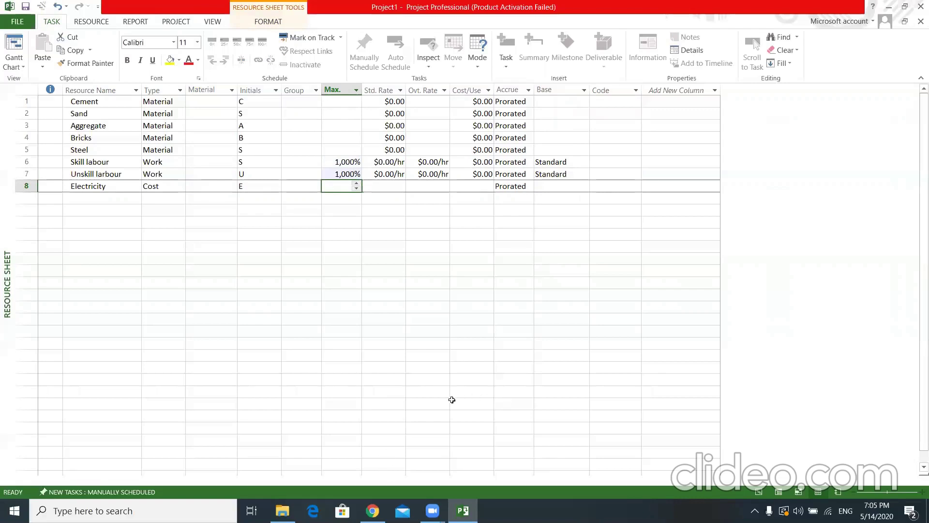
left_click(344, 201)
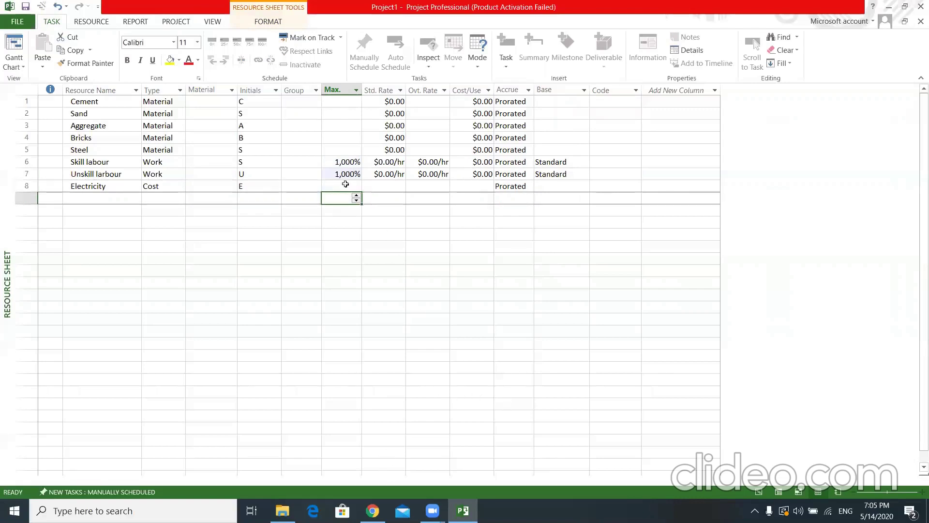
left_click(383, 212)
left_click(391, 90)
left_click(390, 101)
left_click(393, 210)
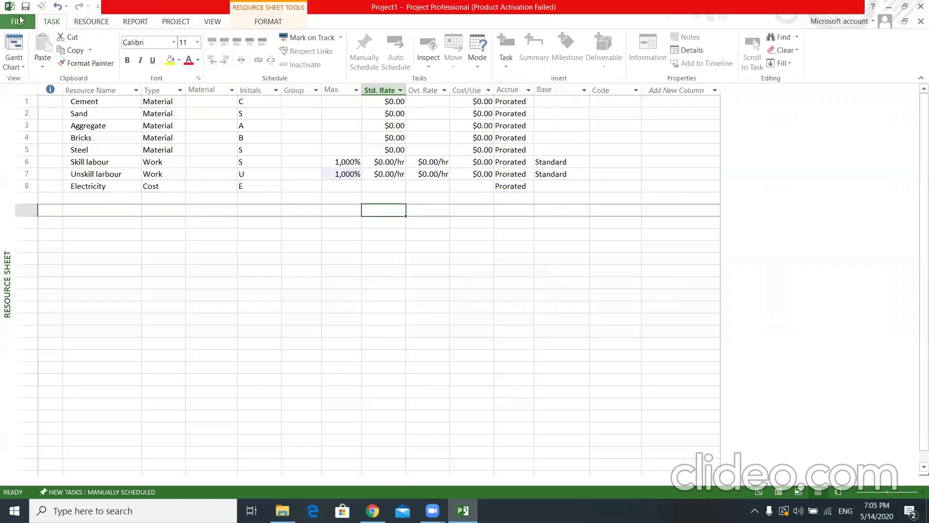
Change the project's display currency to LKR in the project options
left_click(20, 20)
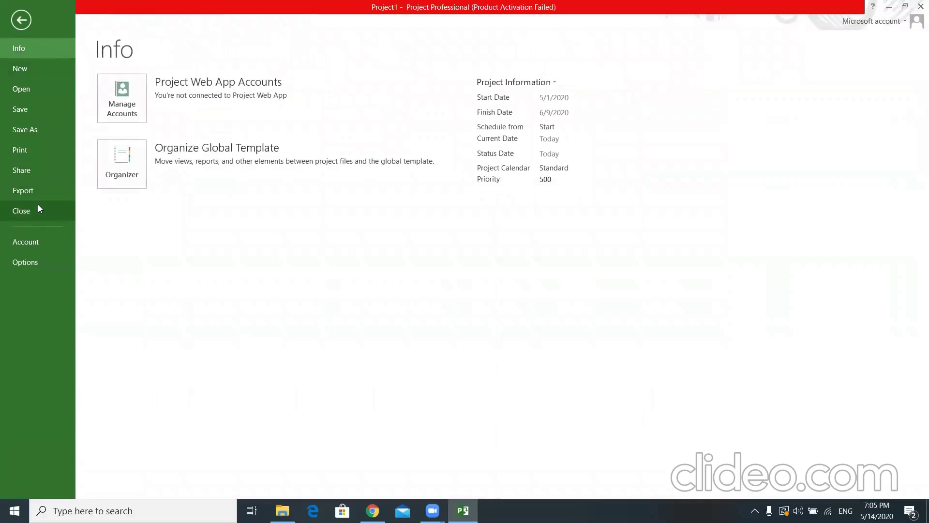
left_click(42, 262)
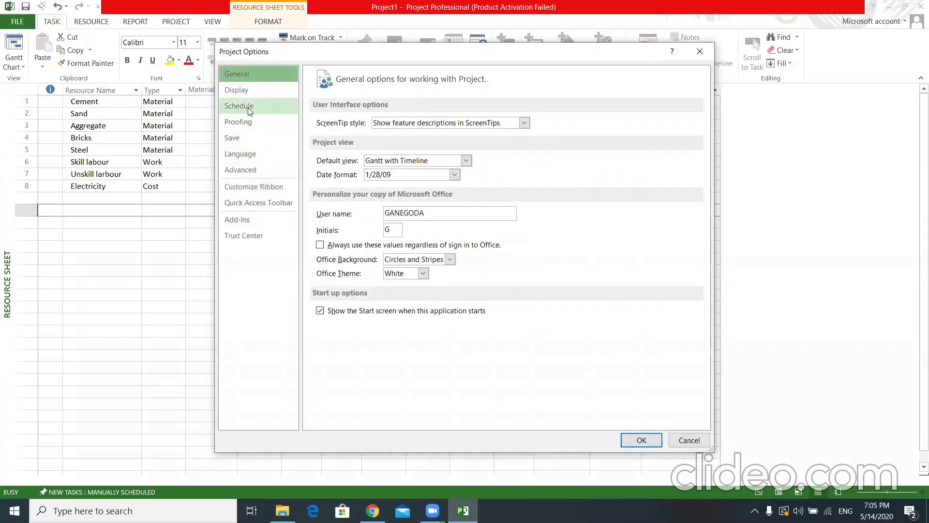
left_click(244, 95)
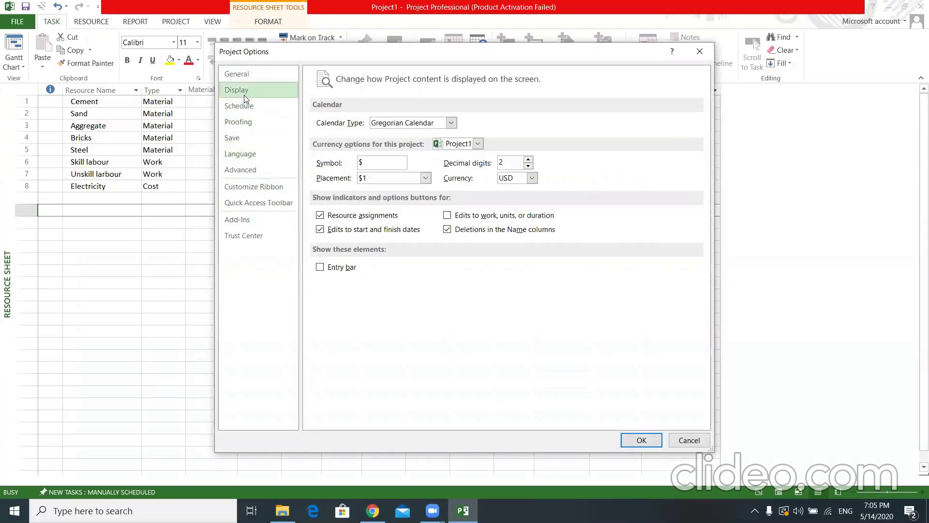
left_click(532, 178)
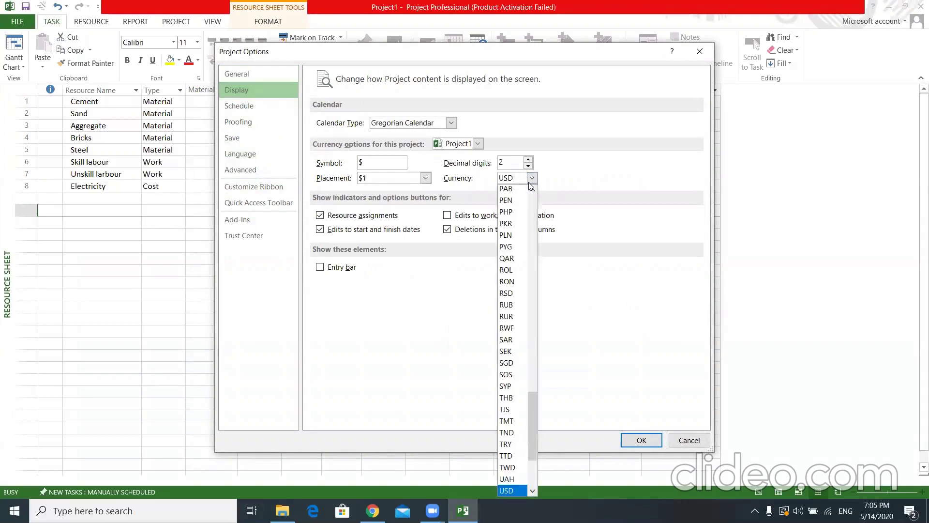
scroll(531, 189, "up", 6)
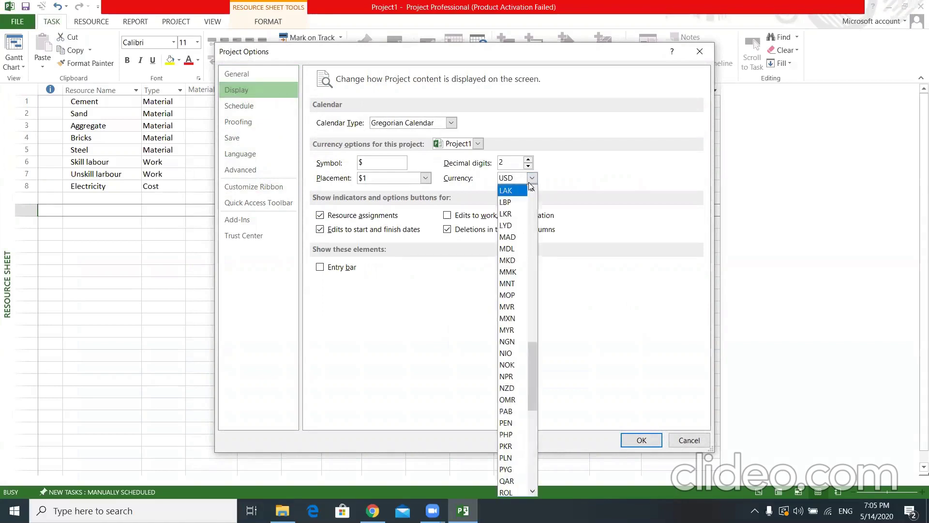
left_click(514, 215)
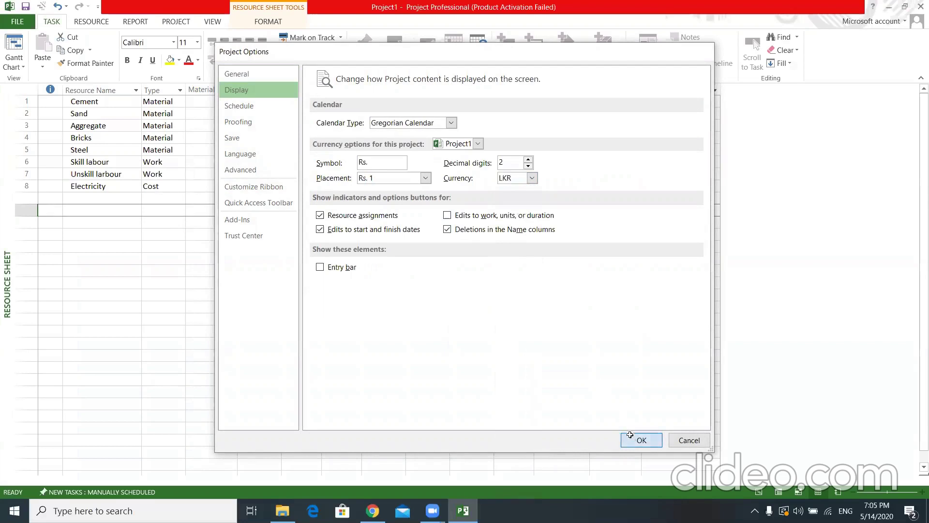
left_click(630, 435)
left_click(413, 239)
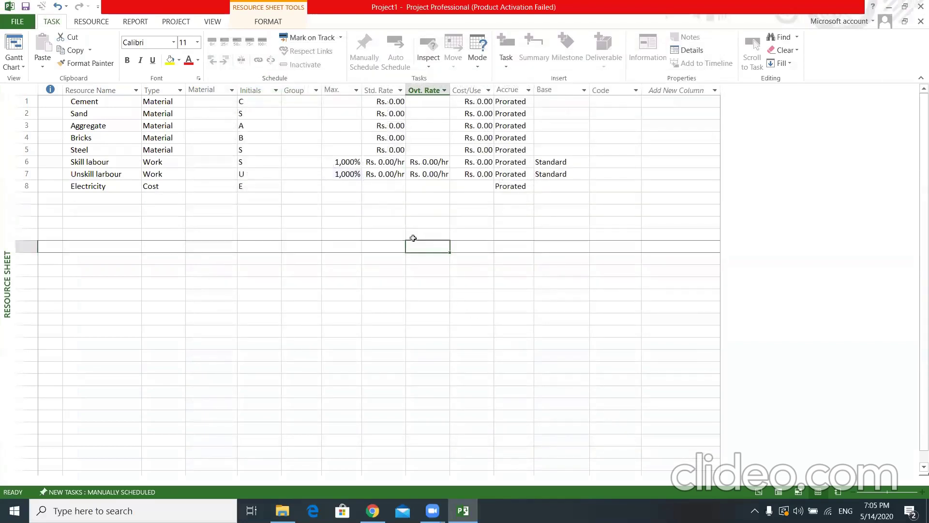
Enter the material labels: bags for Cement, m3 for Sand and Aggregate, nos for Bricks, and Kg for Steel
left_click(200, 100)
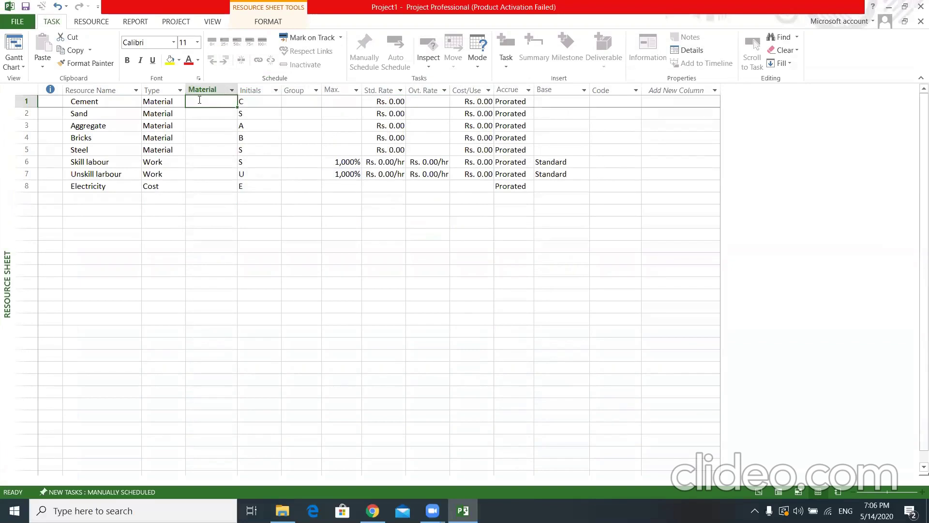
type("bags")
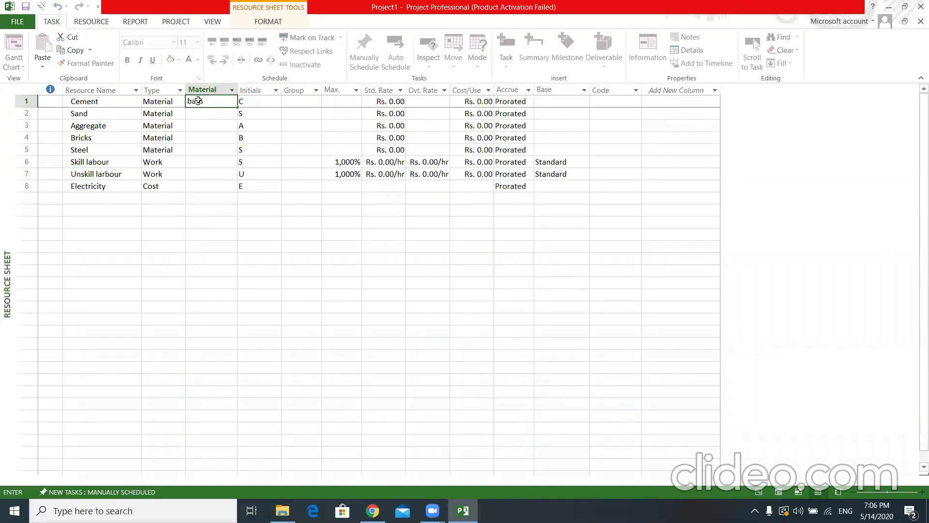
key("Return")
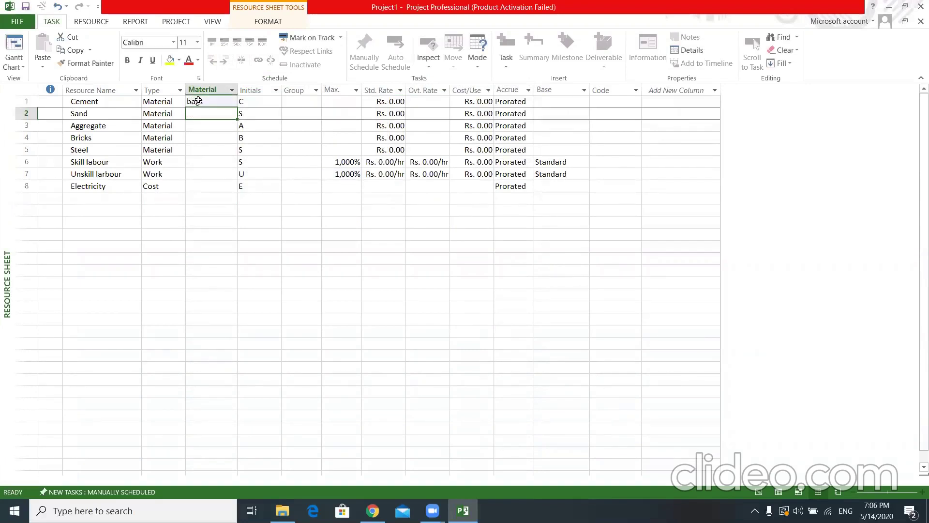
type("m3")
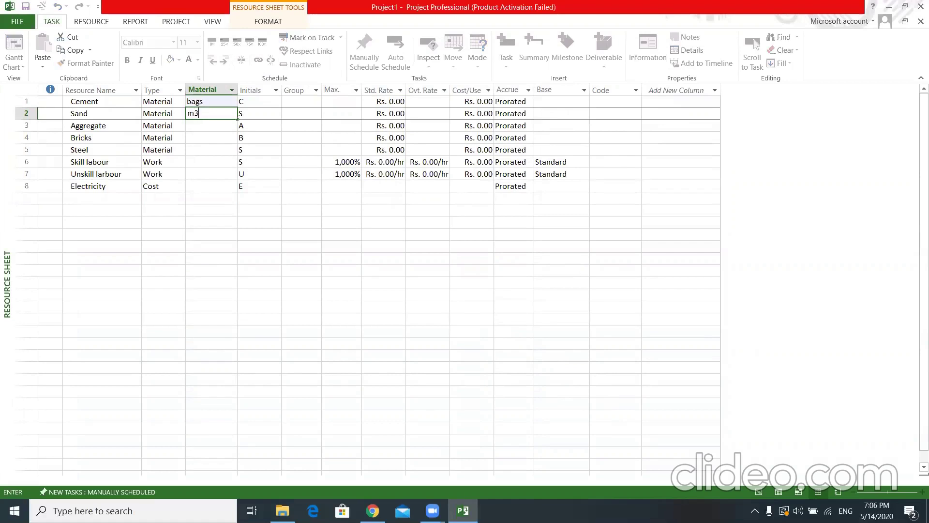
key("Return")
type("m3")
key("Return")
type("nos")
key("Return")
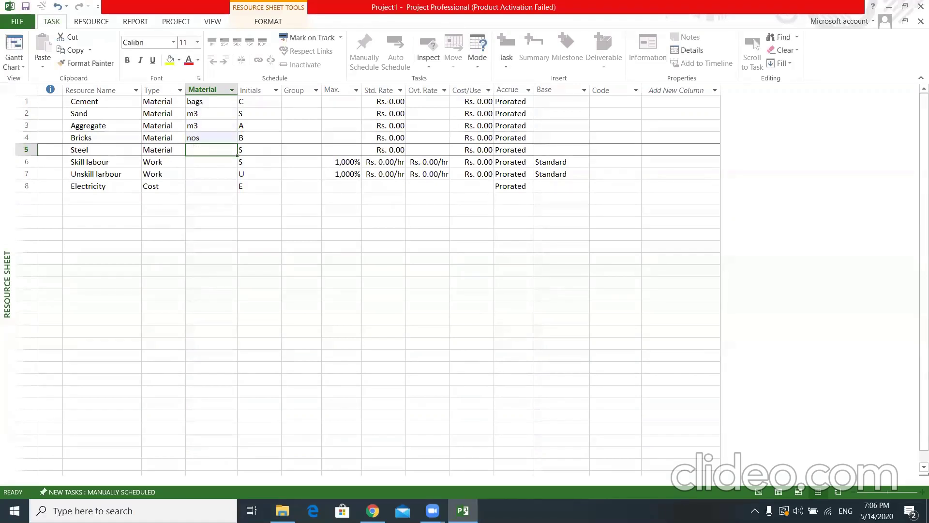
type("Kg")
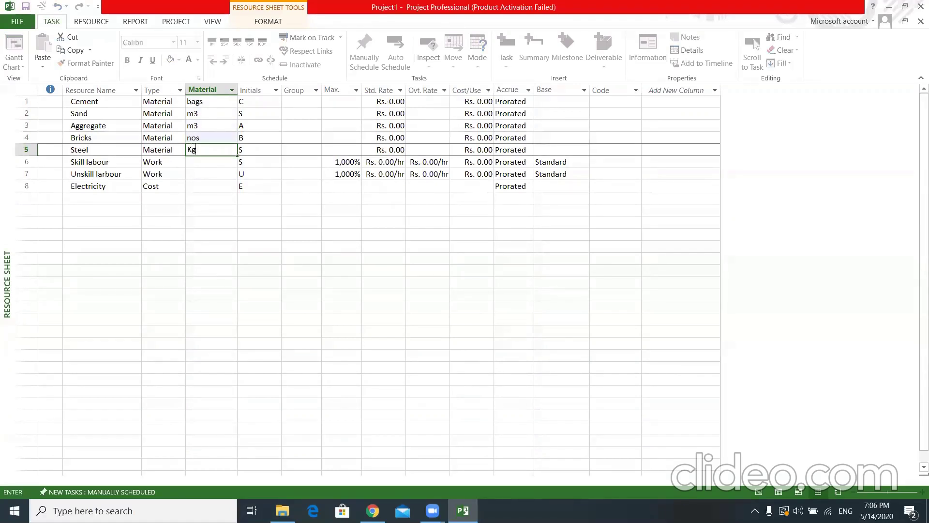
key("Return")
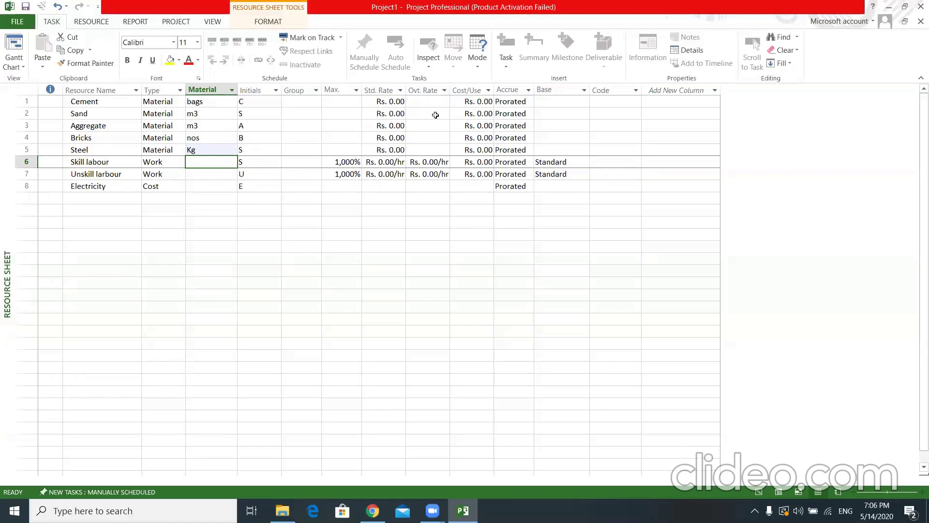
Set the standard rates to 1000 for Cement, 6000 for Sand, 8000 for Aggregate, 20 for Bricks and 100 for Steel
left_click(386, 101)
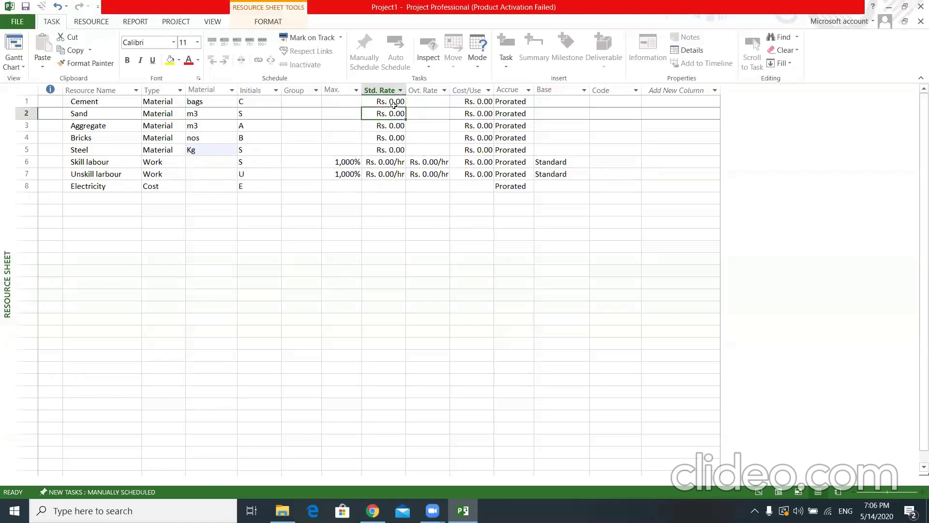
type("1000")
key("Return")
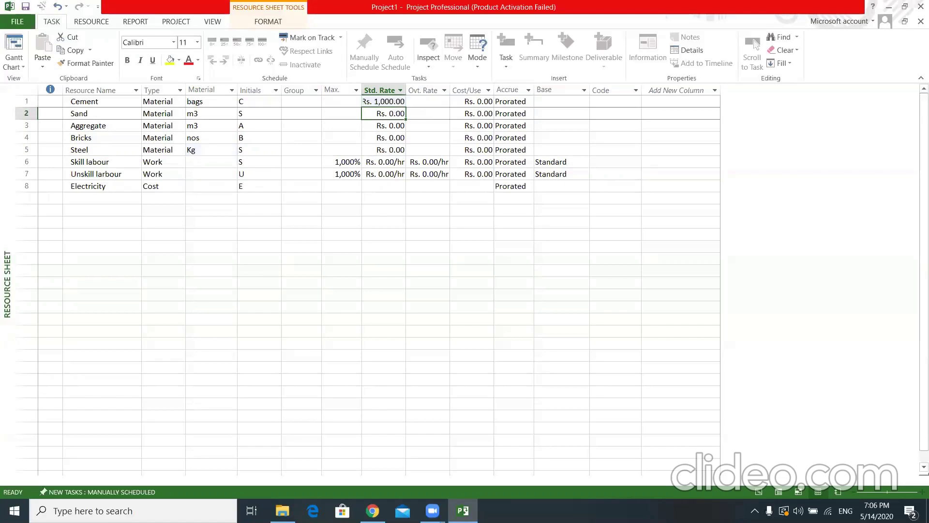
type("6000")
key("Return")
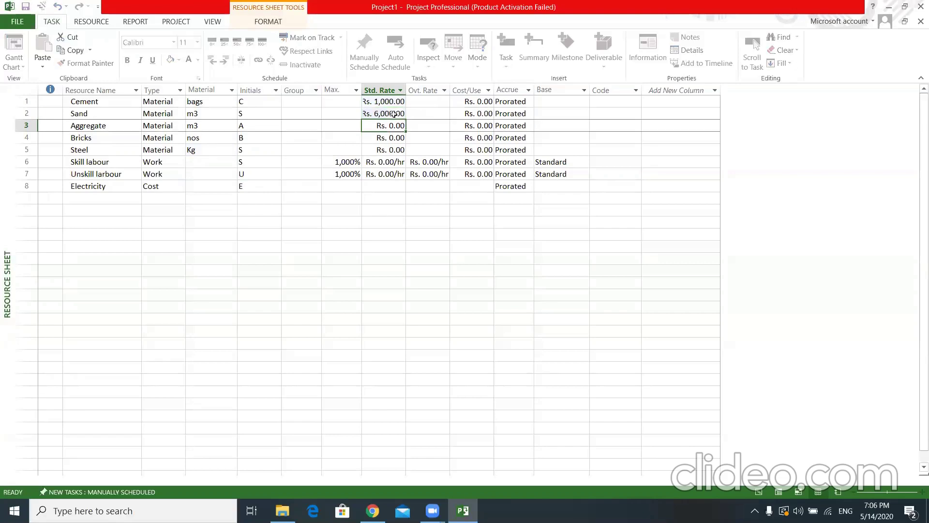
type("8000")
key("Return")
type("20")
key("Return")
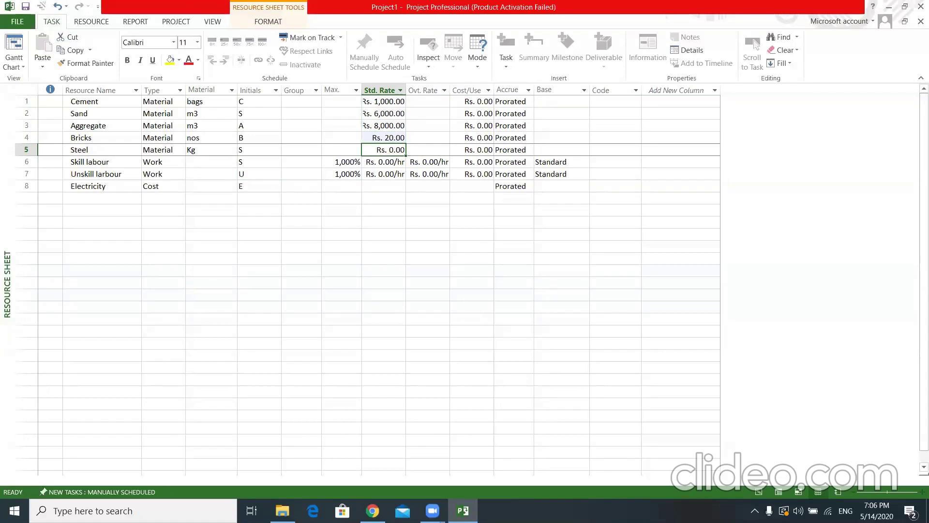
type("100")
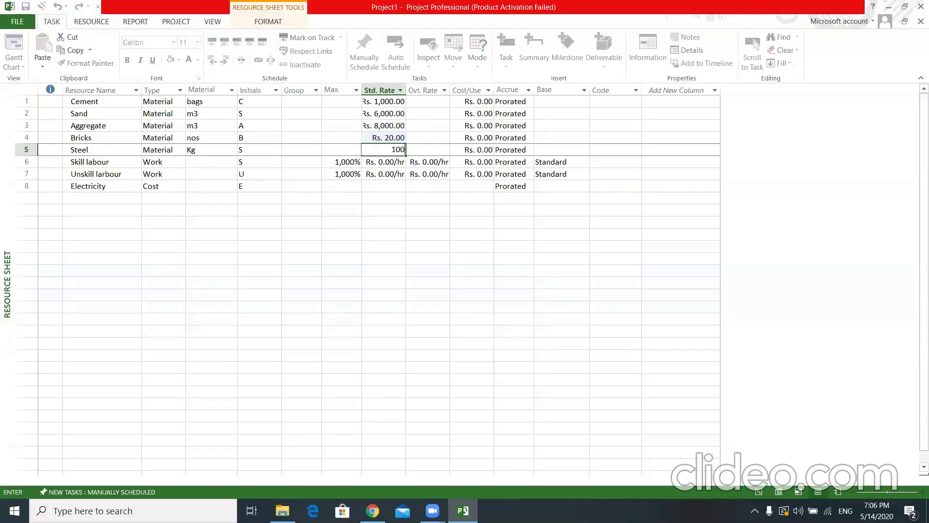
key("Return")
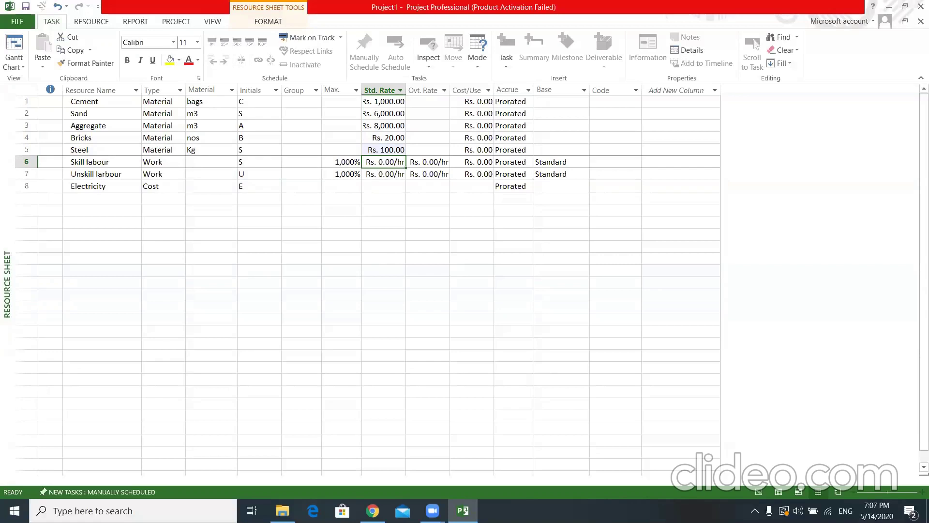
Set the standard rate to Rs. 350 per hour for skilled labour and Rs. 300 per hour for unskilled labour
type("3500")
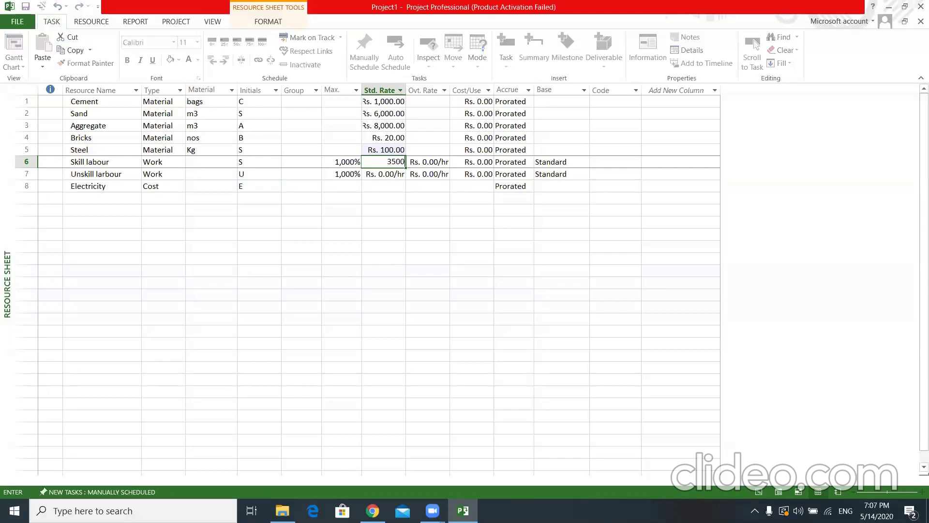
key("Return")
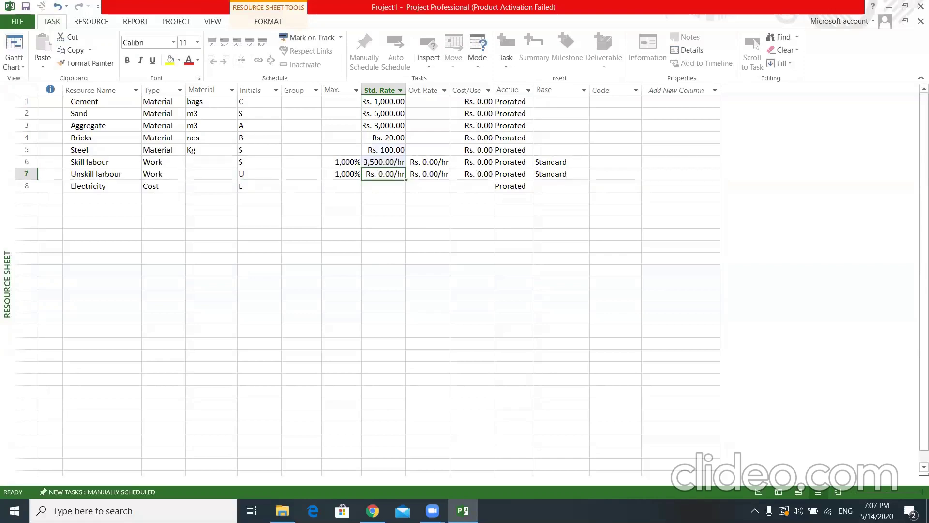
key("Up")
type("350")
key("Return")
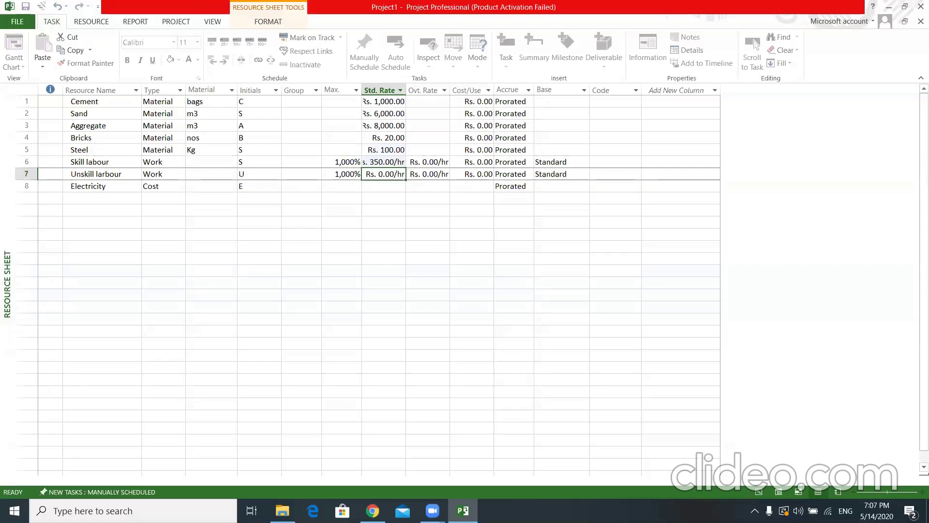
type("300")
key("Return")
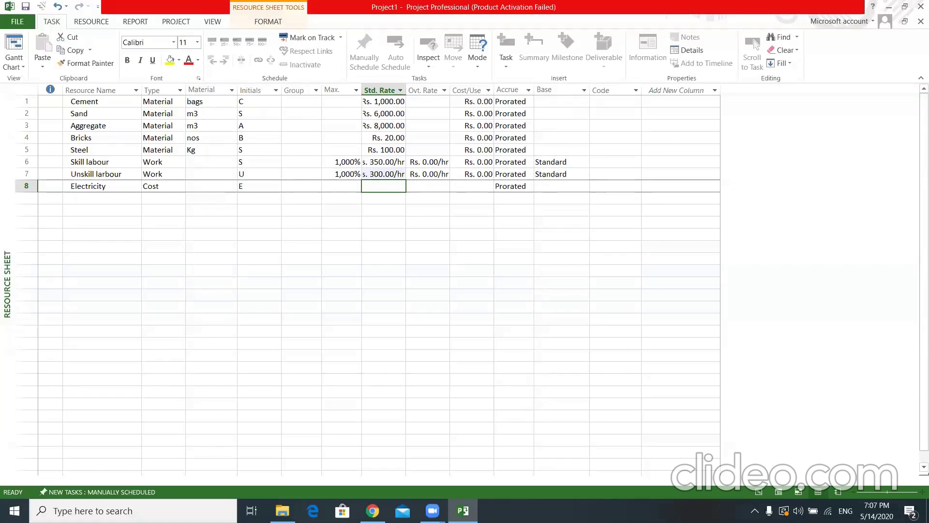
left_click(287, 307)
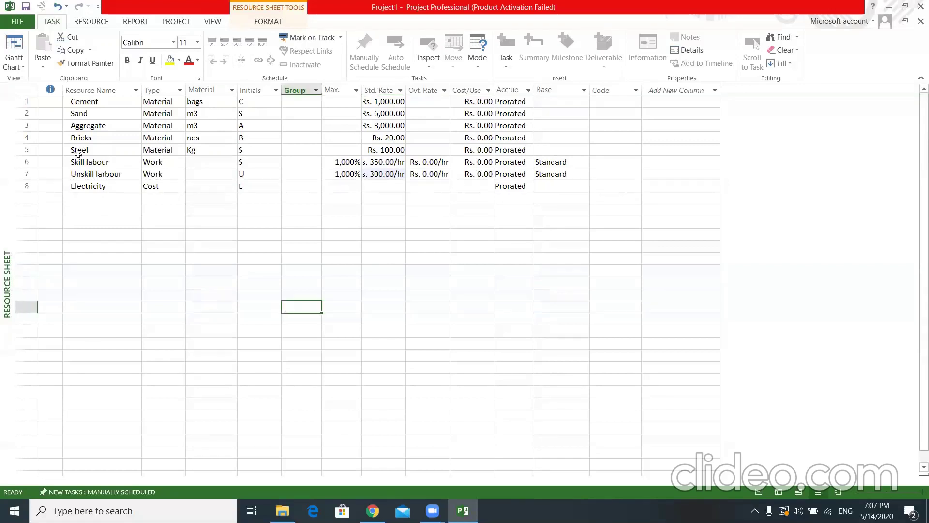
Return to the Gantt Chart view and open the Assign Resources dialog for task A, moving it closer to the task table
left_click(14, 46)
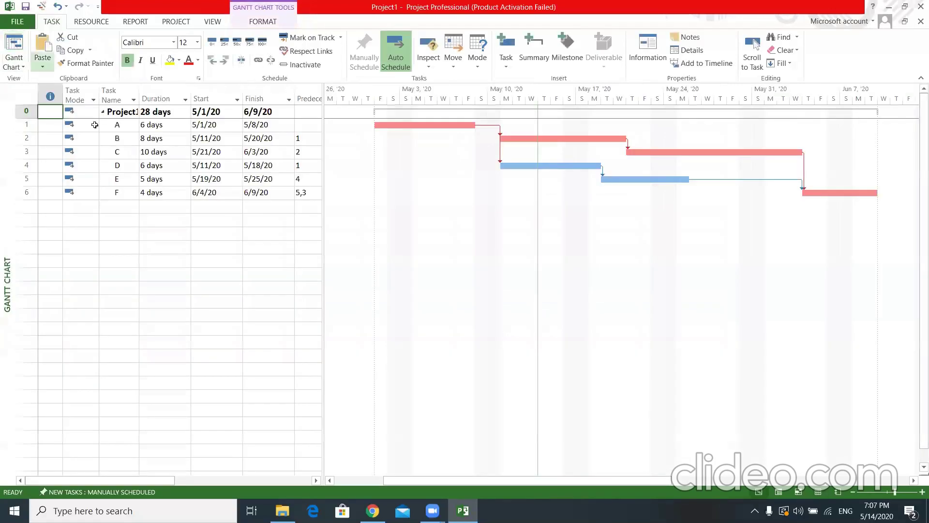
left_click(234, 274)
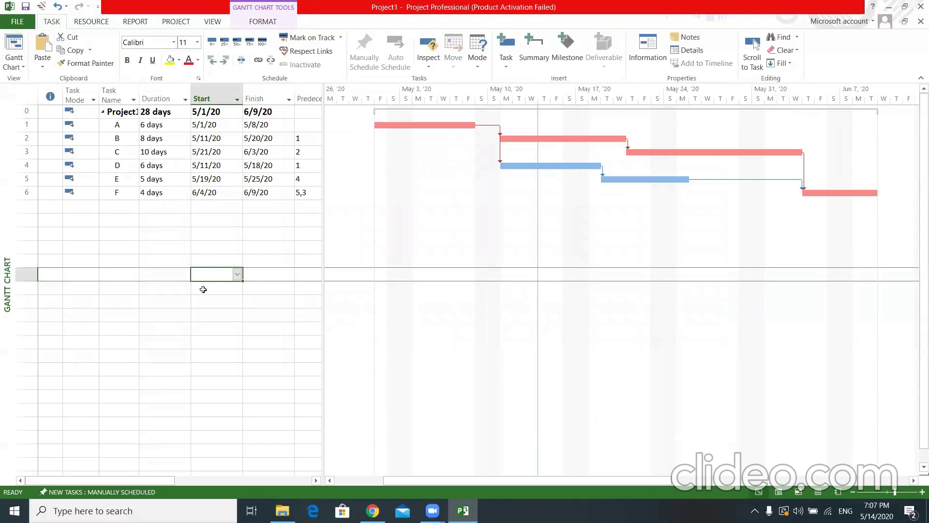
left_click(129, 287)
left_click(116, 125)
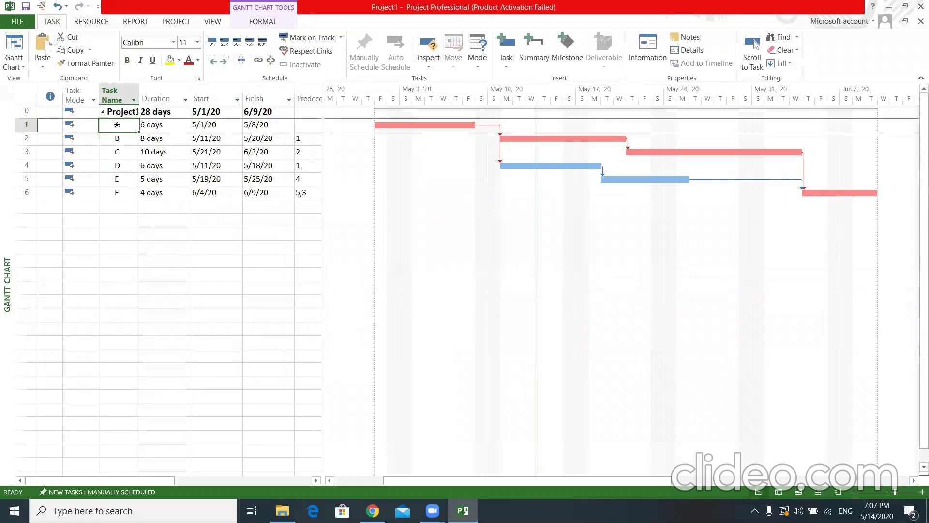
left_click(90, 25)
left_click(54, 49)
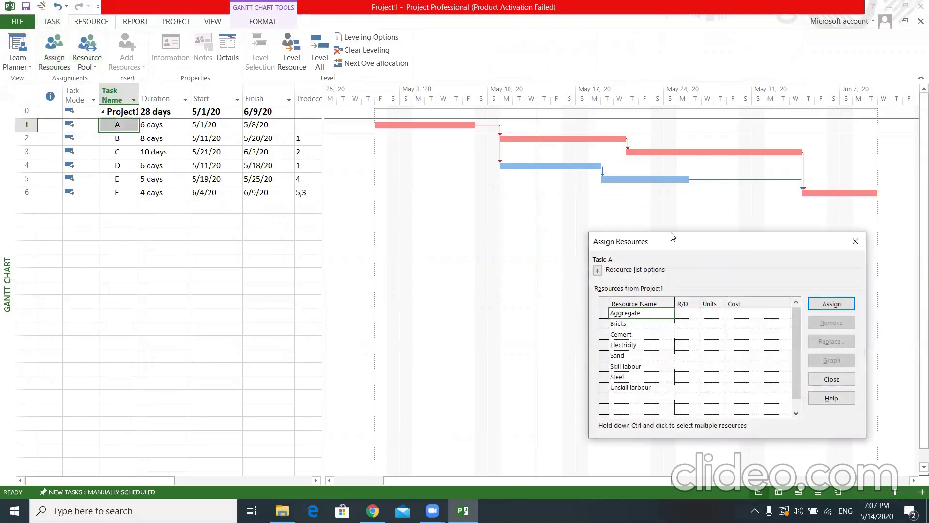
left_click_drag(672, 234, 519, 116)
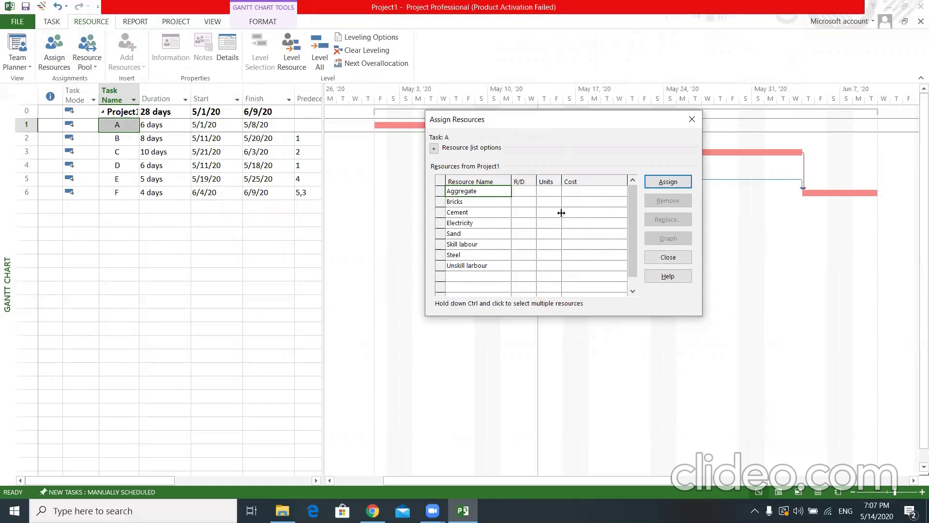
Assign 3 m3 of Aggregate, 4 bags of Cement and 1 m3 of Sand to task A
left_click(549, 191)
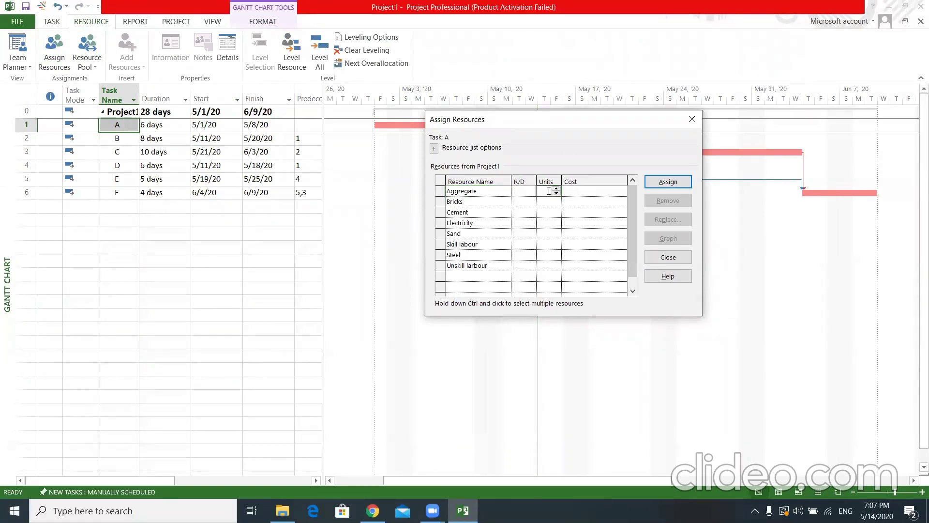
type("3")
left_click(549, 212)
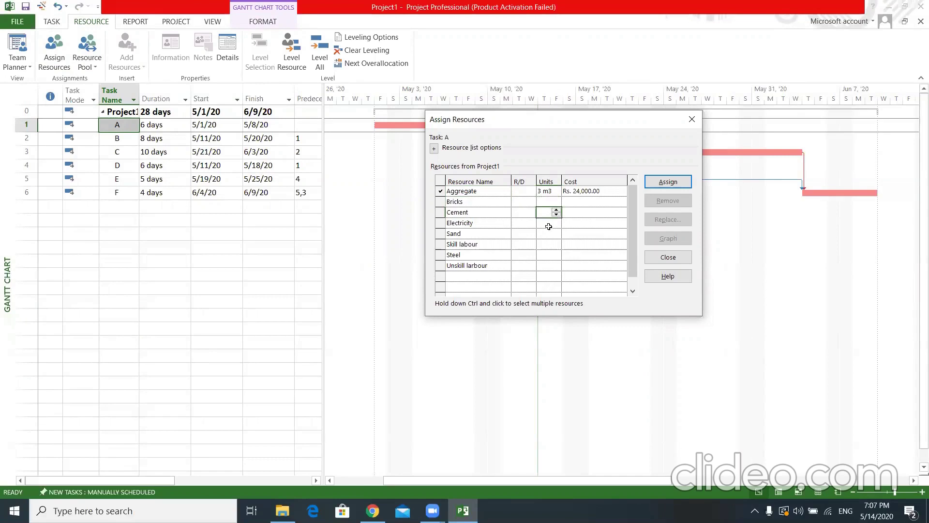
type("4")
key("Return")
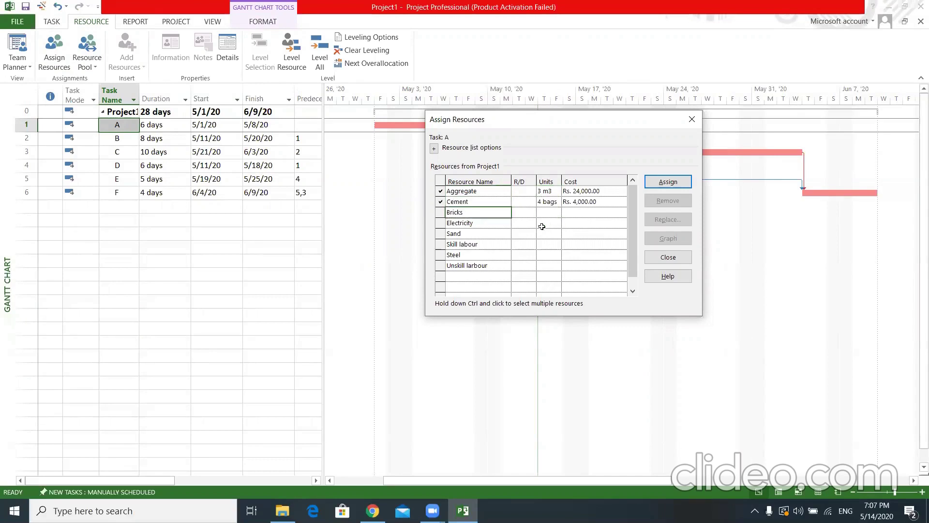
left_click(545, 234)
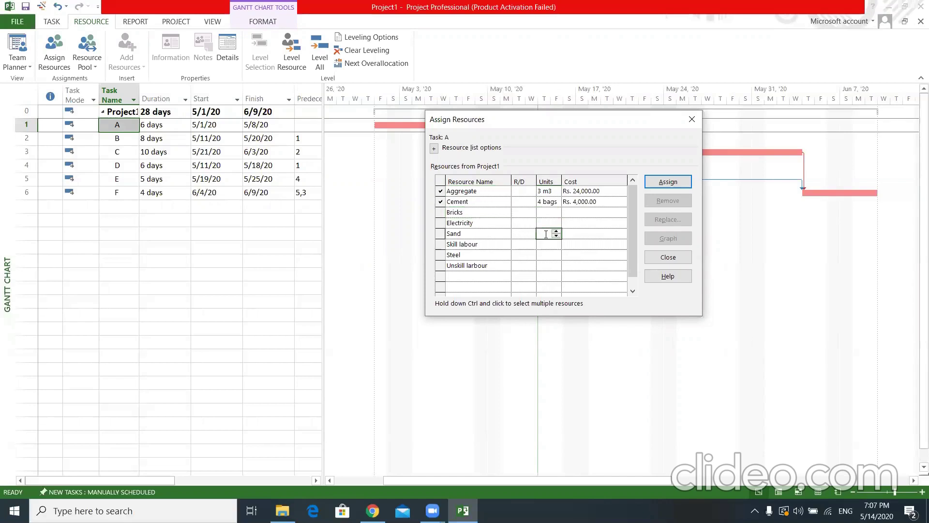
type("1")
key("Return")
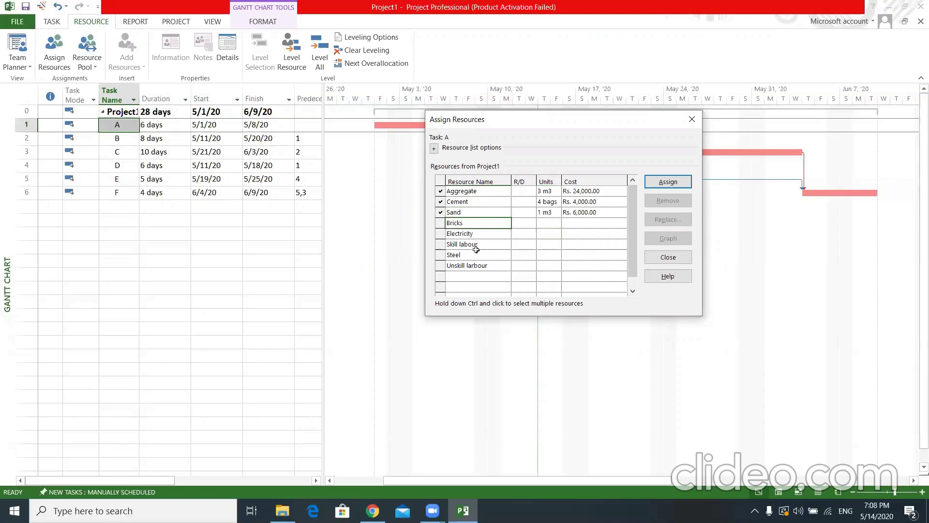
Assign 200% skilled labour and 400% unskilled labour to task A, increasing the amount of work but keeping the same duration
left_click(547, 246)
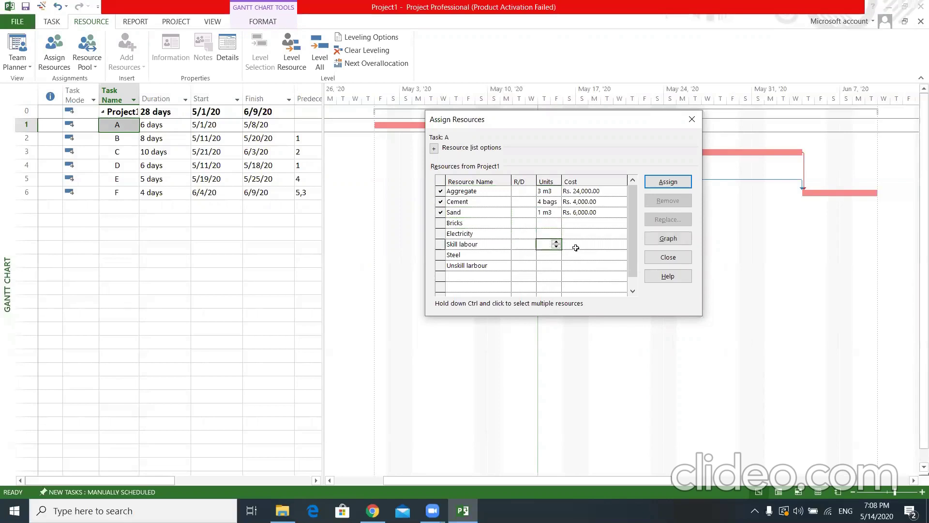
type("200")
key("Return")
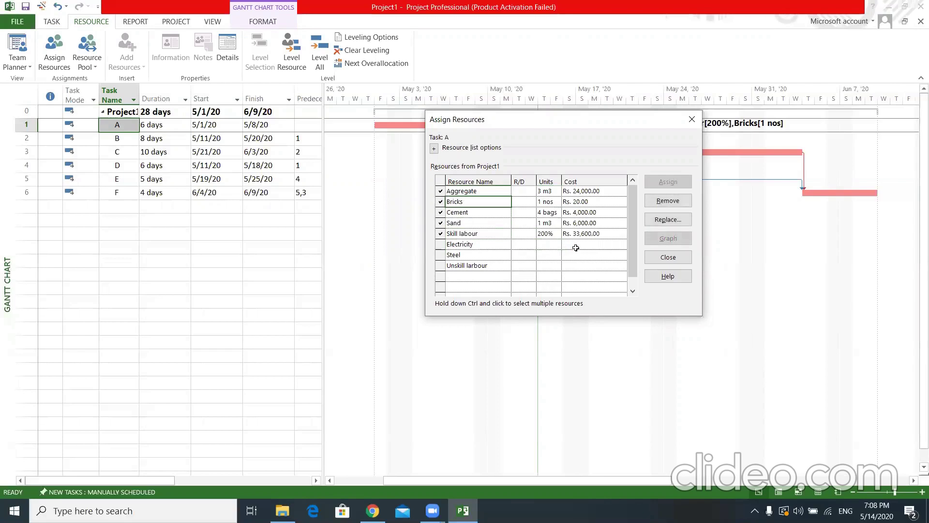
left_click(549, 265)
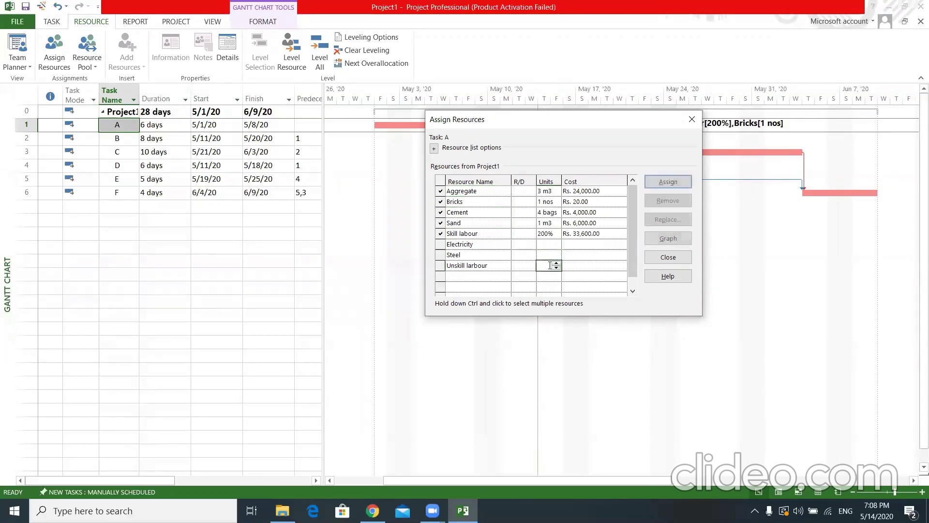
type("400")
key("Return")
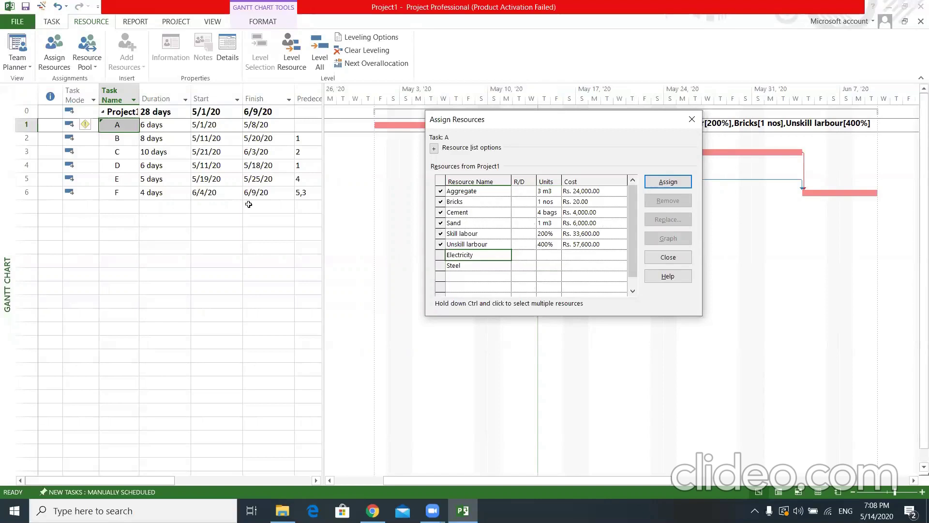
left_click(97, 124)
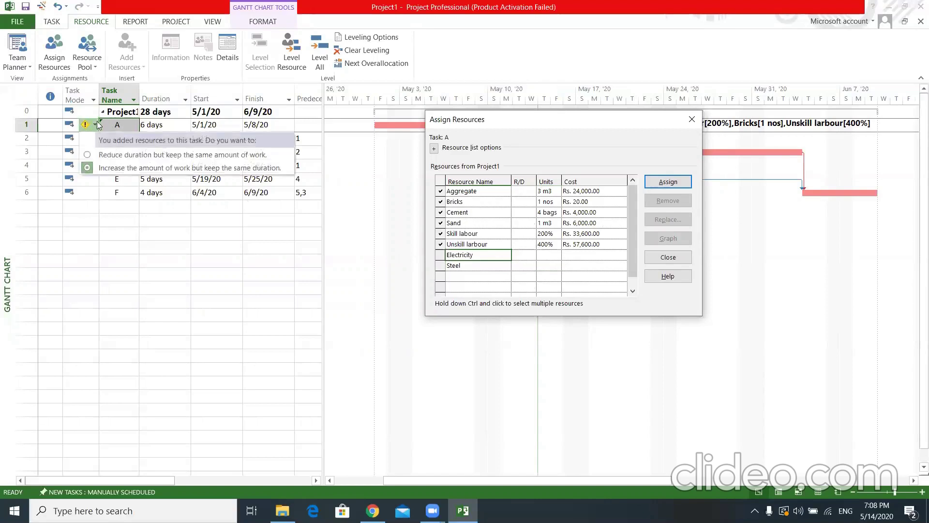
left_click(122, 168)
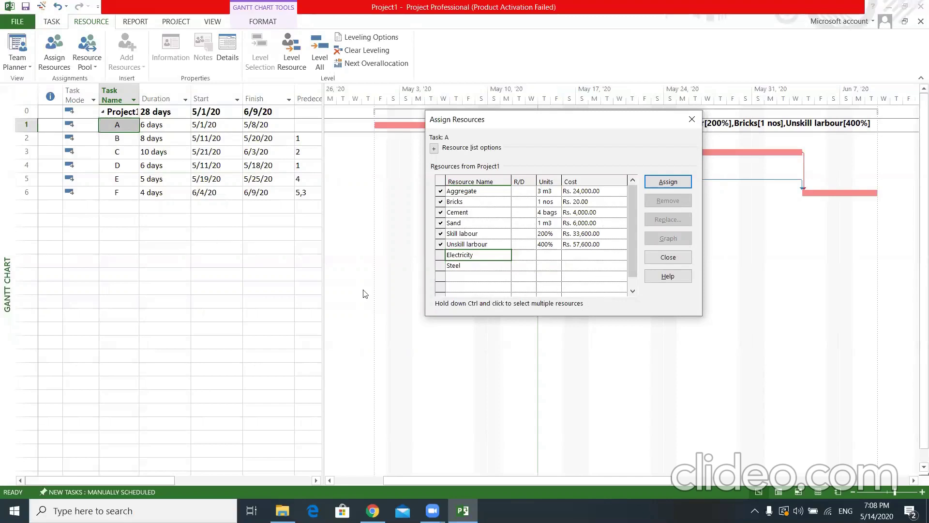
Assign 3 bags of Cement and 2 m3 of Sand to task B
left_click(138, 141)
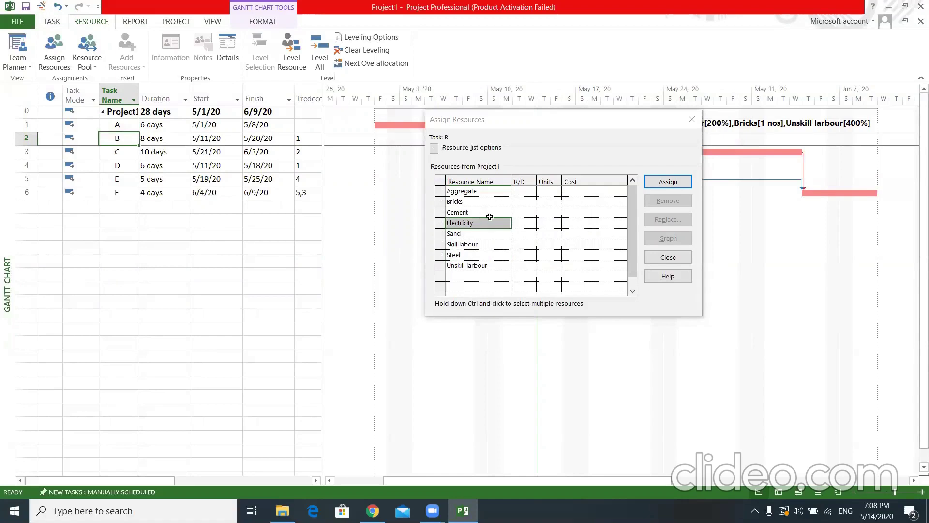
left_click(547, 214)
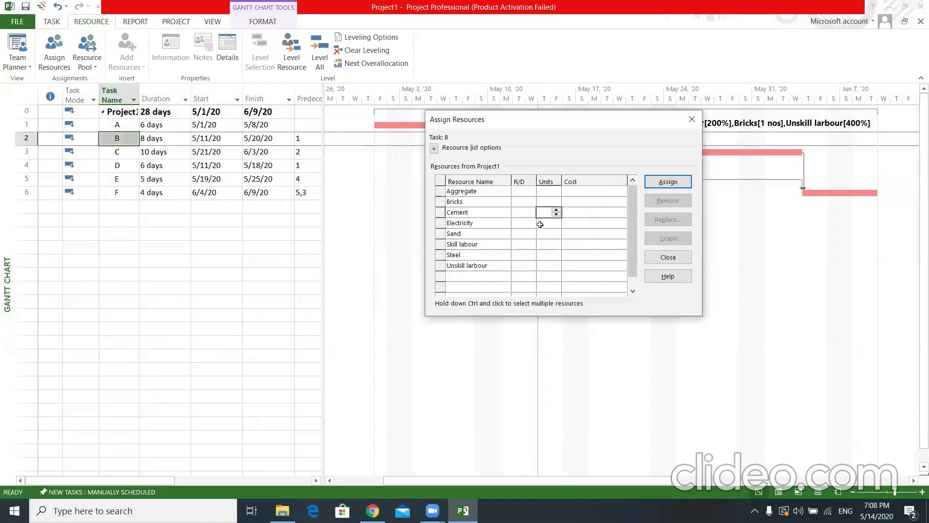
type("3")
key("Return")
left_click(547, 233)
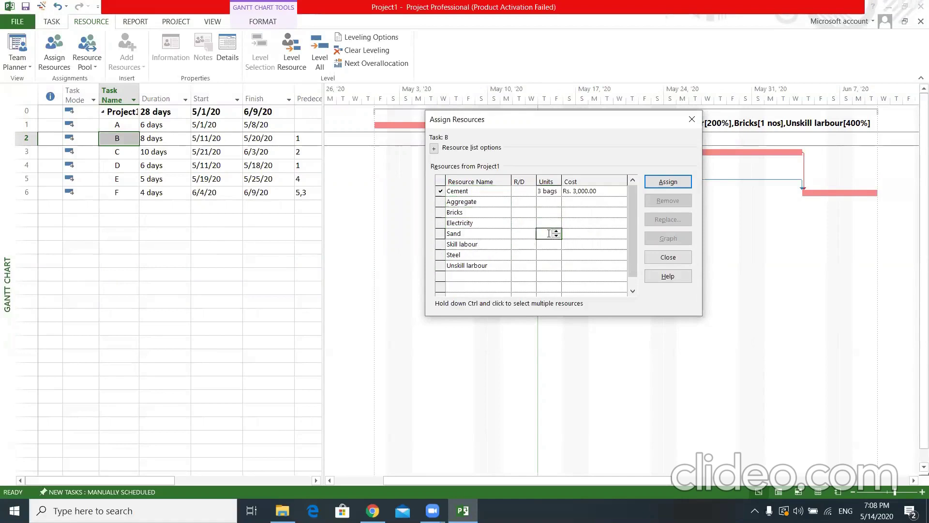
type("2")
key("Return")
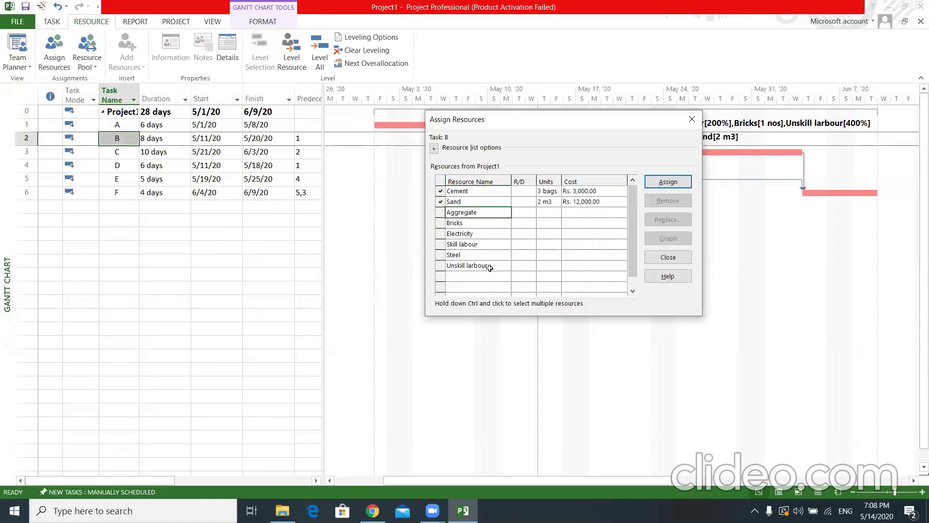
Assign 300% skilled labour and 600% unskilled labour to task B
left_click(543, 243)
type("300")
key("Return")
left_click(551, 265)
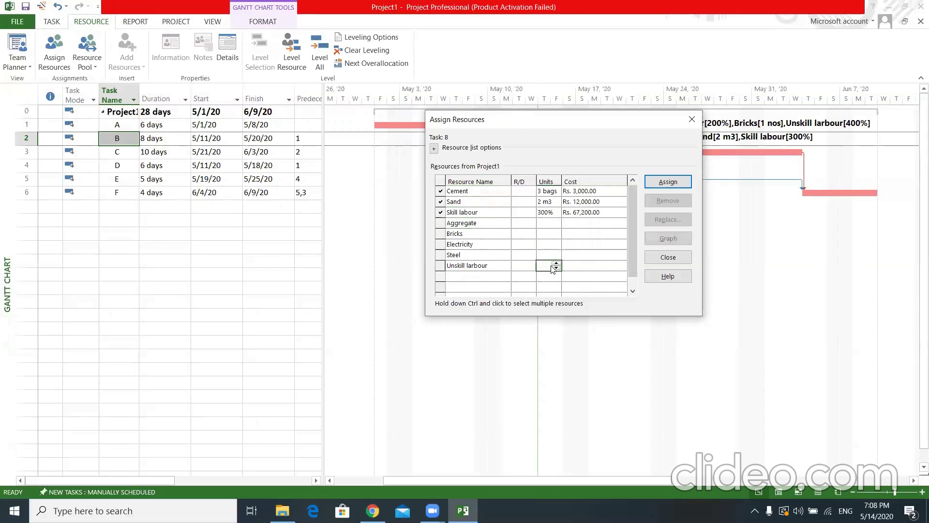
type("600")
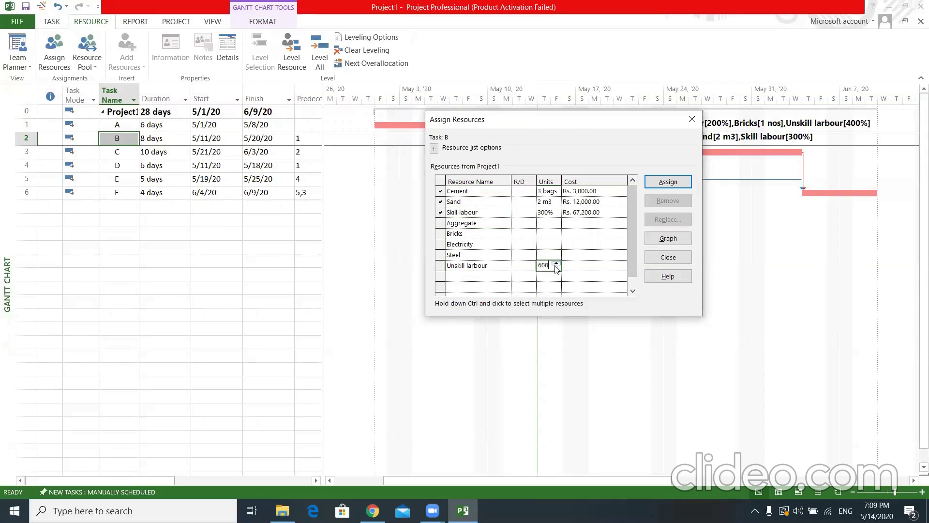
key("Return")
Assign Electricity to task B at a cost of Rs. 1,000
left_click(546, 254)
left_click(572, 254)
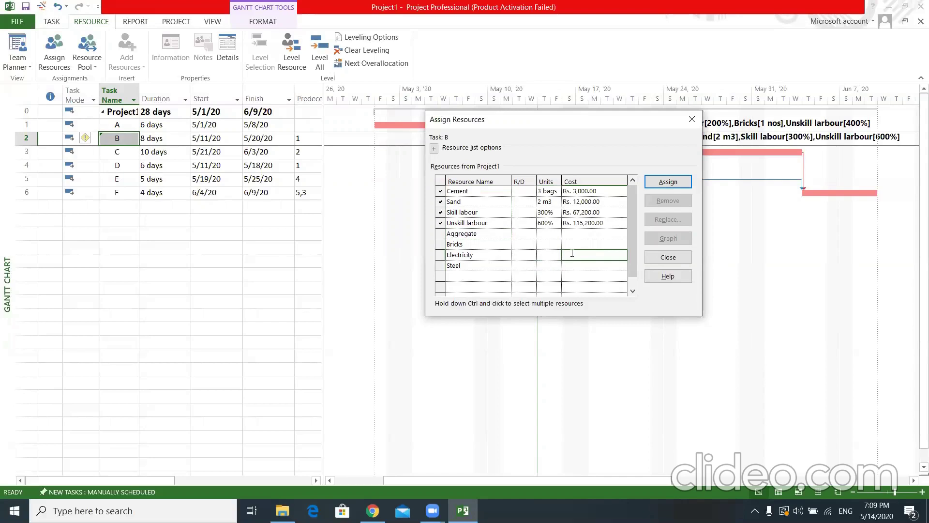
type("1,000")
key("Return")
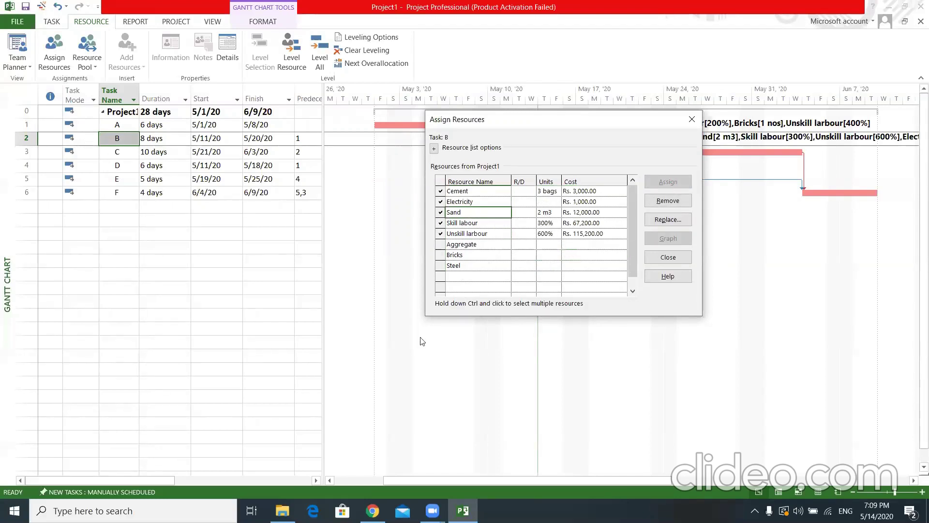
Assign 1,000 nos of Bricks, 5 bags of Cement and 2 m3 of Sand to task C
left_click(122, 152)
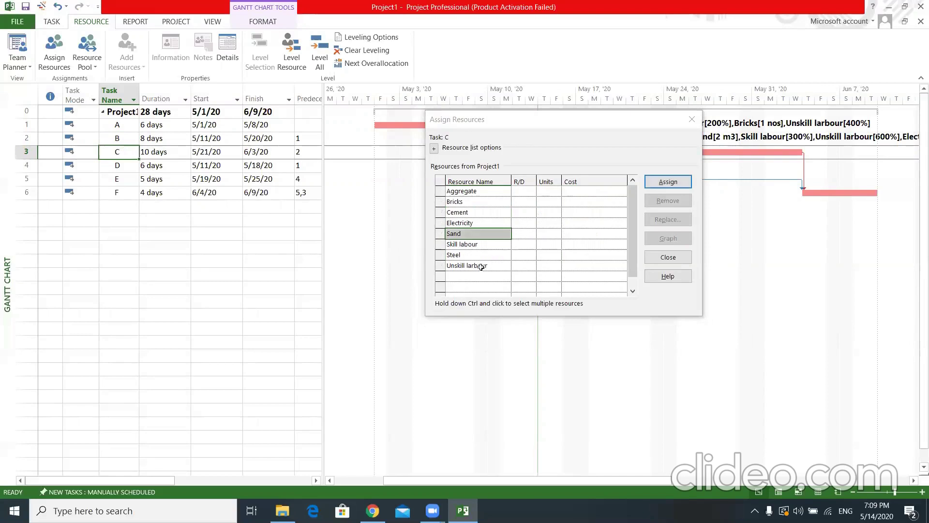
left_click(546, 202)
type("1000")
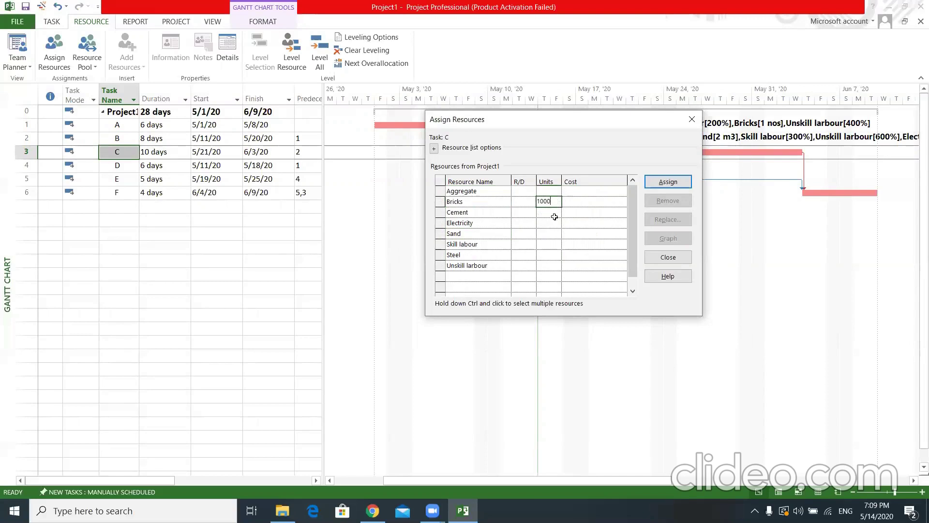
key("Return")
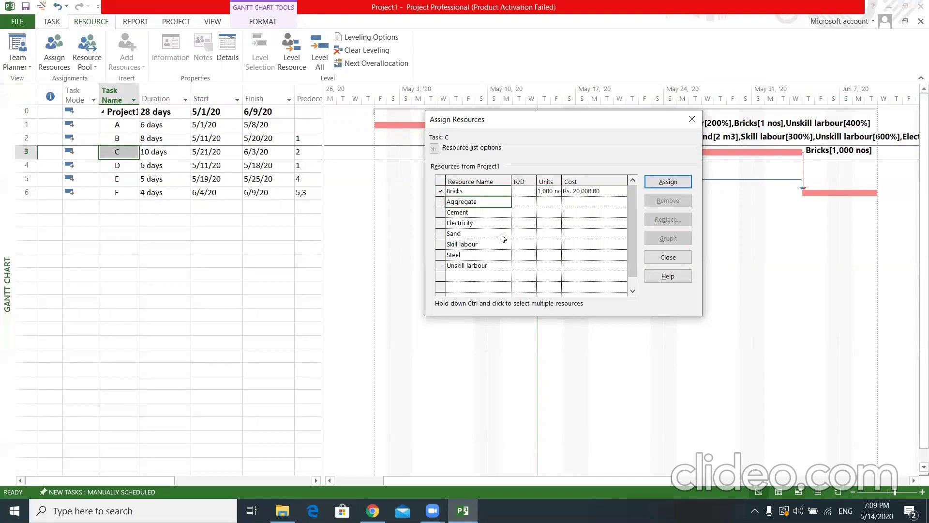
left_click(547, 212)
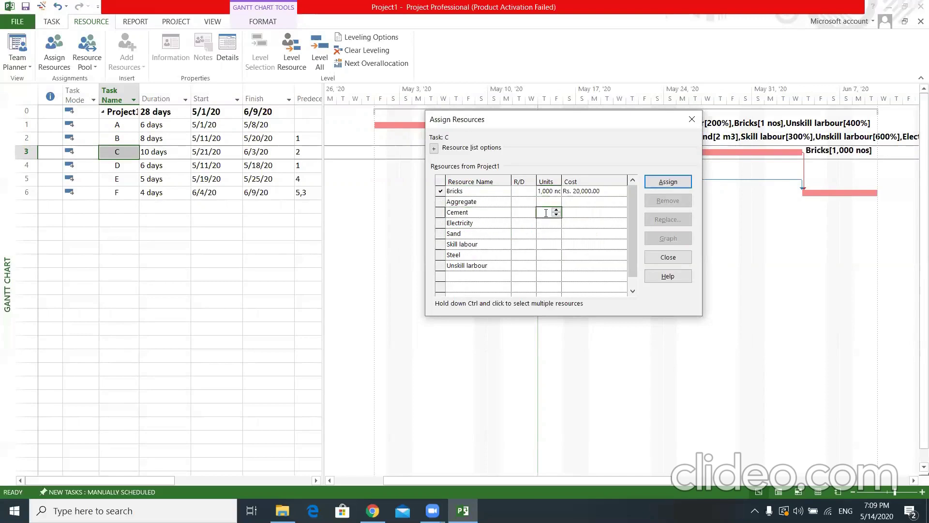
type("5")
key("Return")
left_click(545, 234)
type("2")
key("Return")
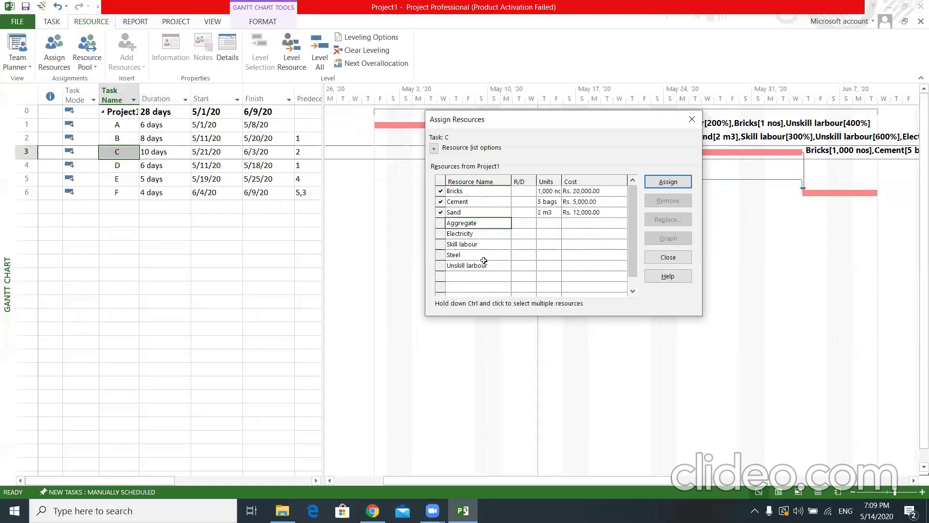
Assign 200% skilled labour and 400% unskilled labour to task C, increasing the amount of work but keeping the same duration
left_click(545, 245)
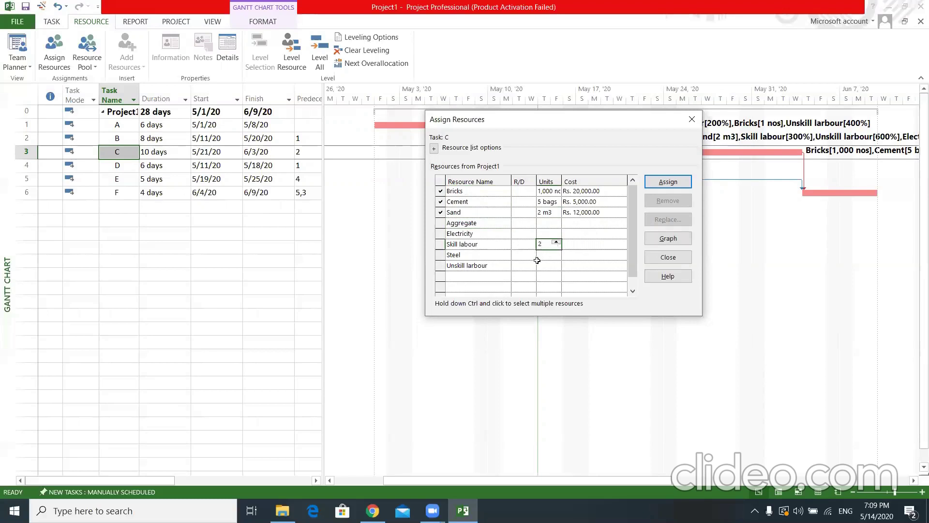
type("00")
key("Return")
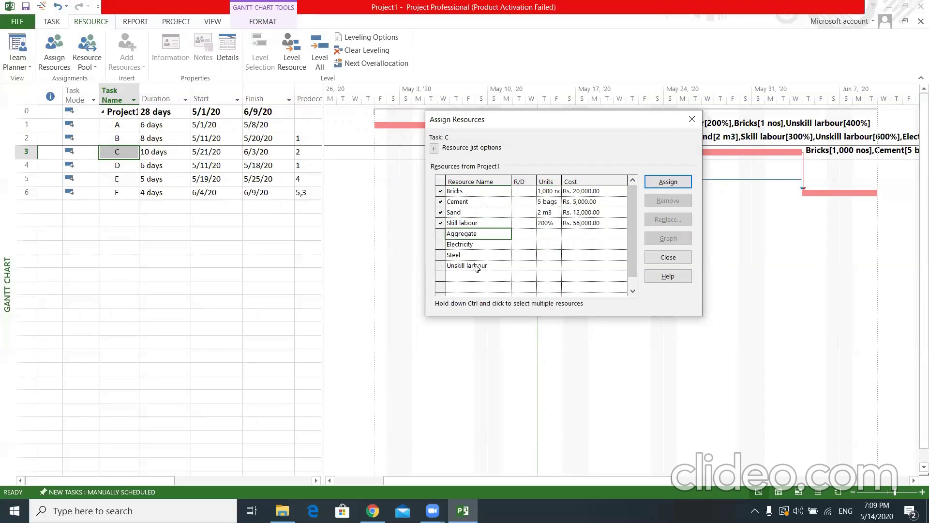
left_click(549, 265)
type("400")
key("Return")
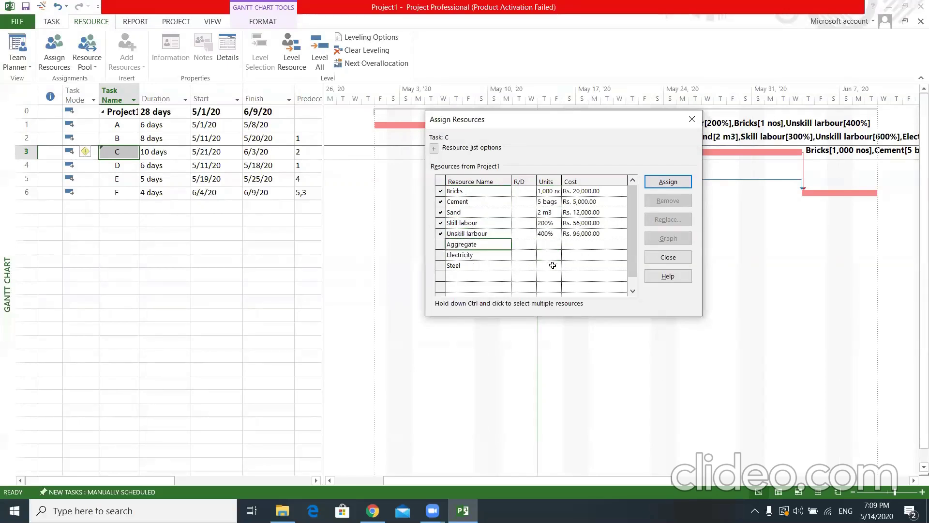
left_click(89, 154)
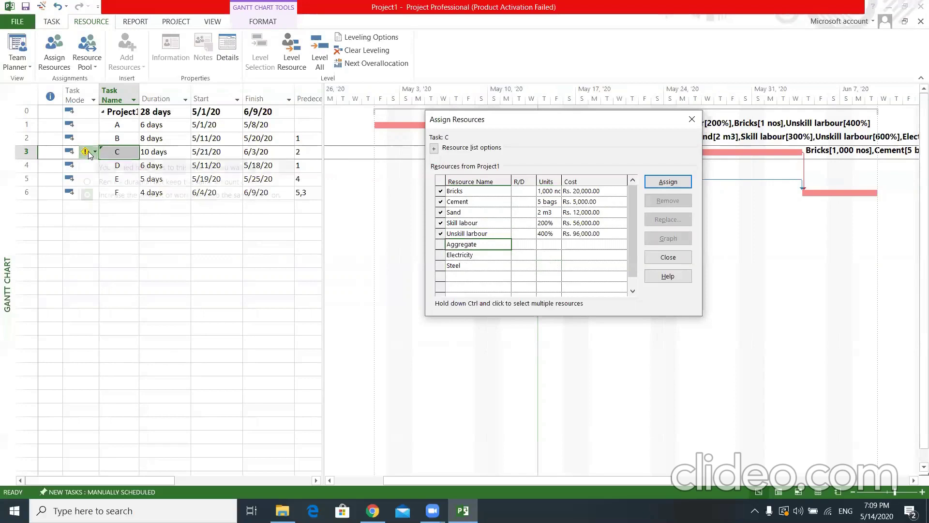
left_click(86, 195)
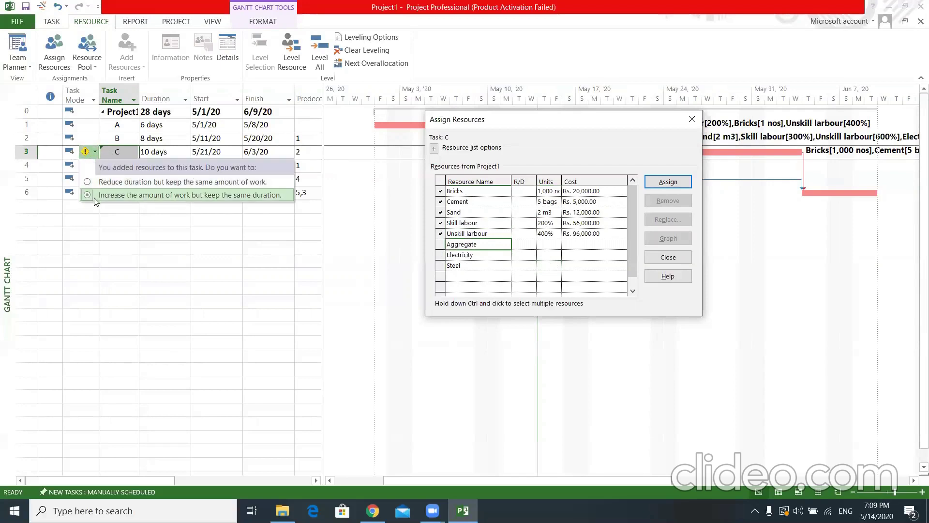
left_click(125, 203)
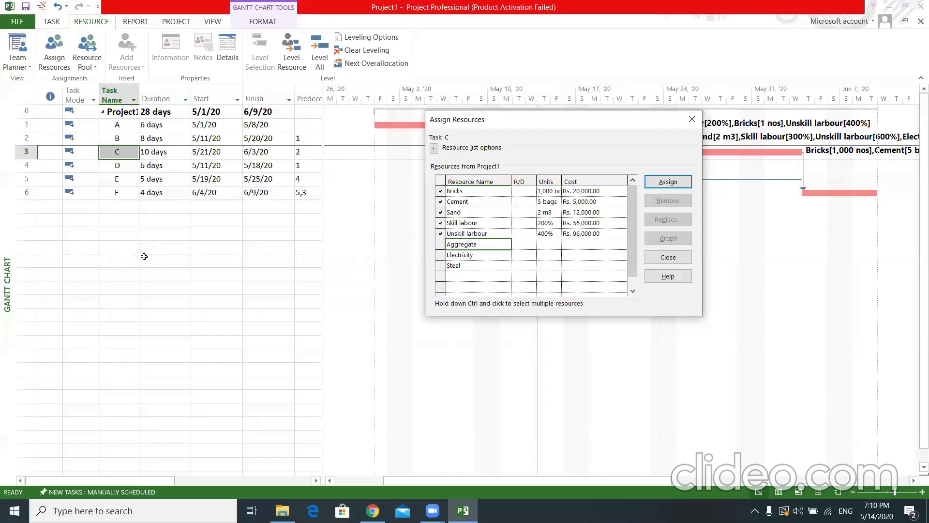
Assign 5 m3 of Sand and Electricity at a cost of Rs. 1,500 to task D
left_click(119, 165)
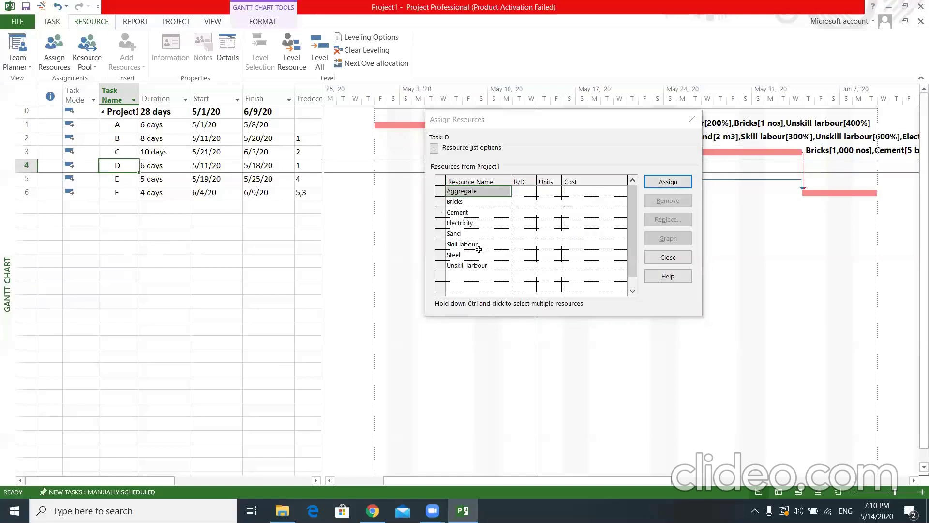
left_click(547, 235)
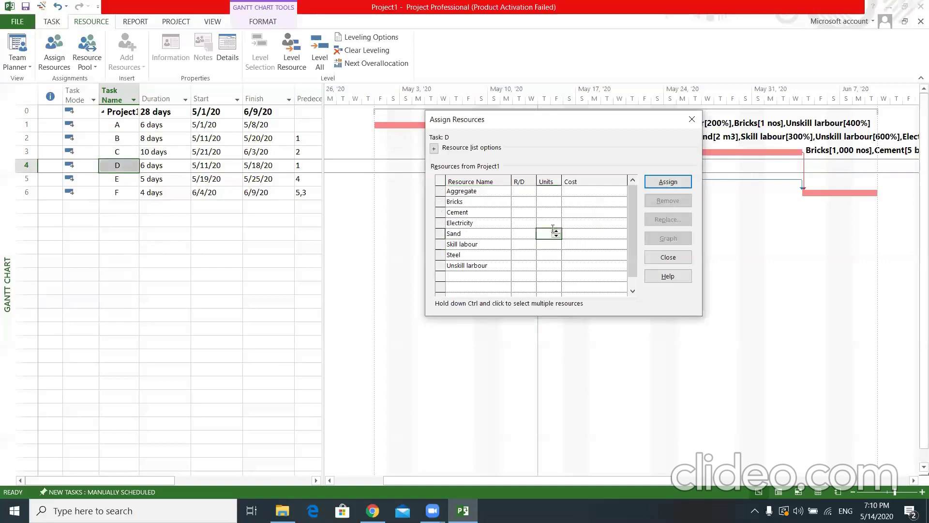
type("5")
key("Return")
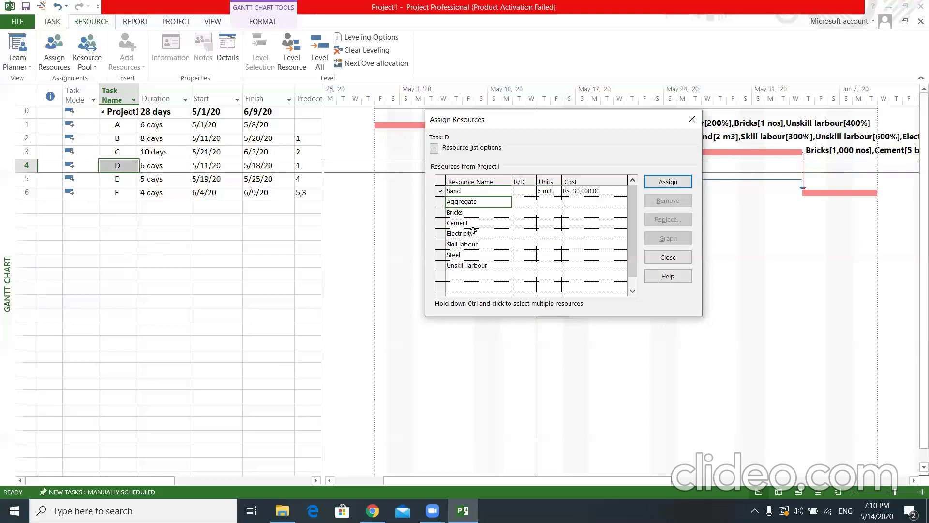
left_click(547, 236)
left_click(577, 236)
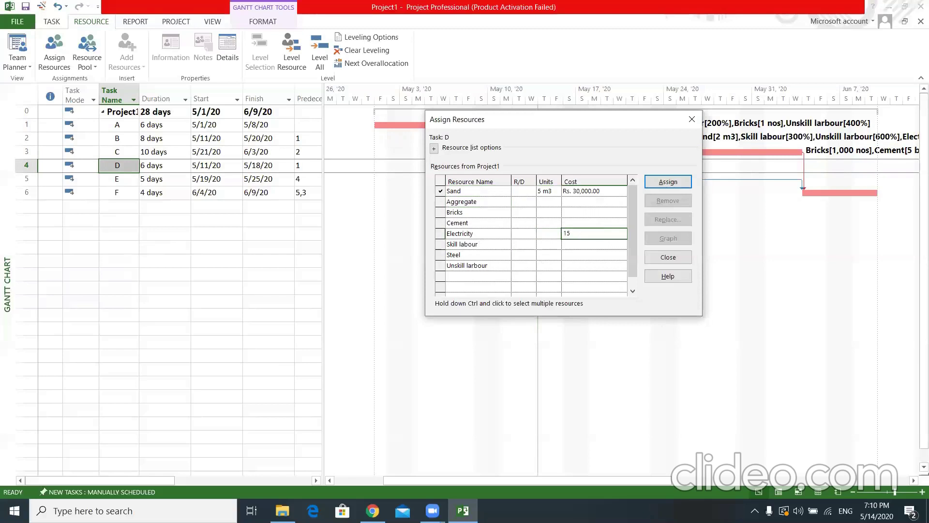
key("Return")
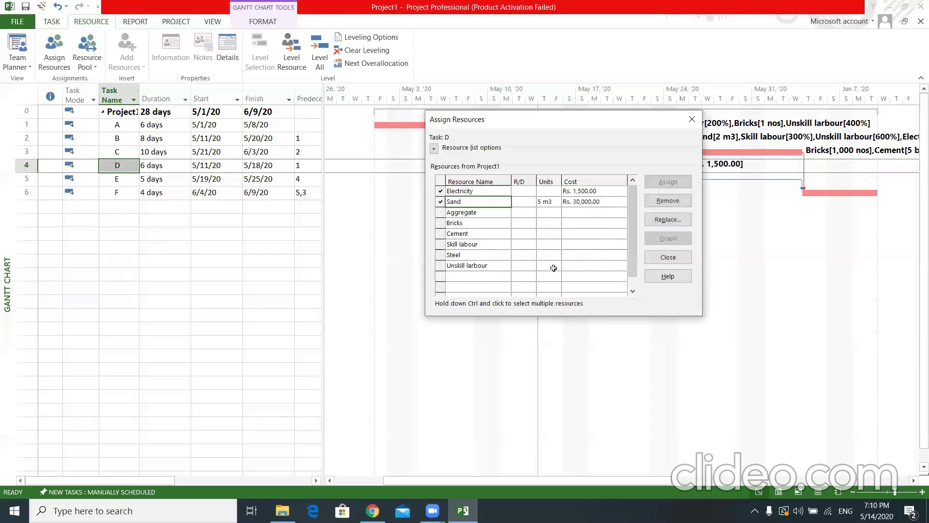
Assign 300% skilled labour and 600% unskilled labour to task D, increasing the amount of work but keeping the same duration
left_click(548, 244)
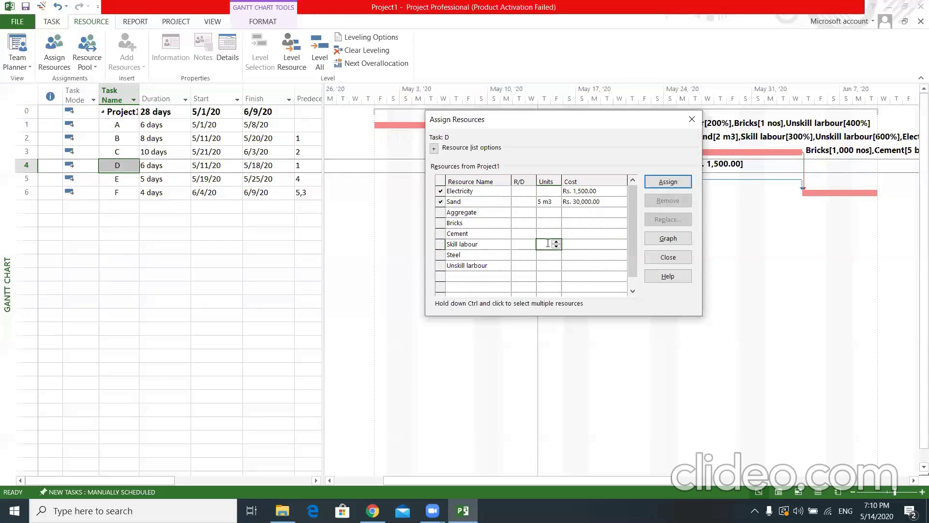
type("300")
left_click(542, 265)
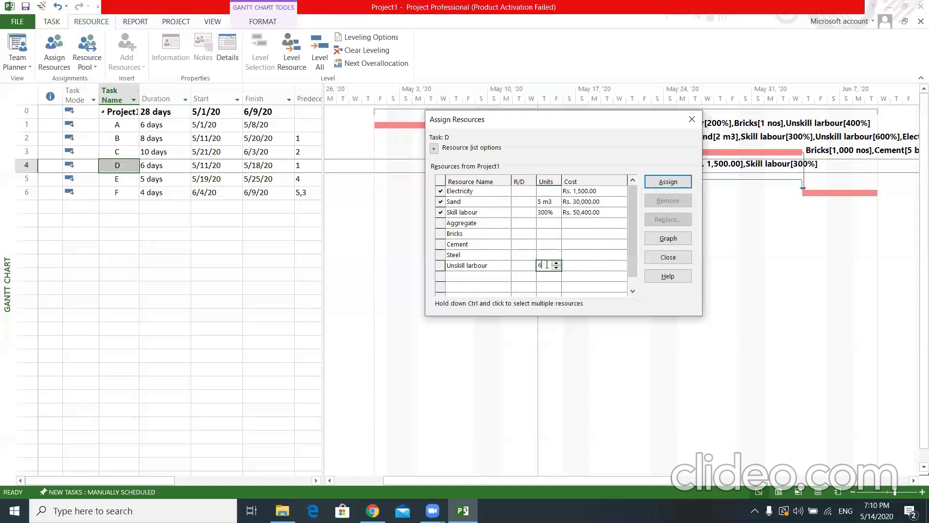
key("Return")
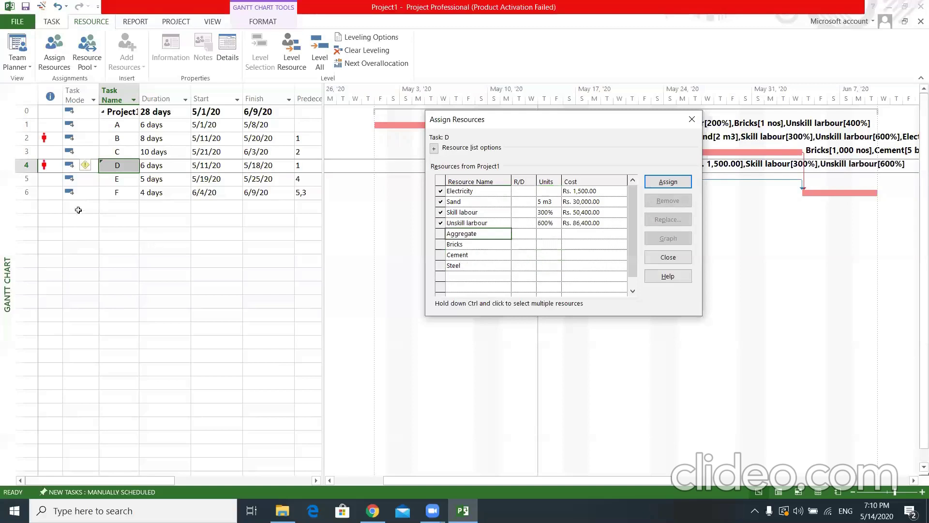
left_click(91, 168)
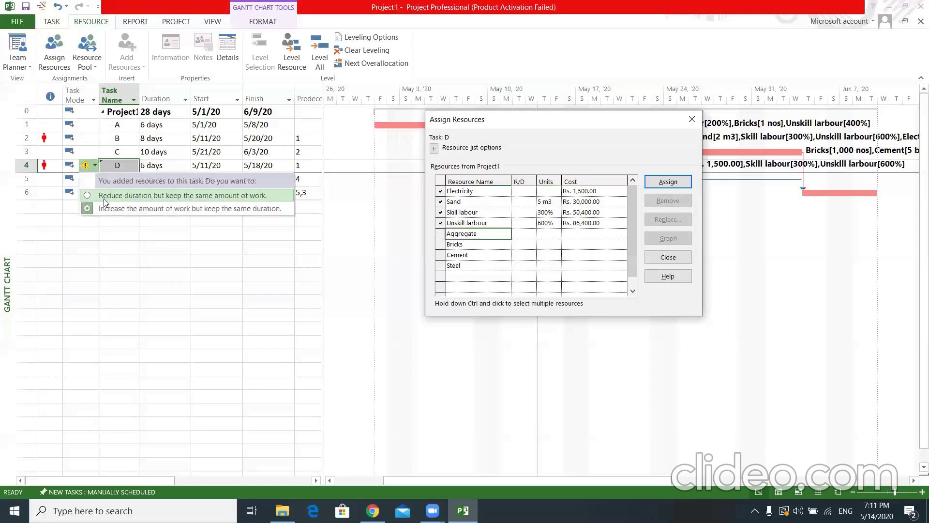
left_click(112, 211)
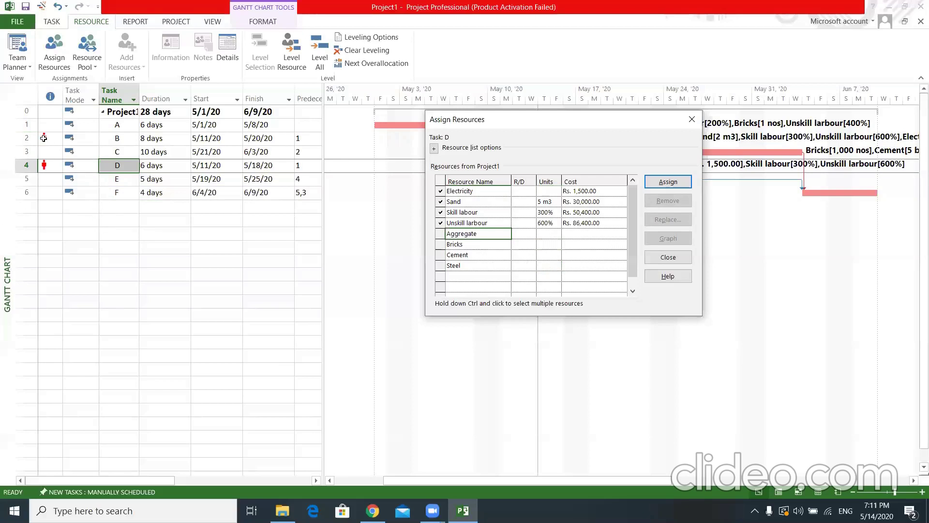
Assign 300% skilled labour and 500% unskilled labour to task E, increasing the amount of work but keeping the same duration
mouse_move(44, 166)
left_click(136, 224)
left_click(118, 178)
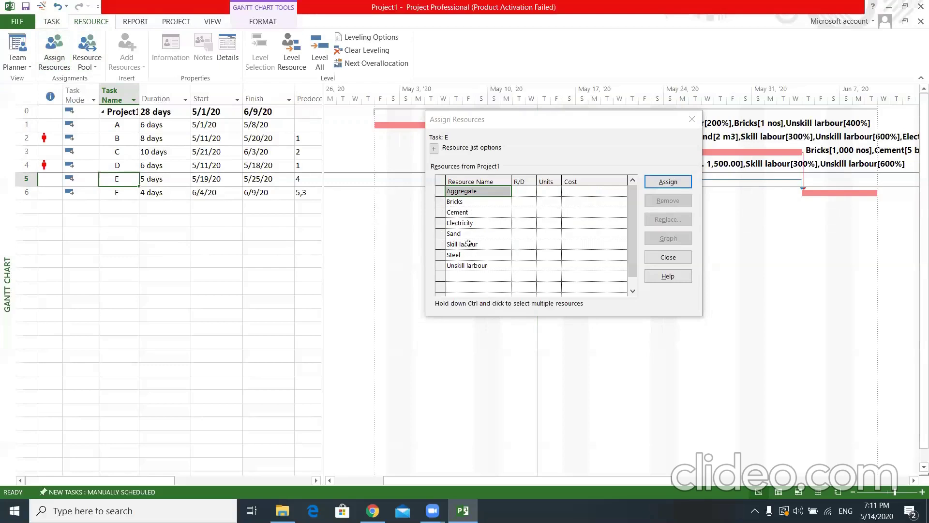
left_click(552, 246)
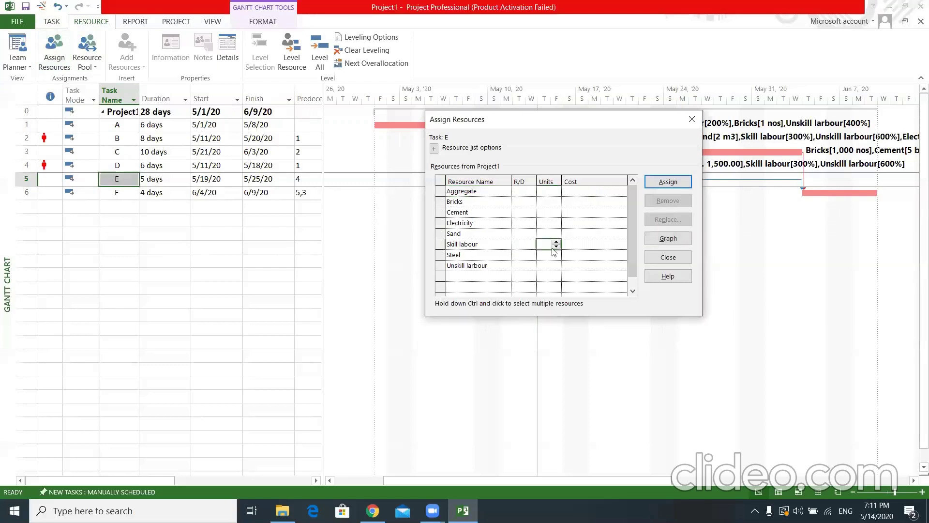
type("300")
left_click(552, 267)
type("5000")
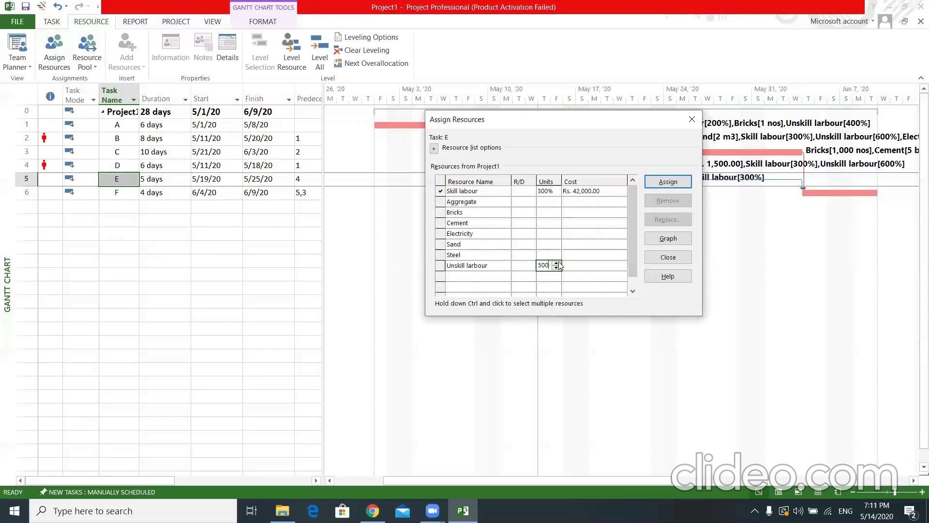
key("Return")
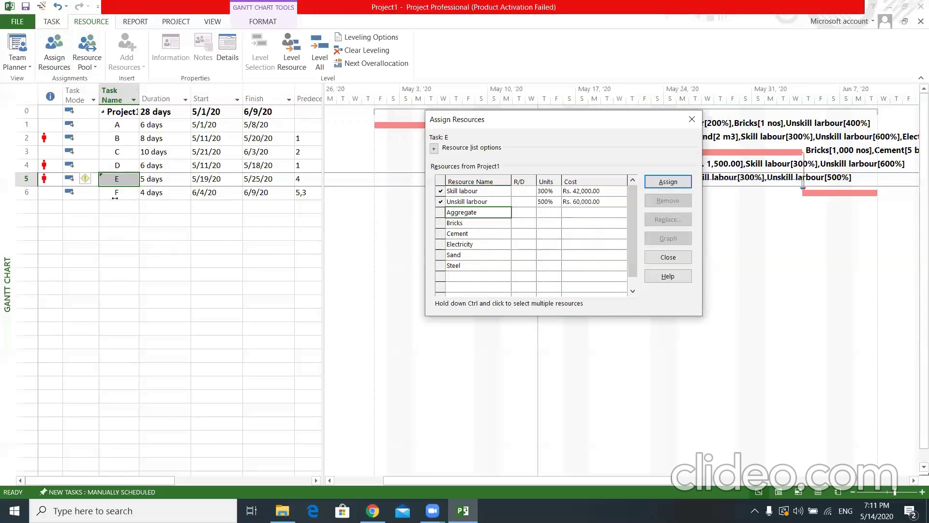
left_click(87, 179)
left_click(112, 223)
Assign 2 bags of Cement and 2 m3 of Aggregate to task F
left_click(116, 192)
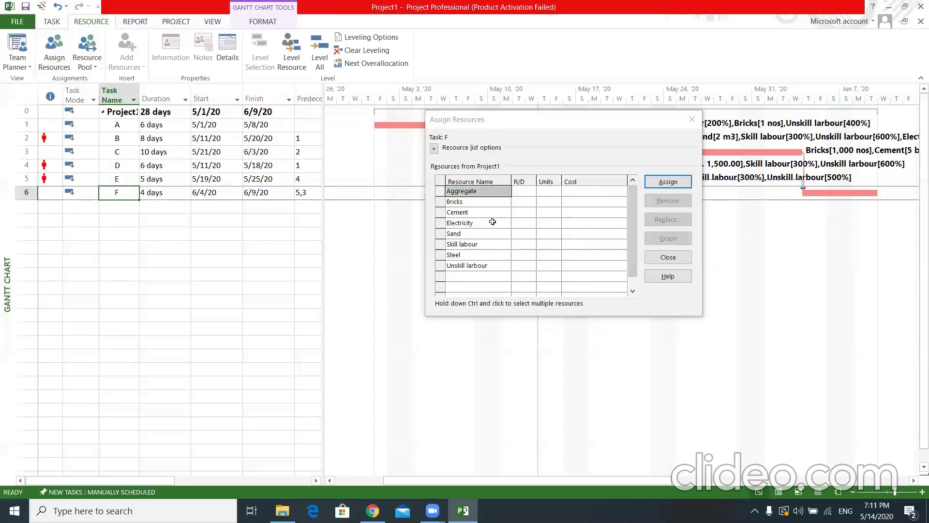
left_click(540, 212)
type("2")
key("Return")
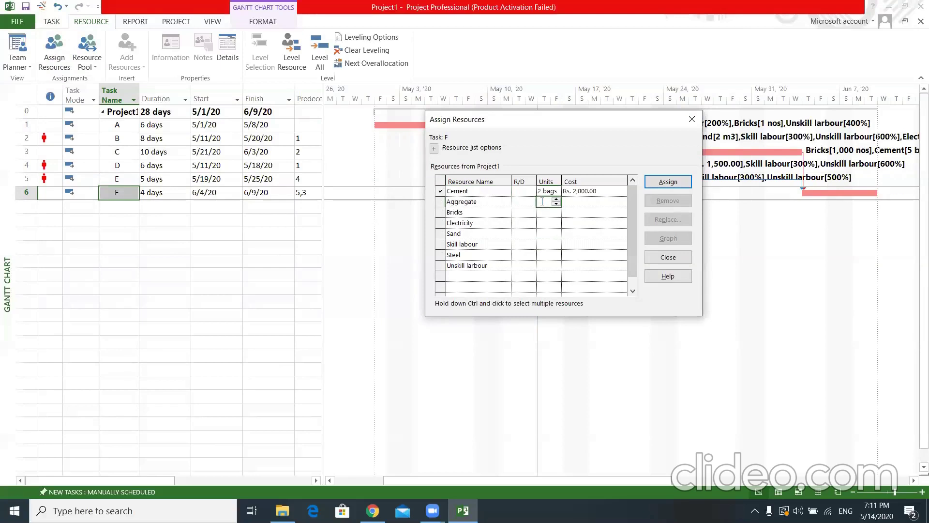
left_click(546, 214)
left_click(544, 201)
type("2 m3")
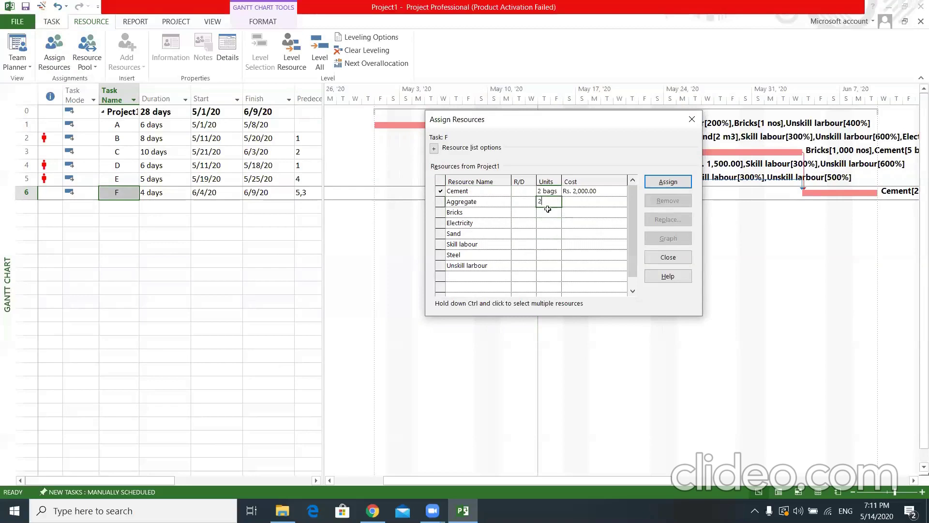
key("Return")
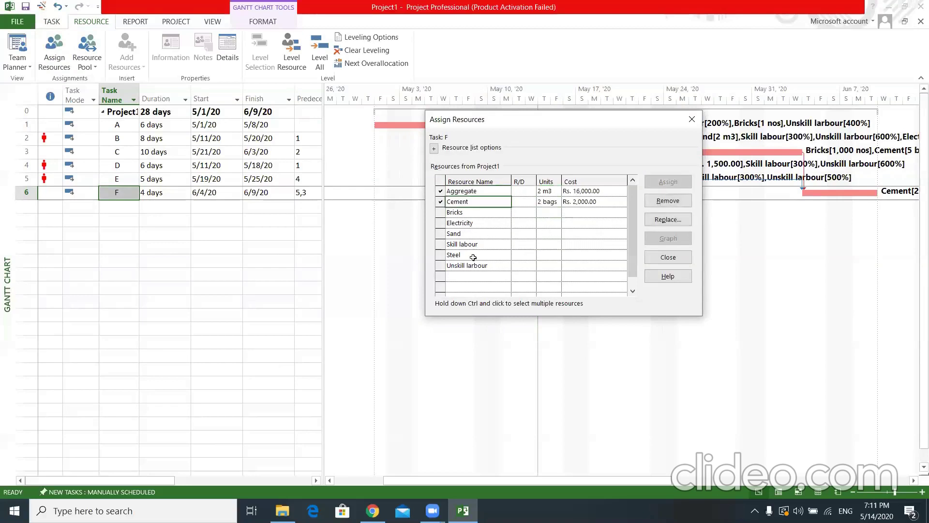
Assign 300% skilled labour and 600% unskilled labour to task F
left_click(547, 244)
type("300")
key("Return")
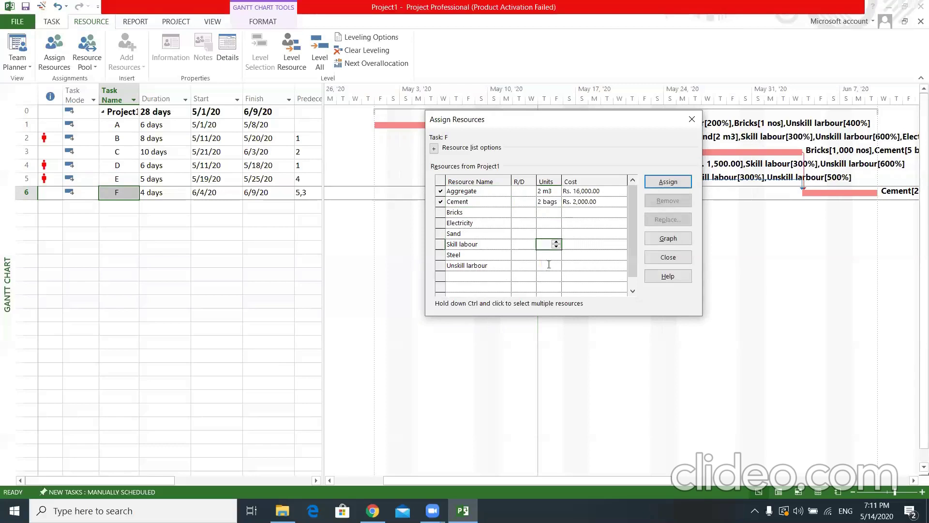
key("Return")
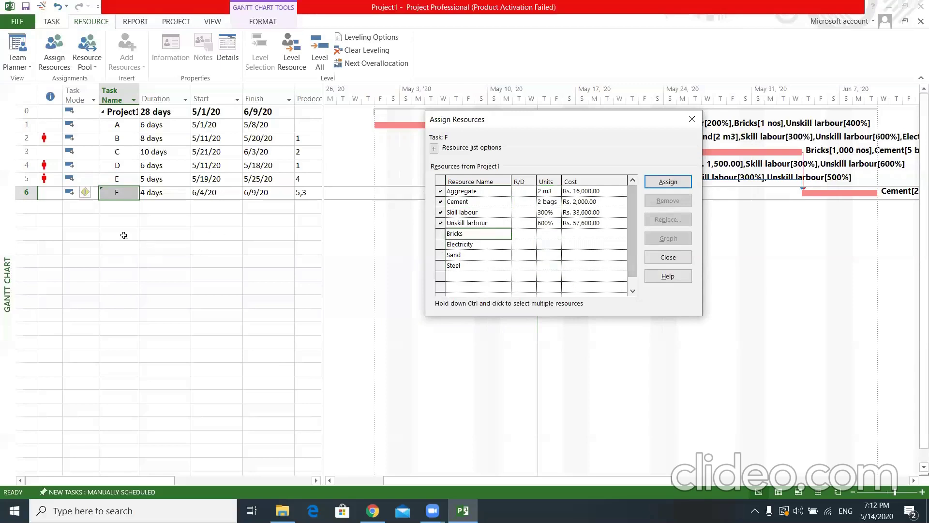
left_click(87, 196)
left_click(154, 257)
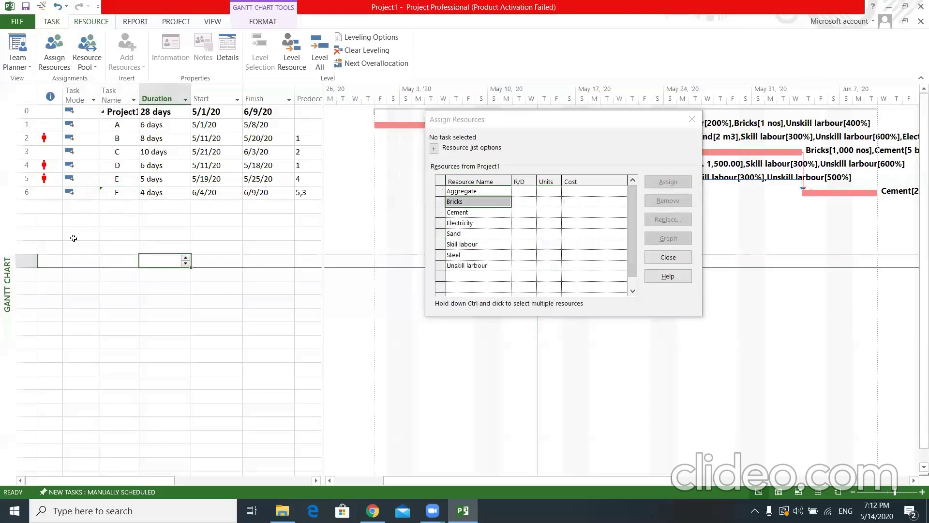
Finish assigning resources and examine the unskilled labour's allocation over time in the Resource Graph
mouse_move(50, 184)
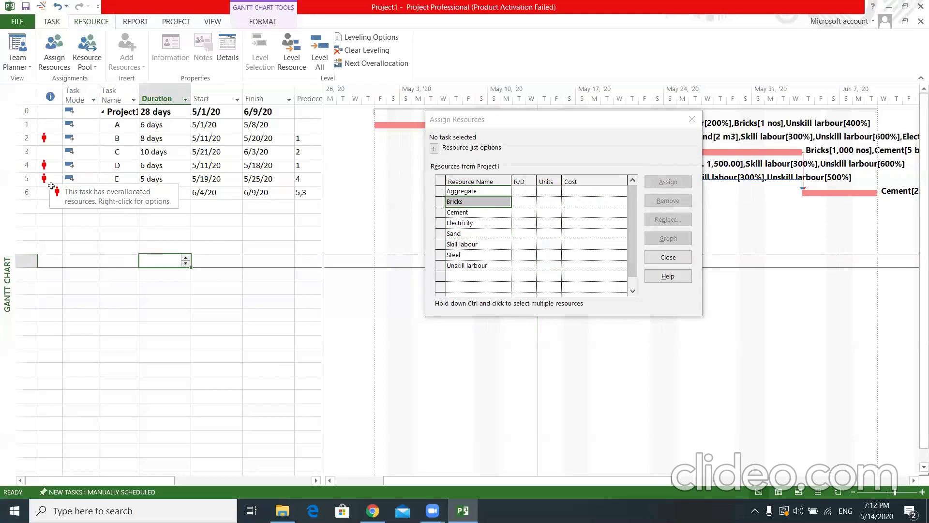
left_click(692, 119)
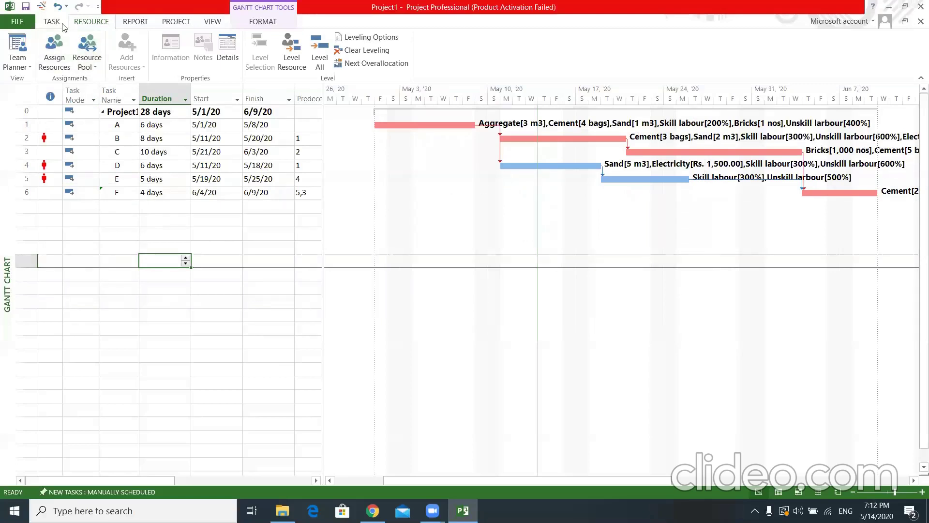
scroll(49, 43, "up", 1)
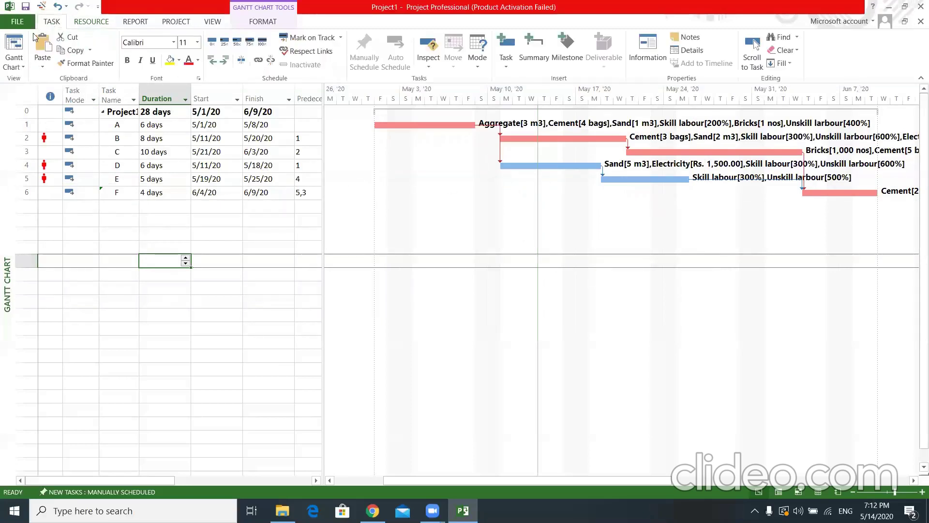
left_click(25, 71)
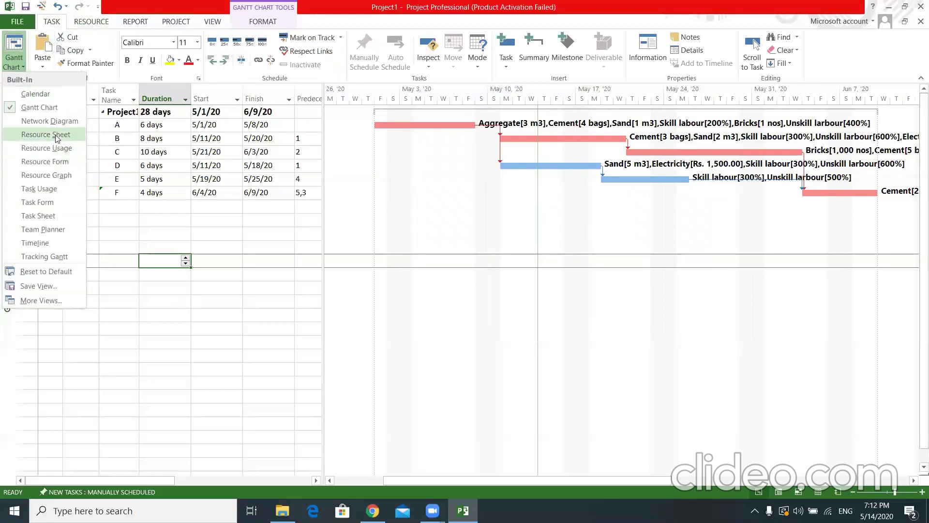
left_click(63, 176)
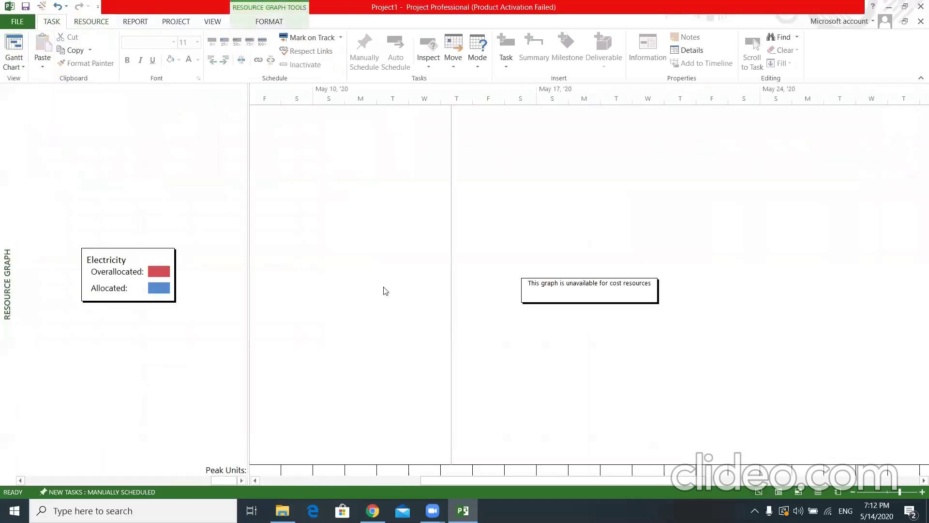
scroll(386, 291, "up", 1)
scroll(399, 230, "down", 1)
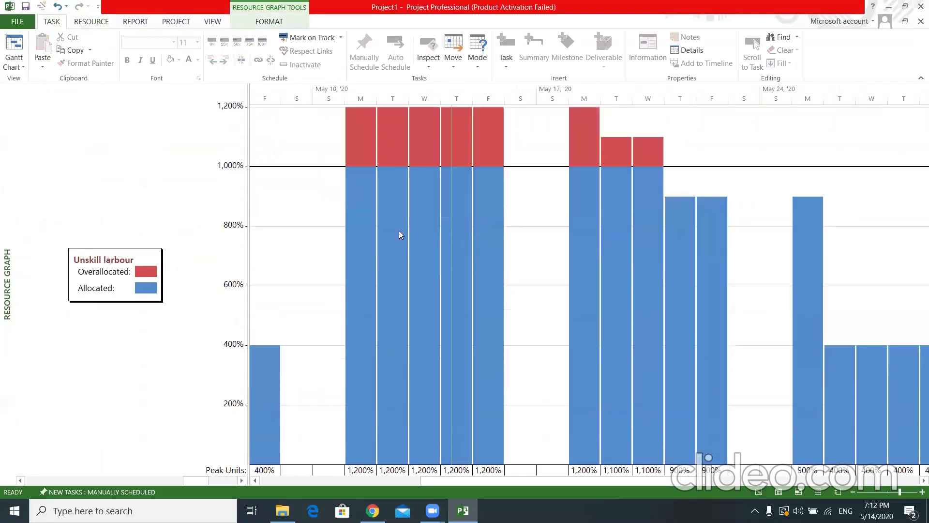
Set the unskilled labour's maximum units to 2,000% in the Resource Sheet
left_click(19, 66)
left_click(45, 133)
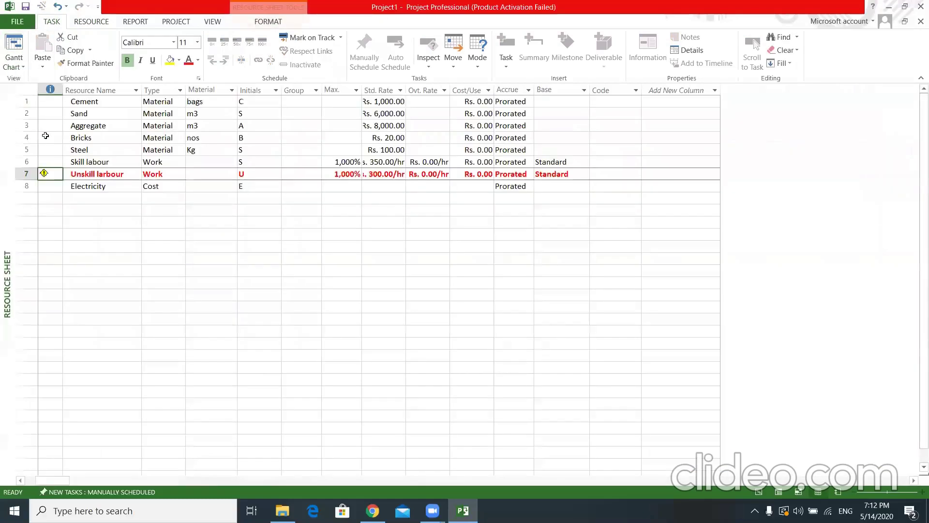
left_click(339, 174)
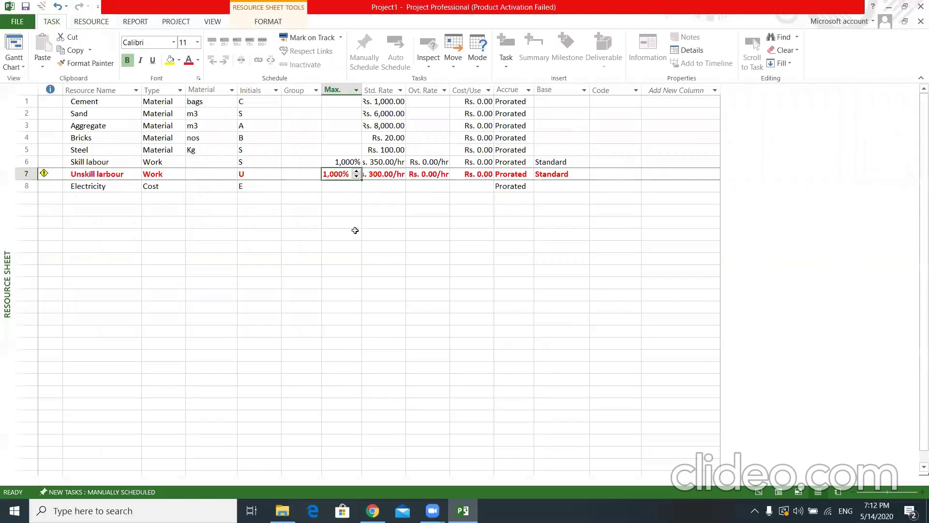
type("20")
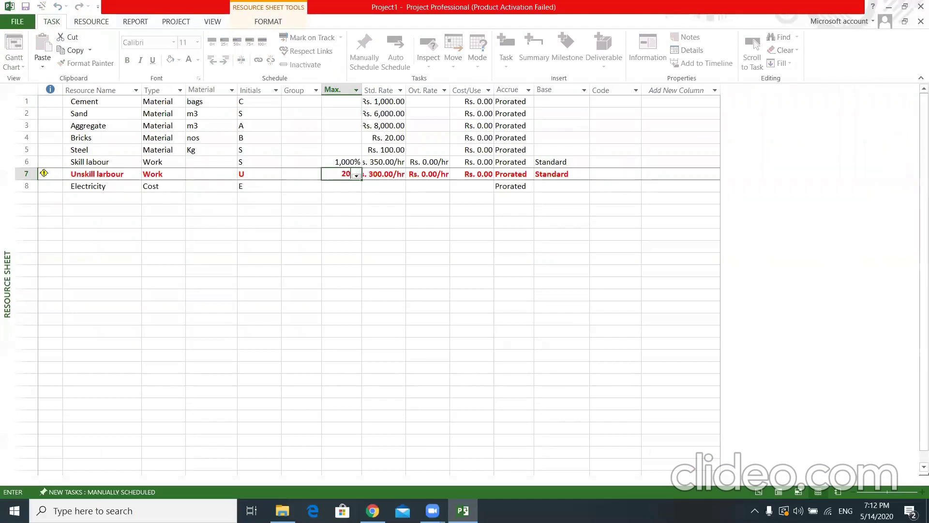
type("00")
key("Return")
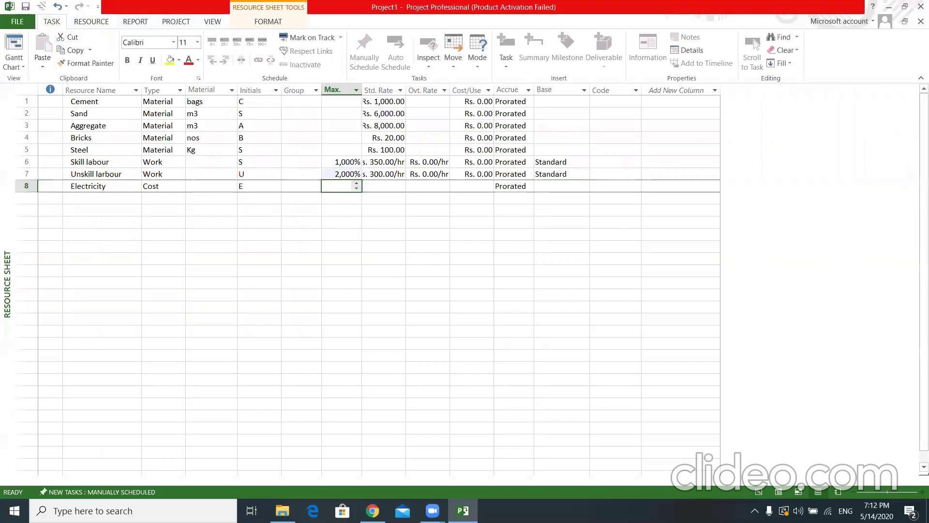
left_click(334, 326)
Return to the Gantt Chart and insert a Cost column before Resource Names, widening the task table and the new column
left_click(14, 48)
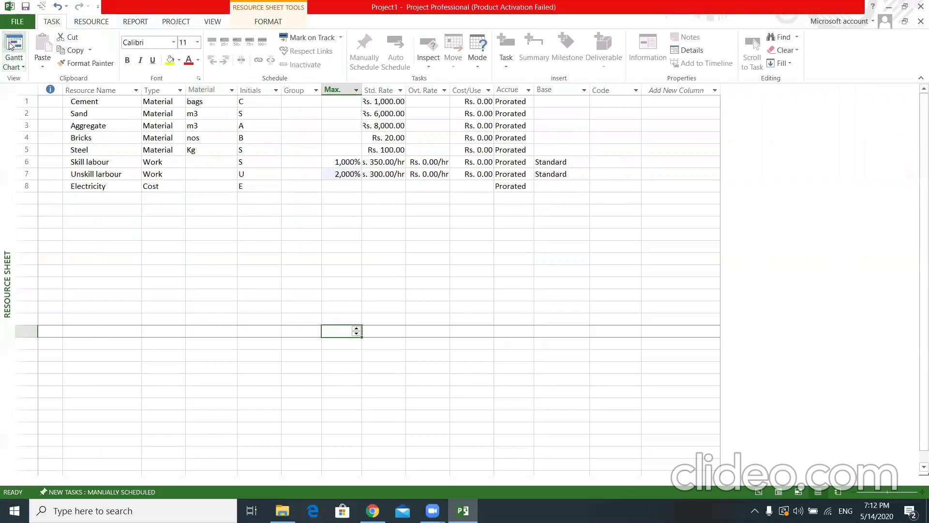
left_click_drag(323, 203, 547, 208)
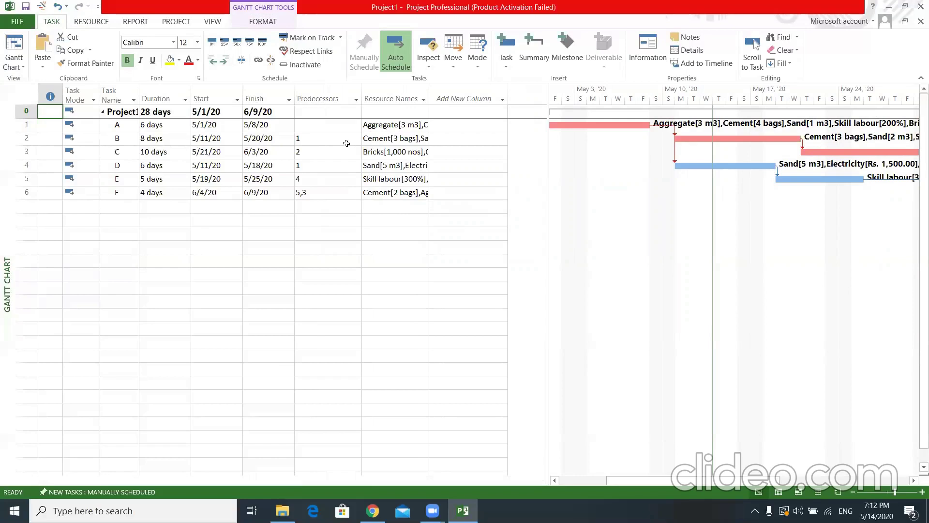
left_click(380, 93)
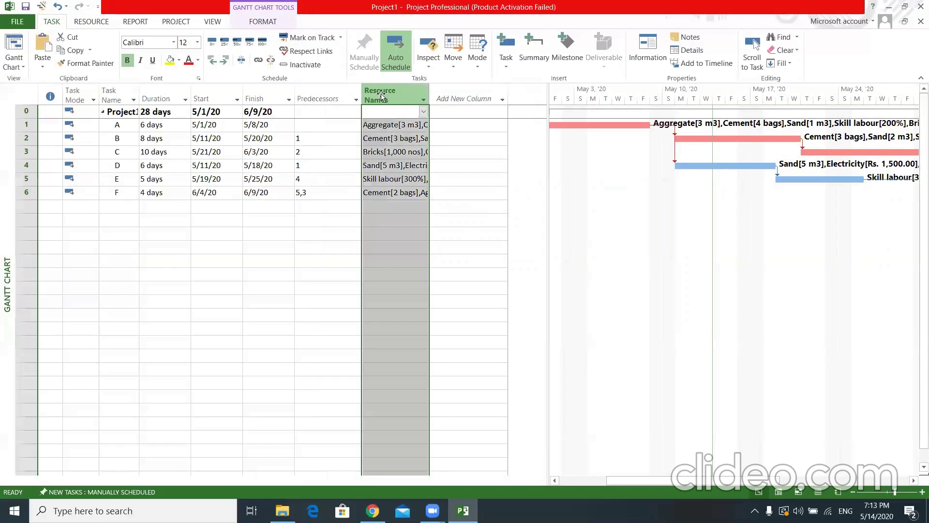
right_click(382, 94)
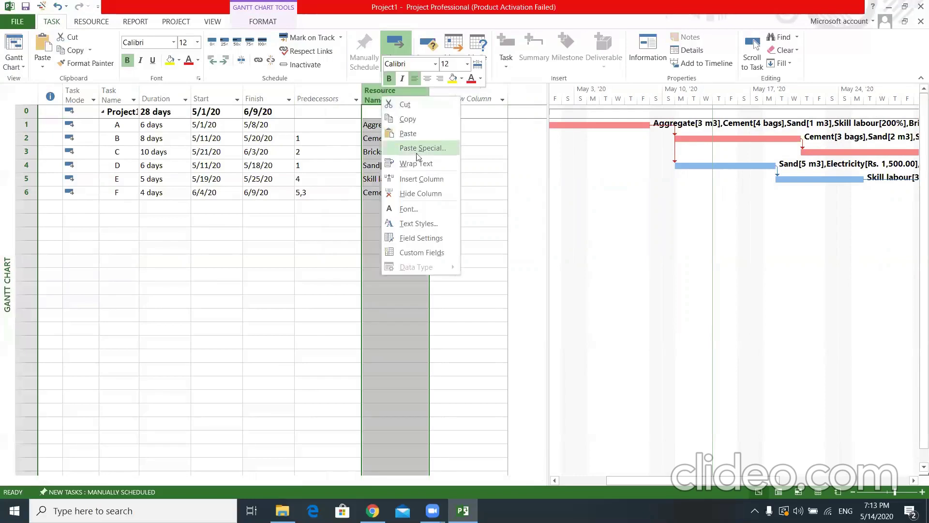
left_click(421, 180)
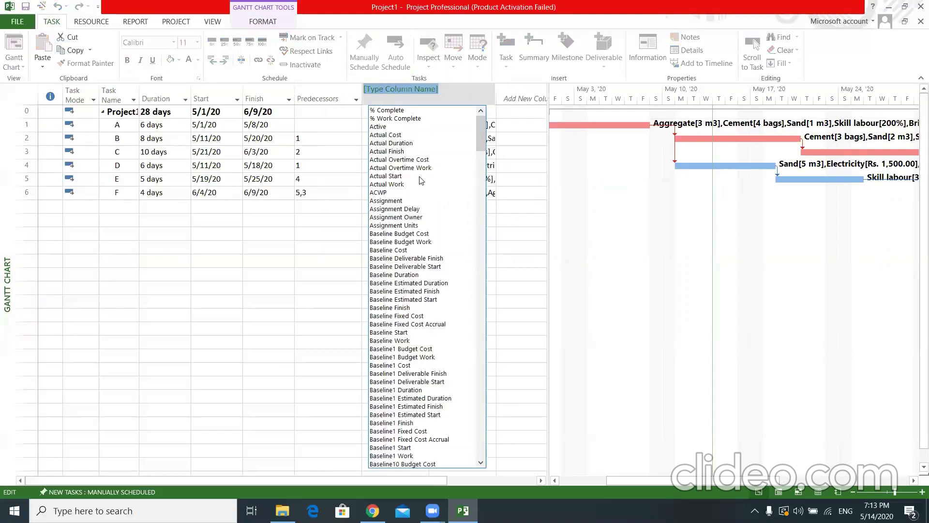
type("confirmed")
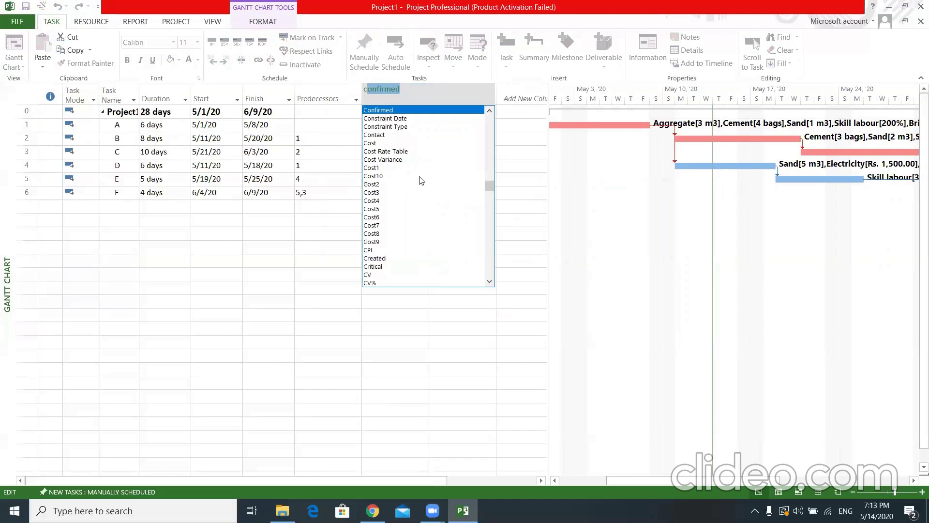
left_click(372, 142)
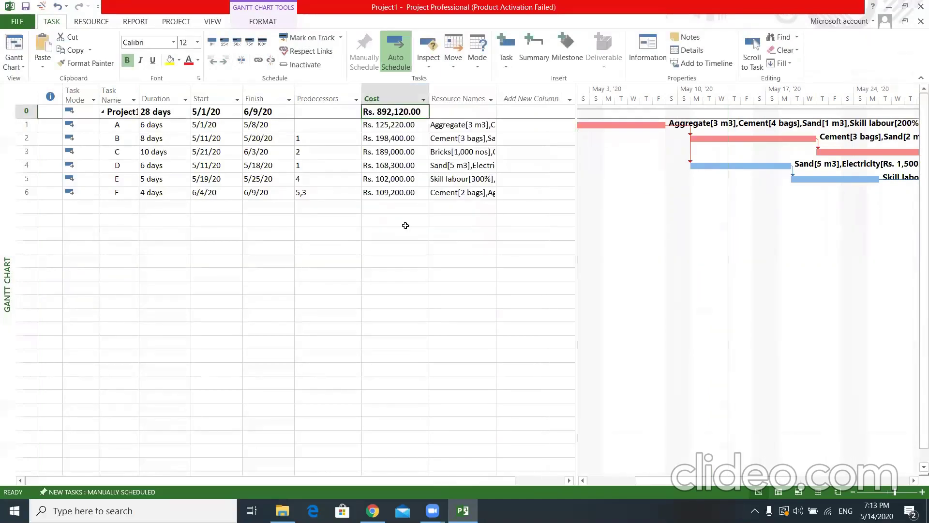
left_click_drag(429, 95, 452, 94)
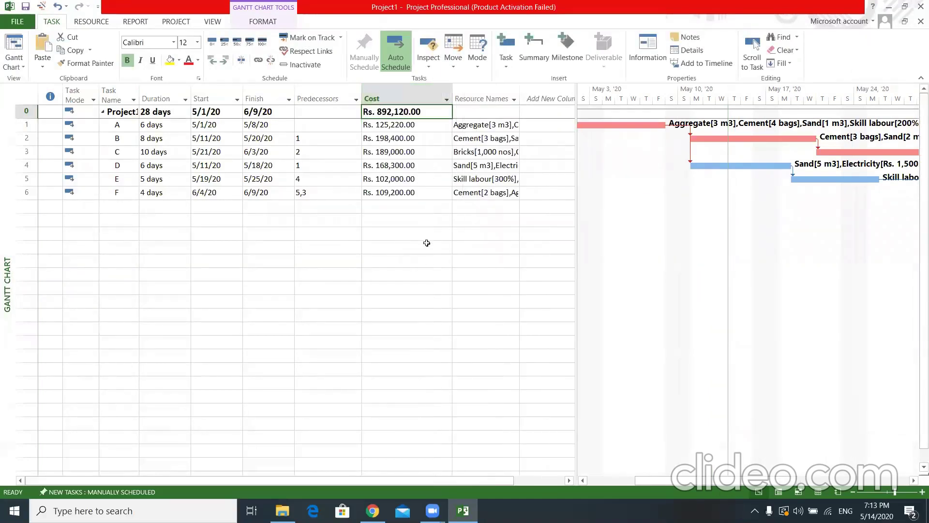
left_click(427, 247)
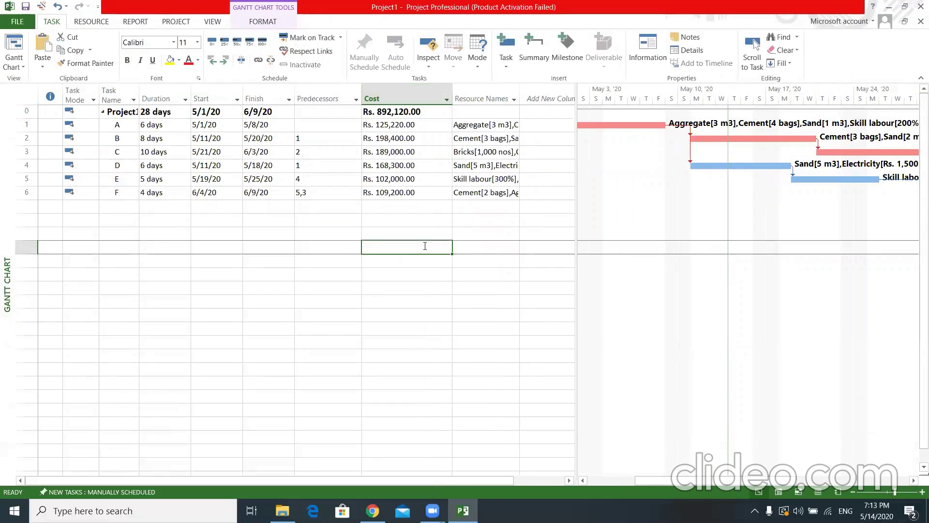
Set the baseline for the entire project
left_click(177, 21)
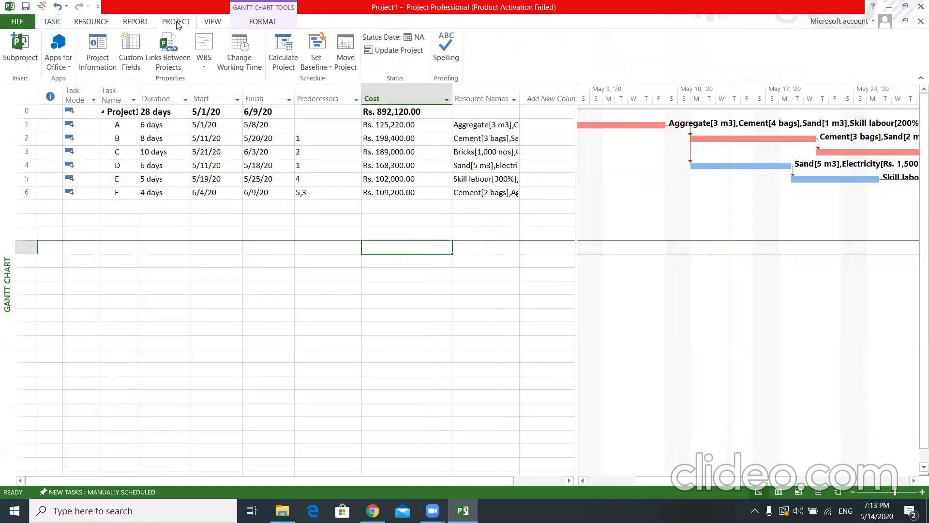
left_click(320, 67)
left_click(339, 81)
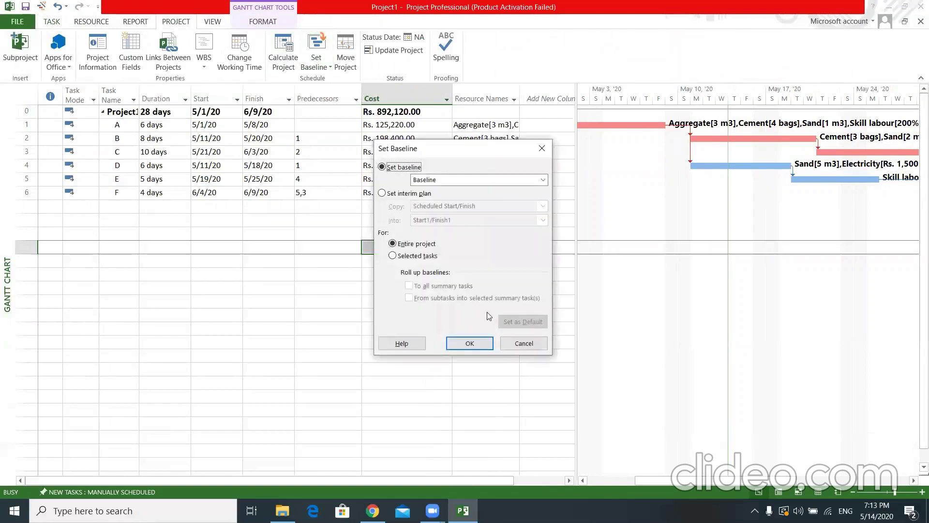
left_click(481, 345)
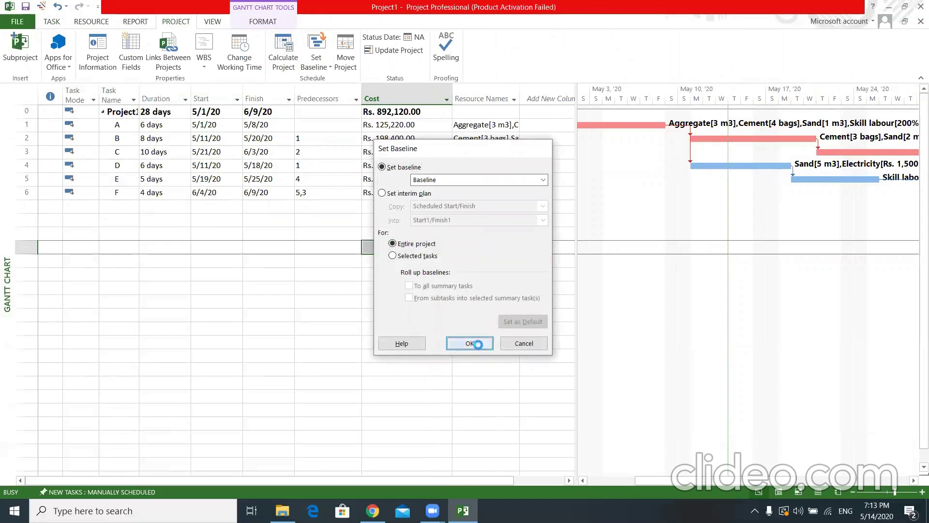
Insert a Baseline Cost column before the Cost column in the task table
left_click(374, 97)
right_click(374, 97)
left_click(404, 174)
type("baseline Budget Cost")
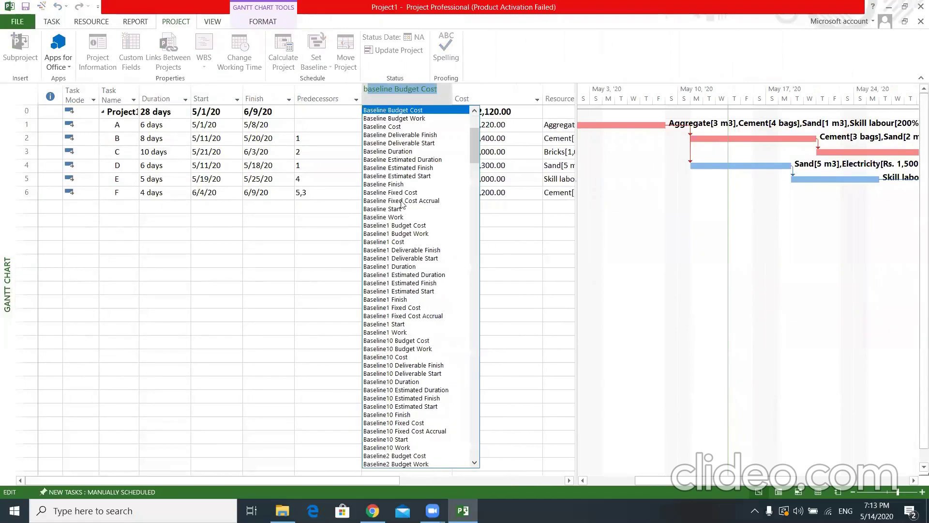
left_click(392, 127)
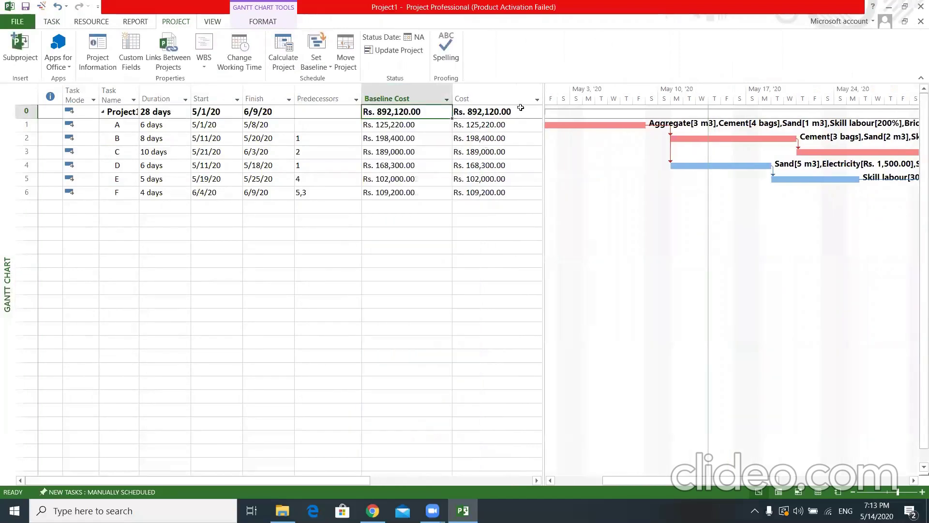
Insert the Number10 field as a new column before Duration in the task table
left_click(306, 89)
left_click(189, 260)
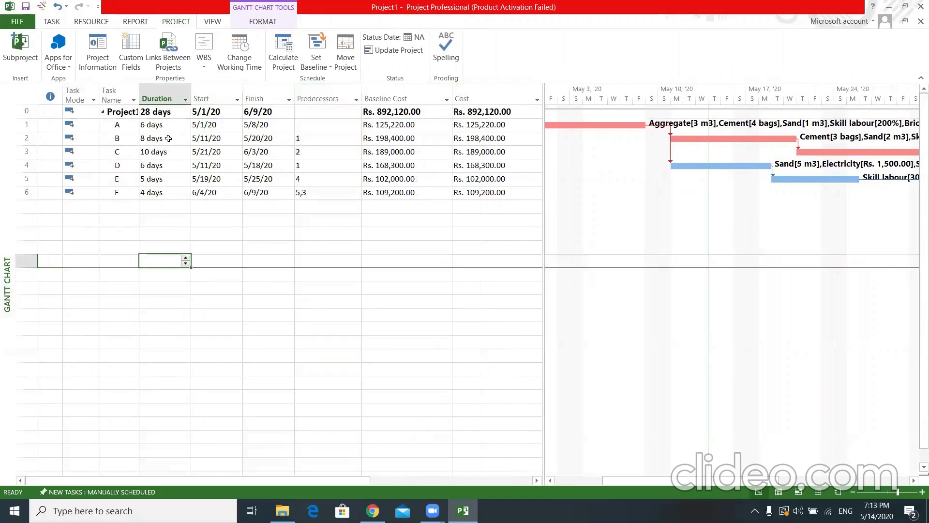
right_click(161, 99)
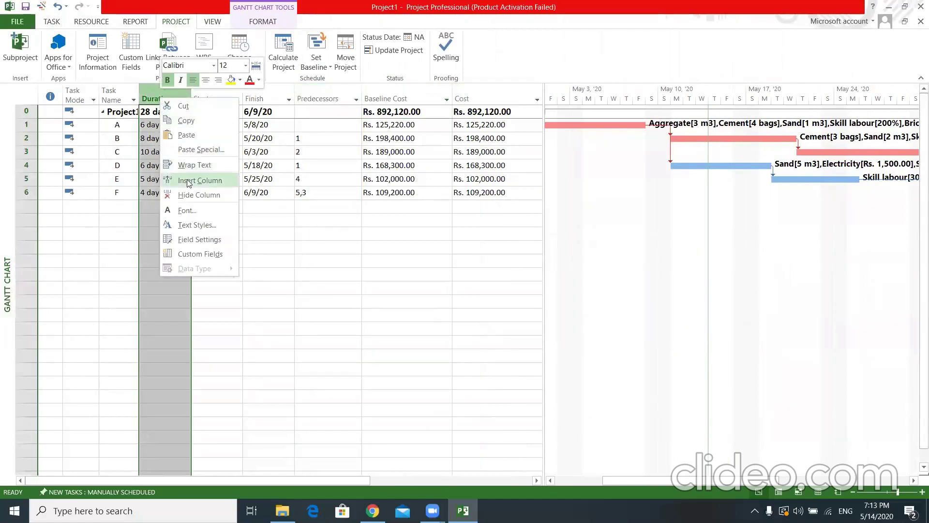
left_click(187, 180)
type("name")
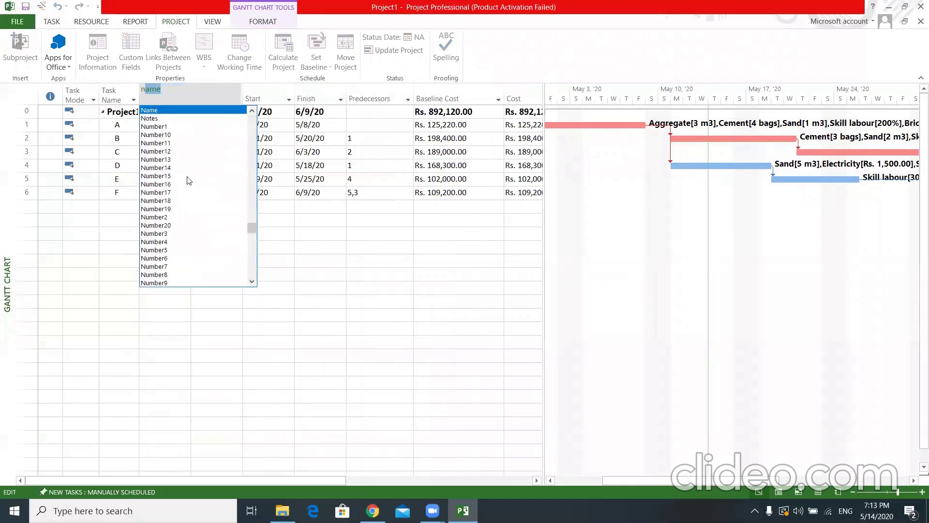
left_click(166, 137)
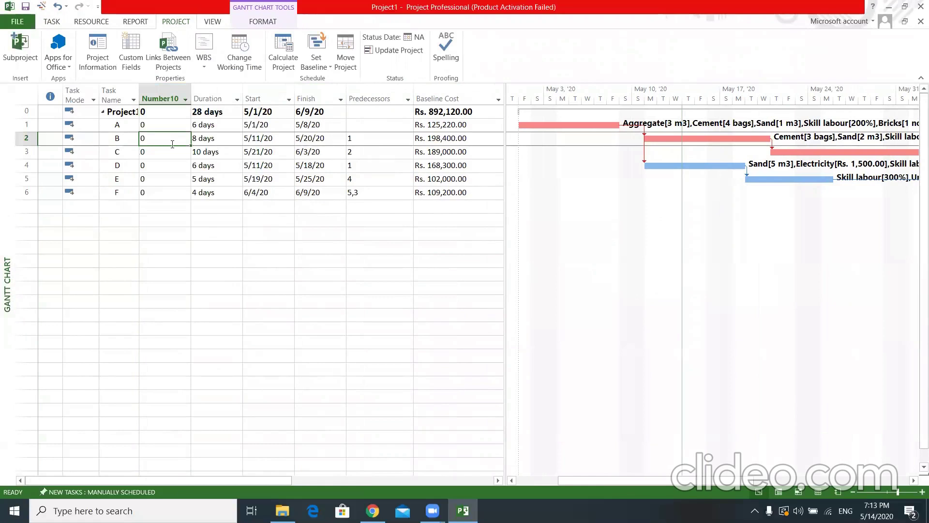
Retitle the Number10 column as Qty
left_click(164, 94)
left_click(163, 91)
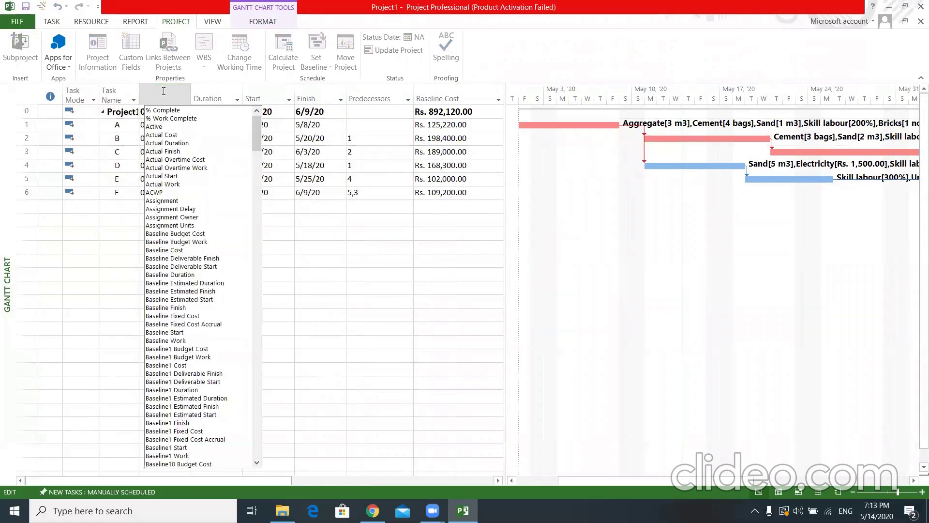
type("UNit")
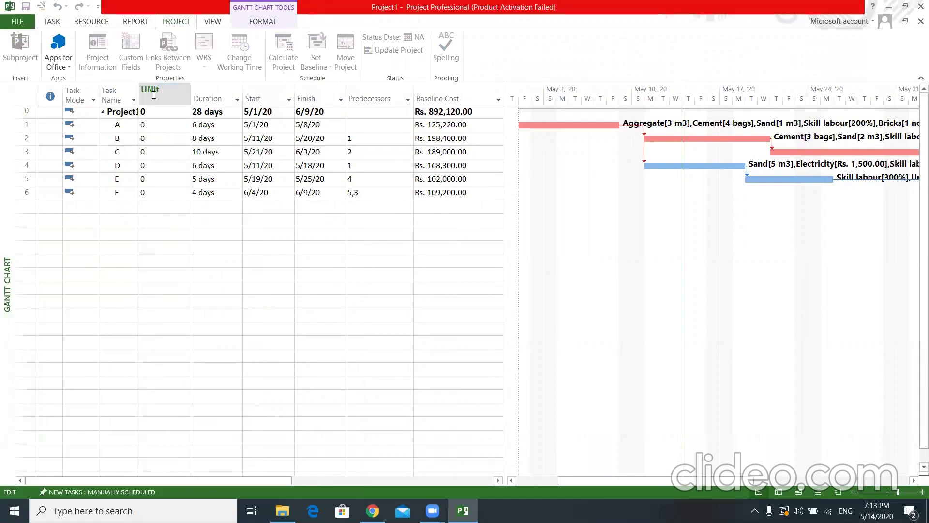
left_click_drag(159, 90, 141, 90)
type("Qt")
key("Return")
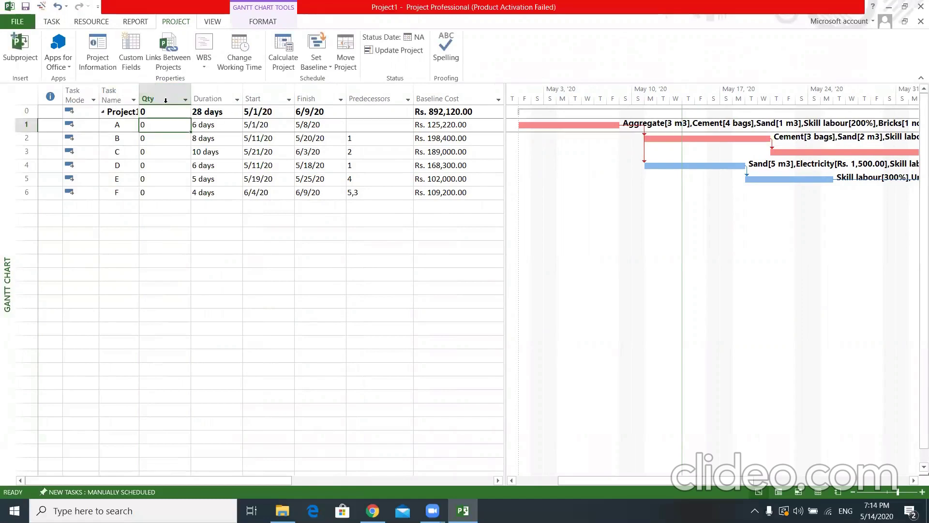
Insert the Text10 field as a column before Qty and title it Units
left_click(165, 101)
right_click(165, 99)
left_click(196, 179)
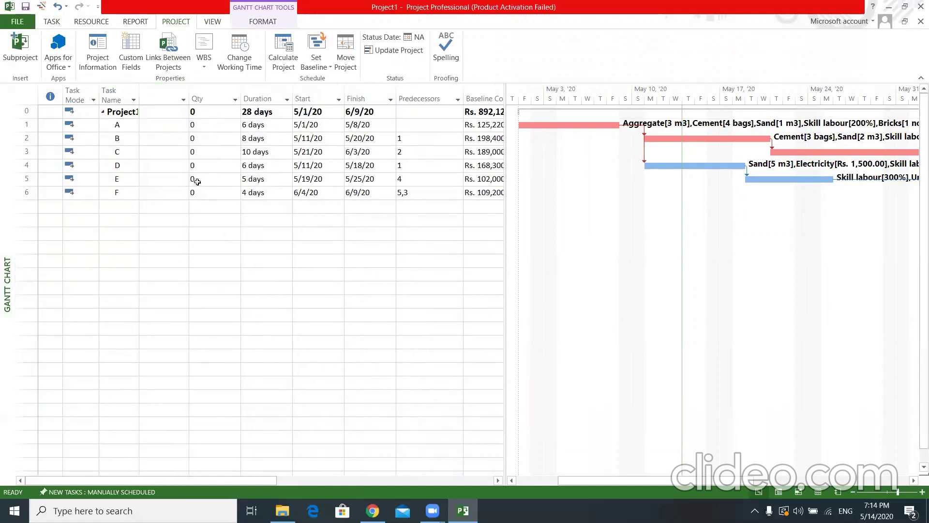
type("T")
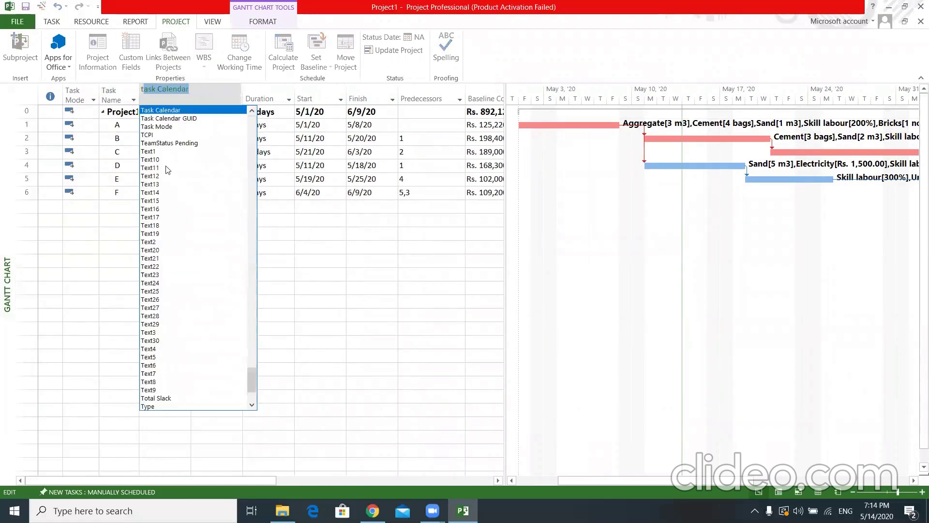
left_click(158, 160)
left_click(160, 96)
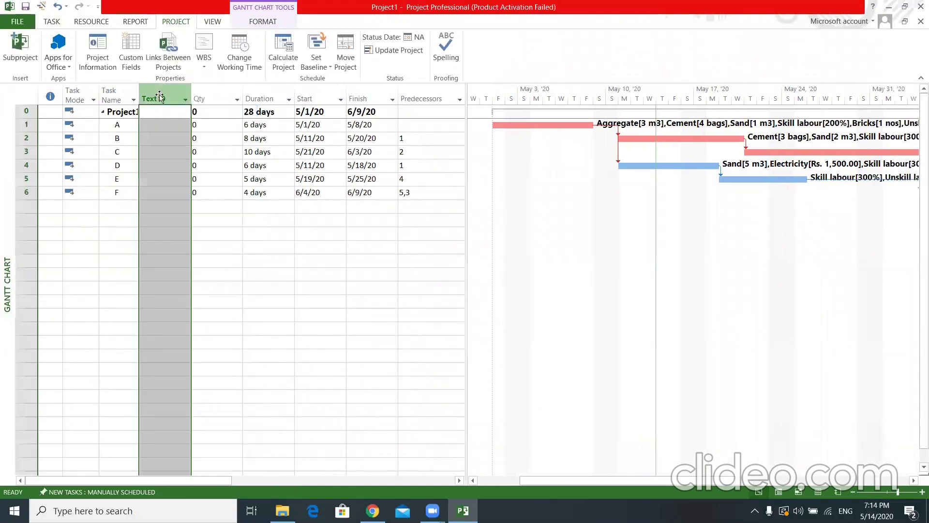
left_click(160, 96)
type("Uni")
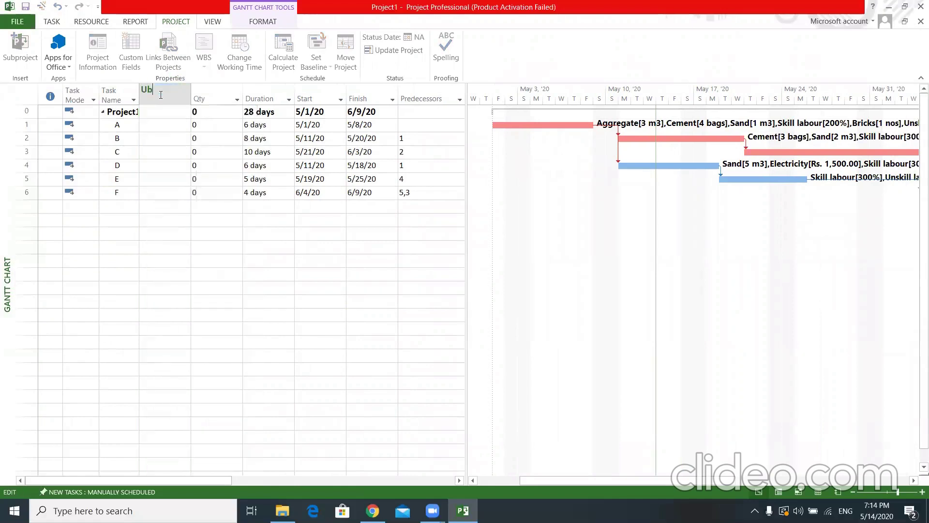
type("ts")
left_click(225, 248)
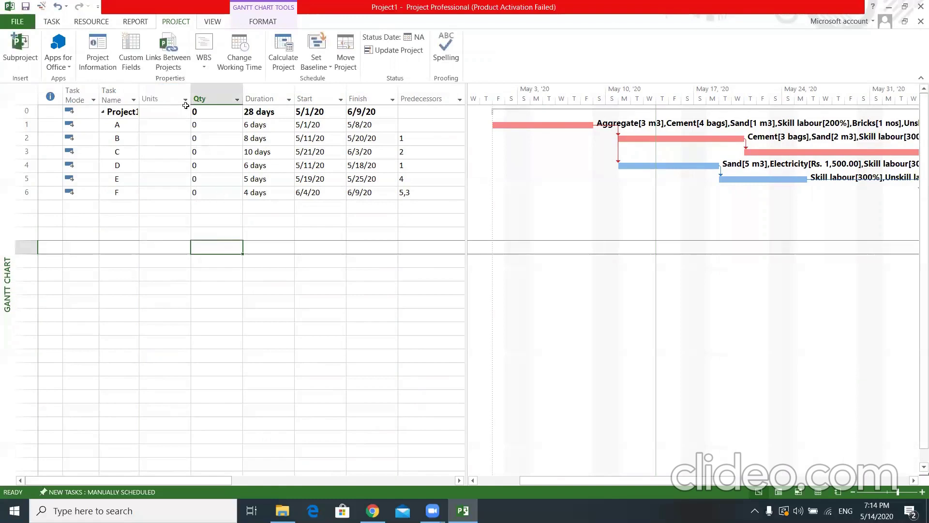
Insert the Cost2 field as a column before Duration and title it Rate
right_click(267, 89)
left_click(297, 178)
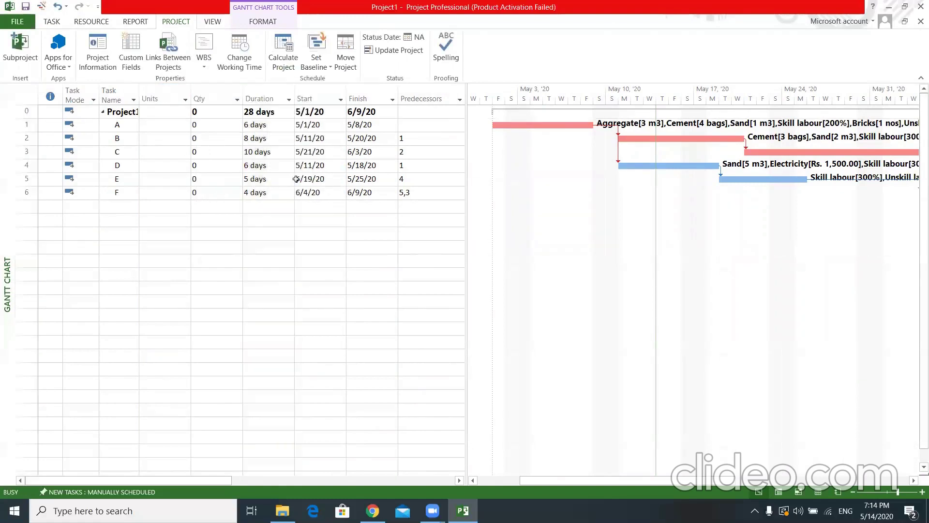
type("confirmed")
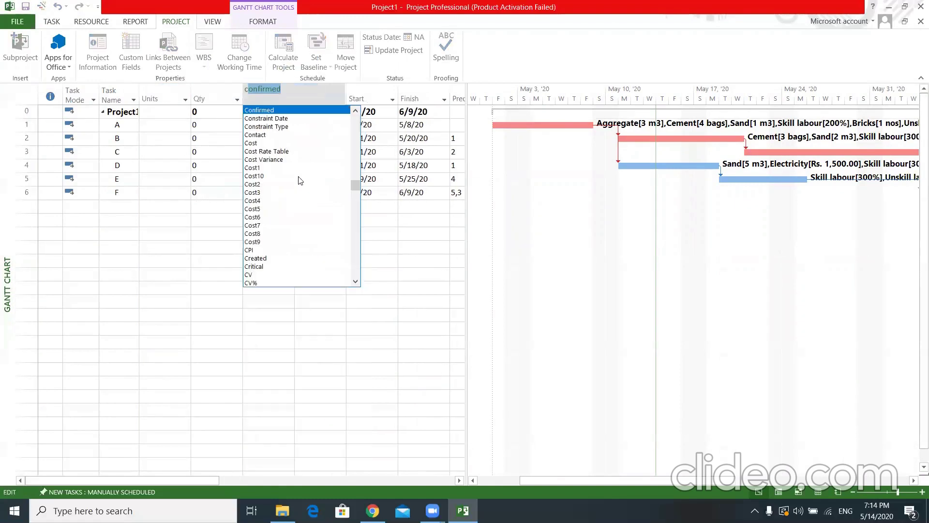
left_click(258, 184)
left_click(266, 94)
left_click(268, 96)
type("Rate")
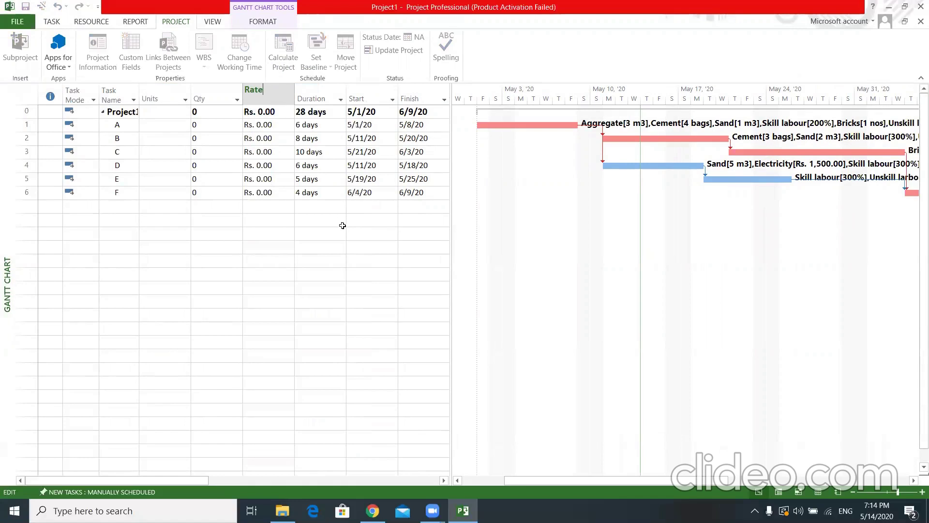
left_click(330, 235)
Insert a Baseline Cost column between Rate and Duration and widen it so the amounts fit
right_click(320, 91)
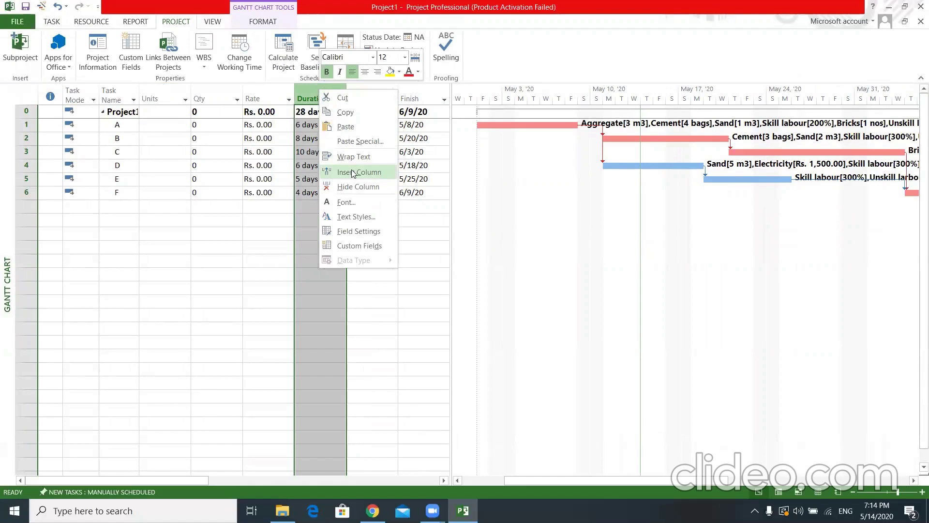
left_click(351, 172)
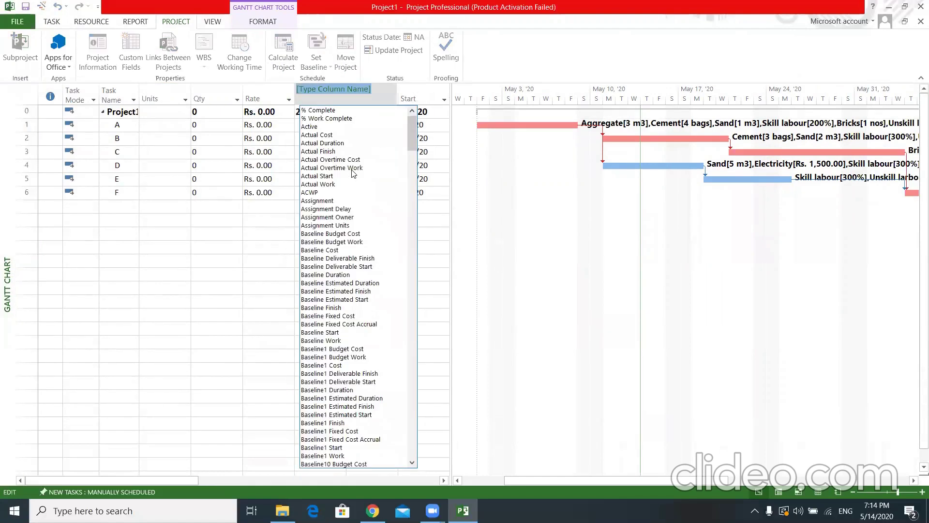
type("baseline Budget Cost")
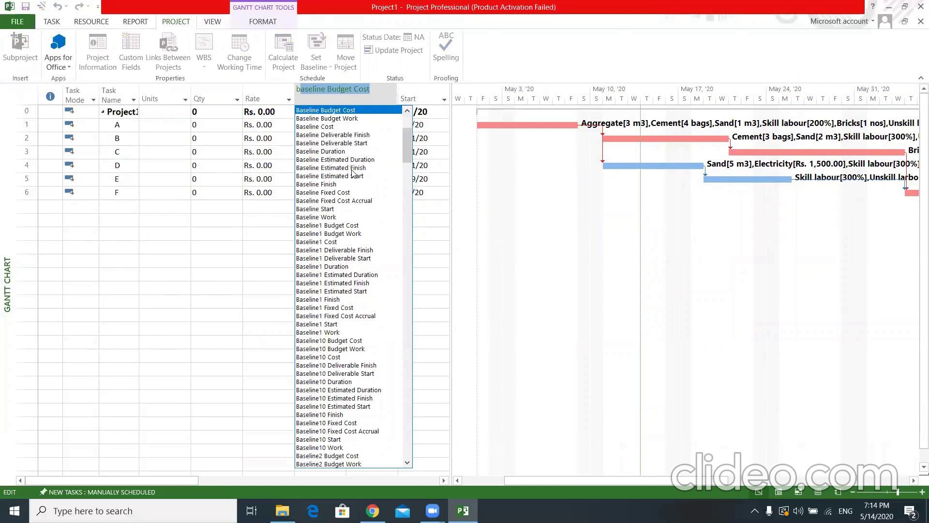
left_click(322, 127)
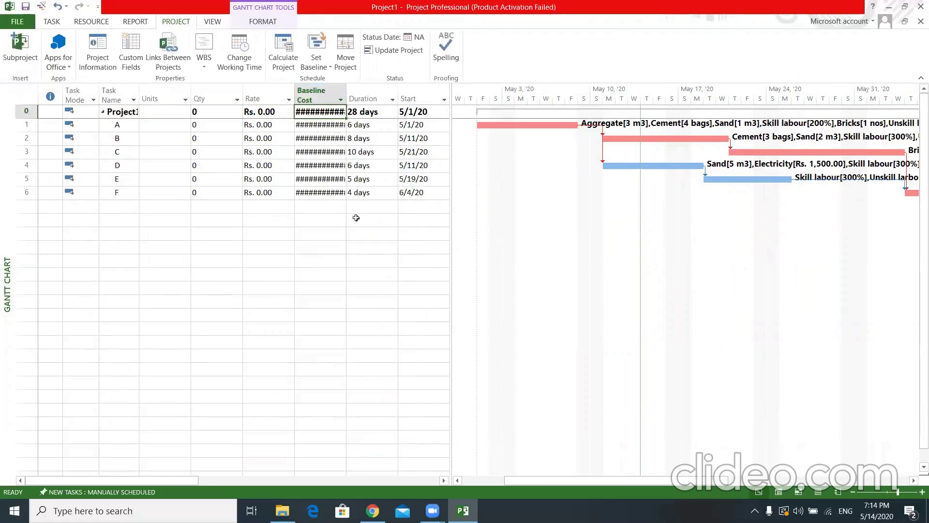
left_click_drag(346, 97, 382, 96)
Retitle the Baseline Cost column next to Rate as Amount
left_click(331, 98)
left_click(337, 99)
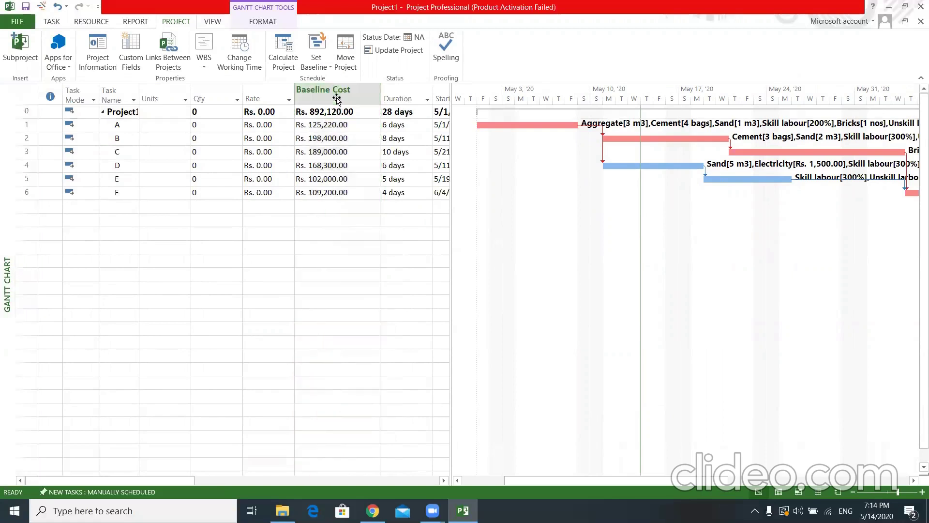
left_click(337, 99)
type("Amount")
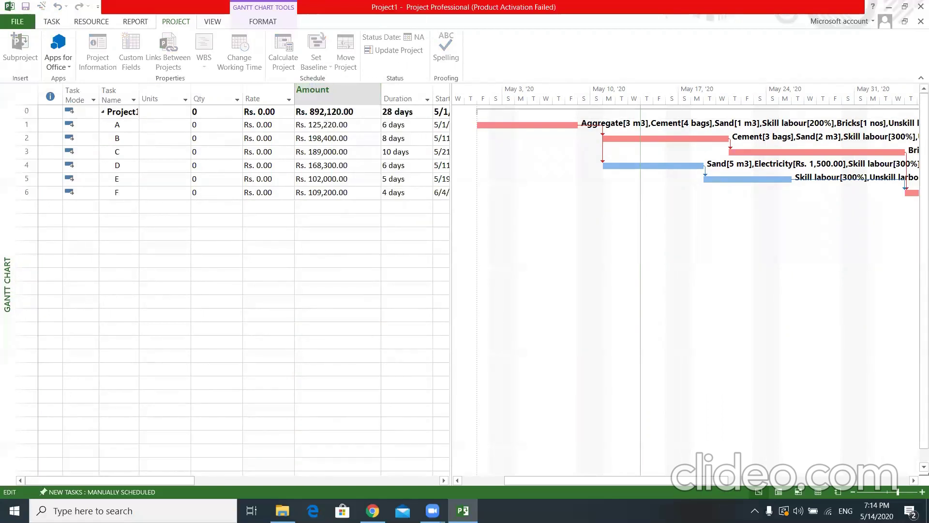
key("Return")
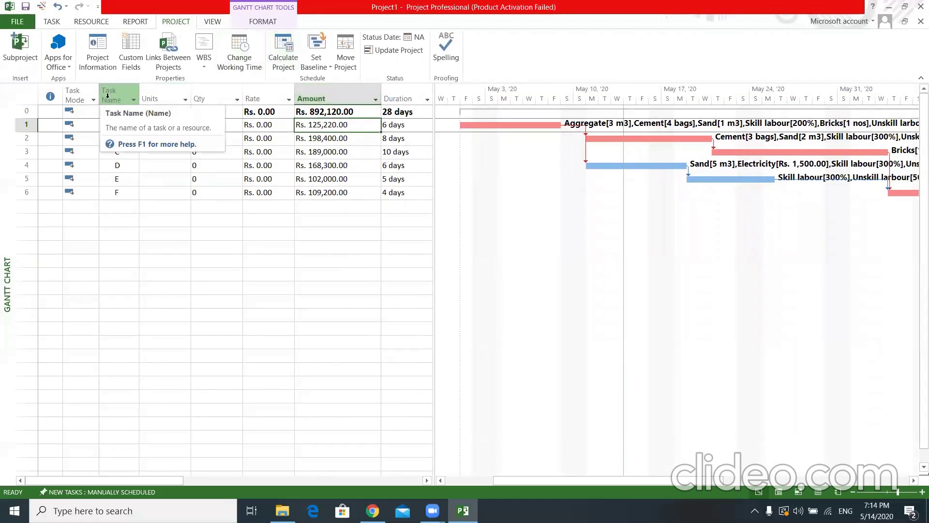
Widen the Task Name column and insert a narrow WBS column before it
left_click_drag(140, 93, 178, 92)
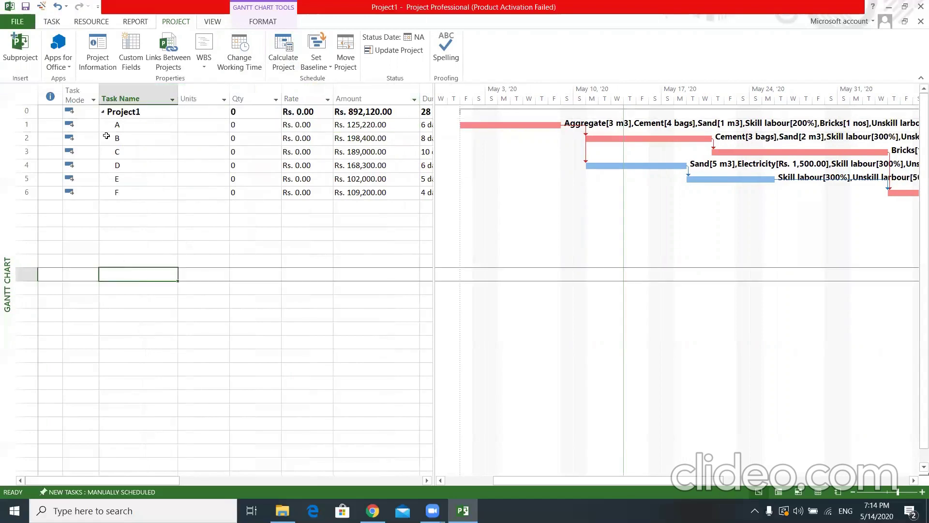
right_click(111, 98)
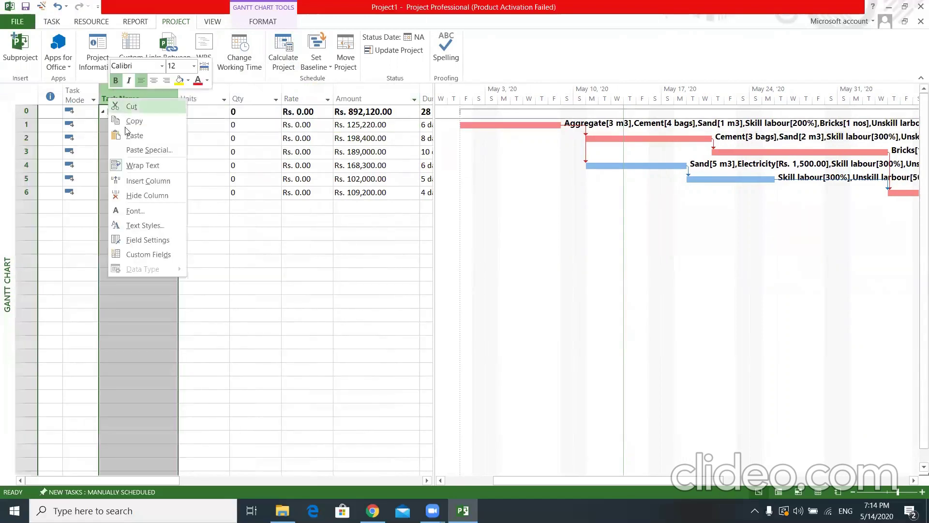
left_click(139, 181)
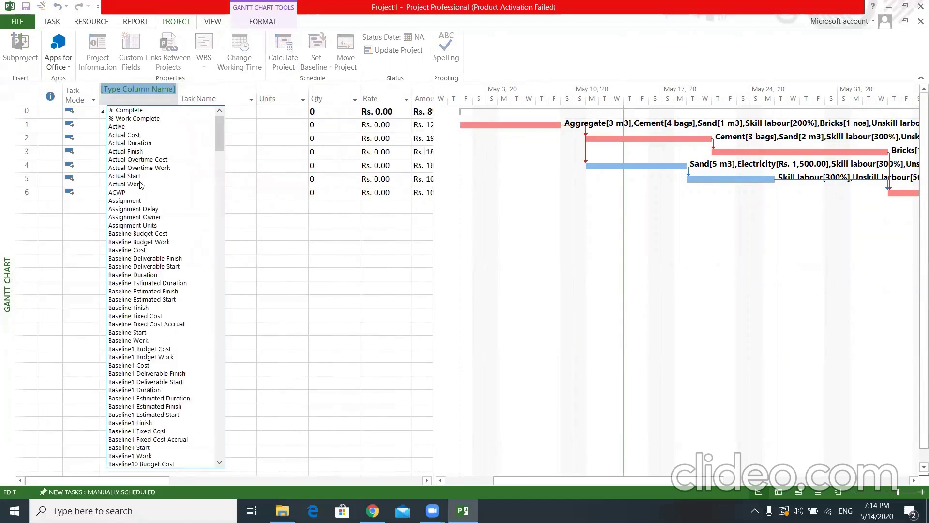
type("wbs")
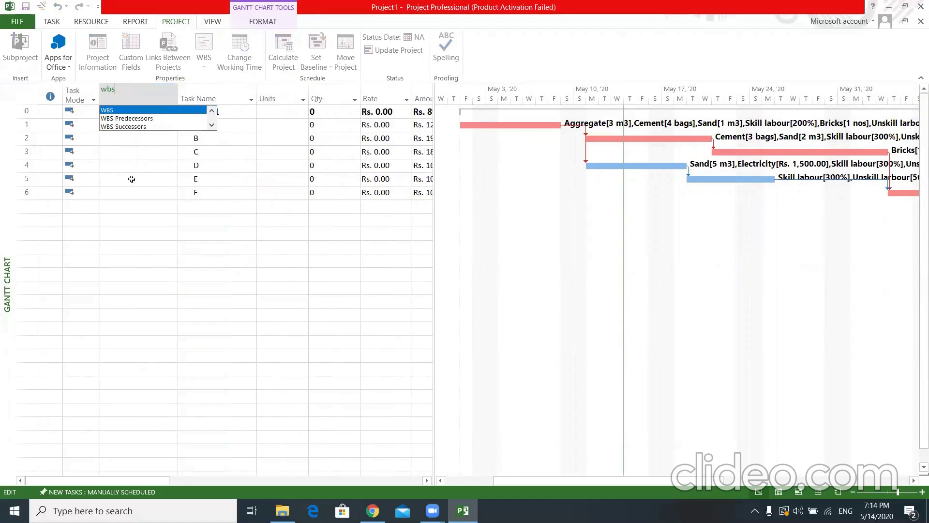
left_click(120, 111)
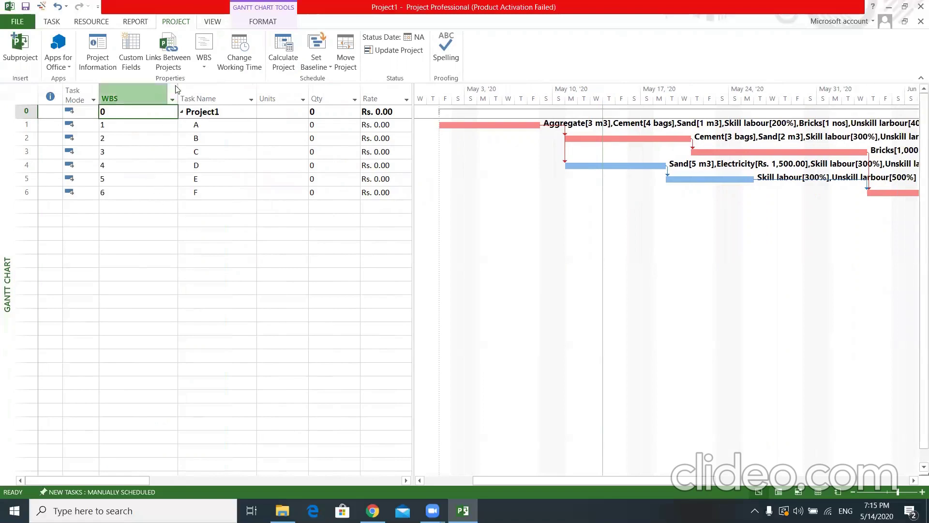
left_click_drag(178, 85, 131, 85)
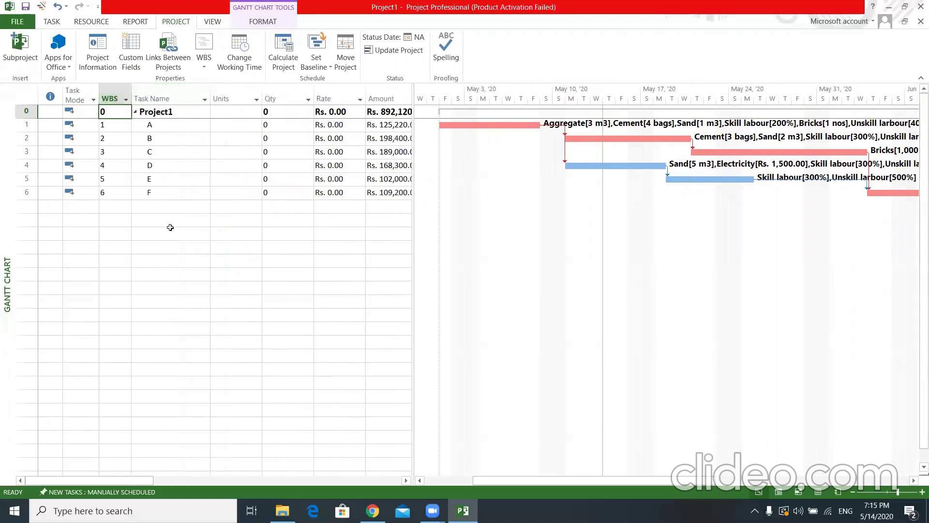
left_click(171, 230)
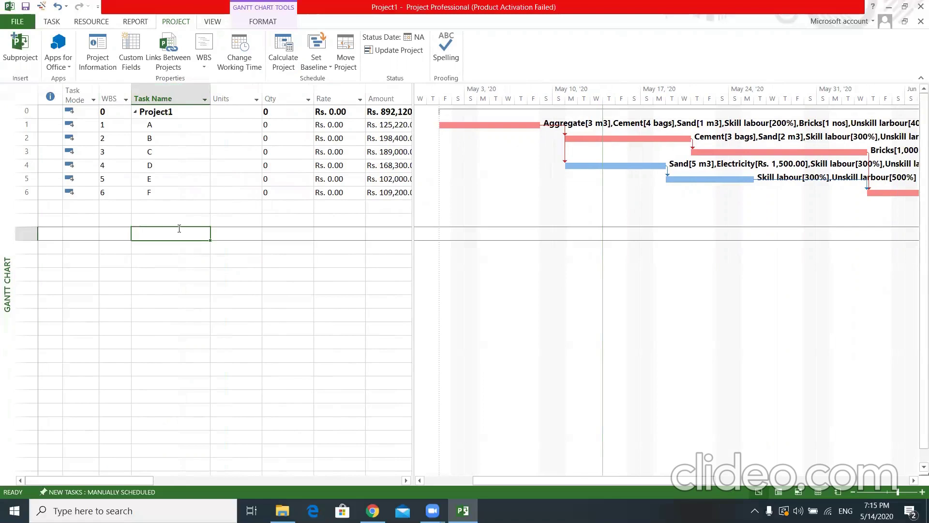
Insert a new task named Foundation work above task A
right_click(22, 128)
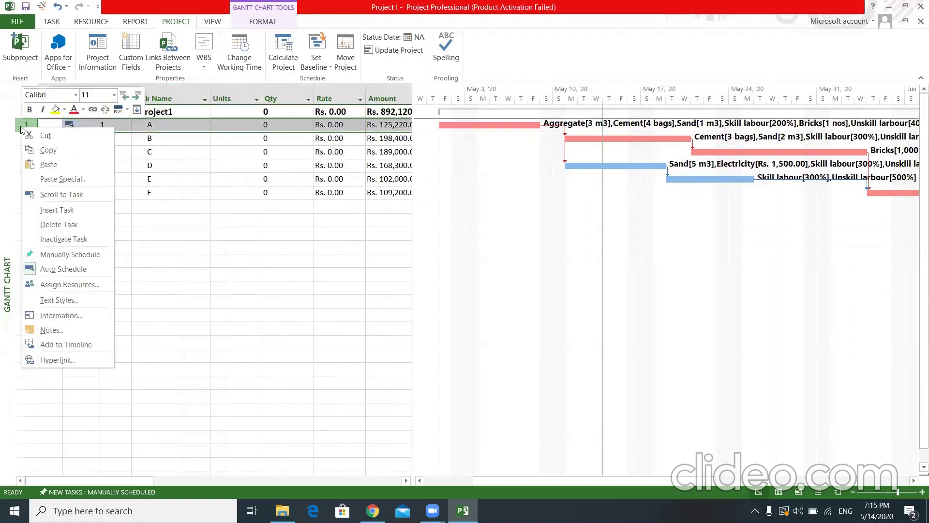
left_click(69, 212)
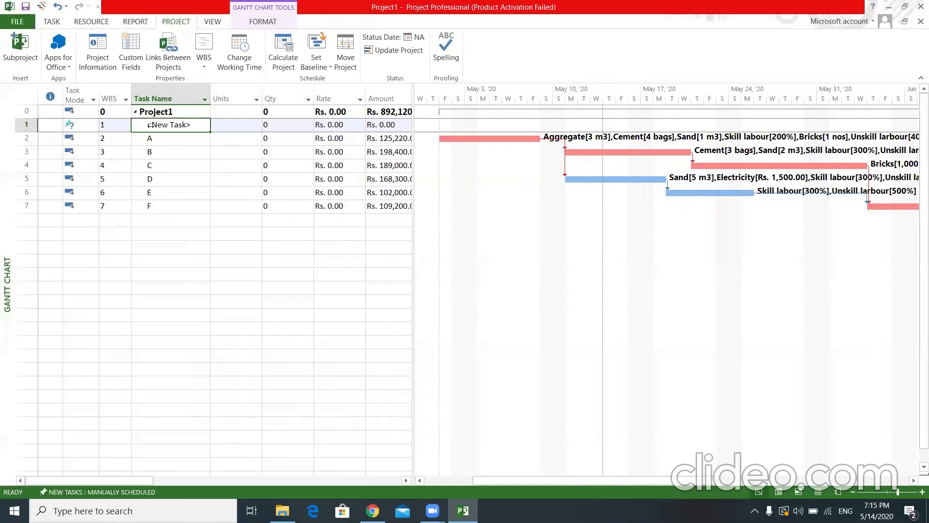
type("Foundation work")
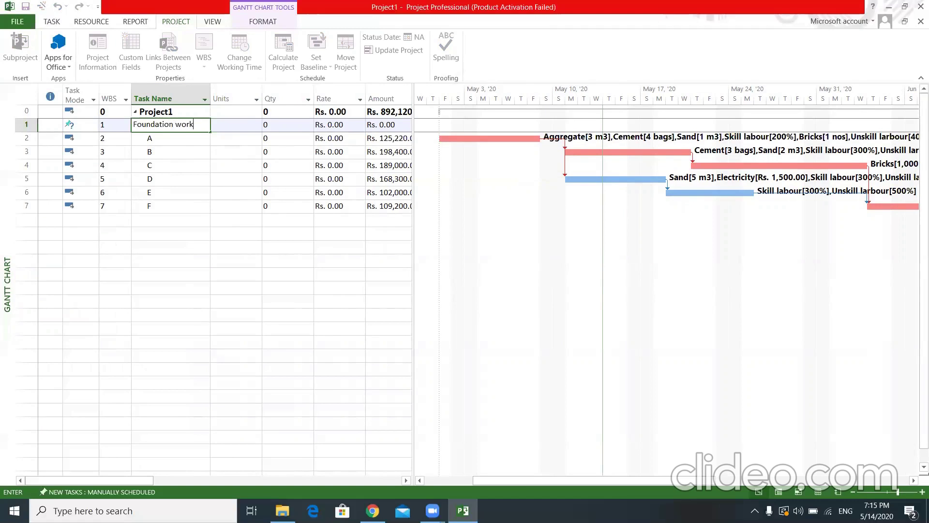
key("Return")
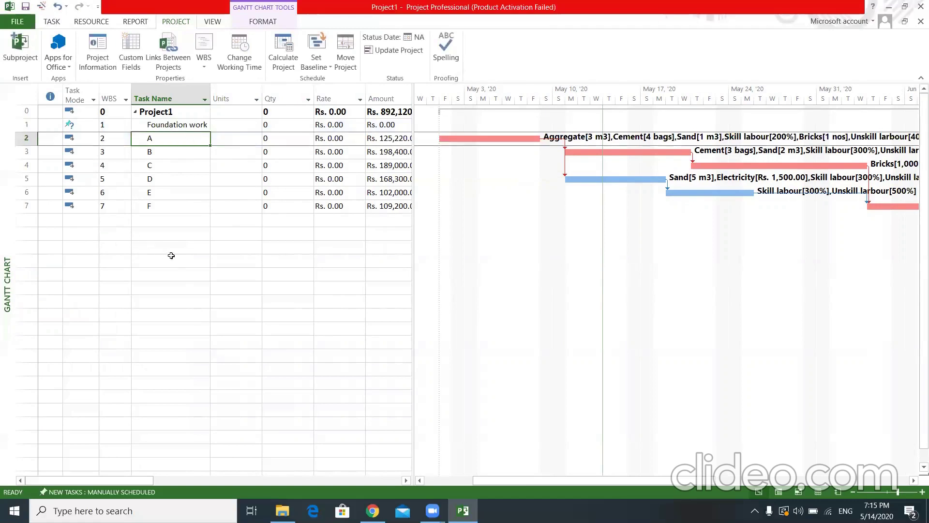
left_click(165, 261)
Insert a new task named Super structure above task D
right_click(27, 178)
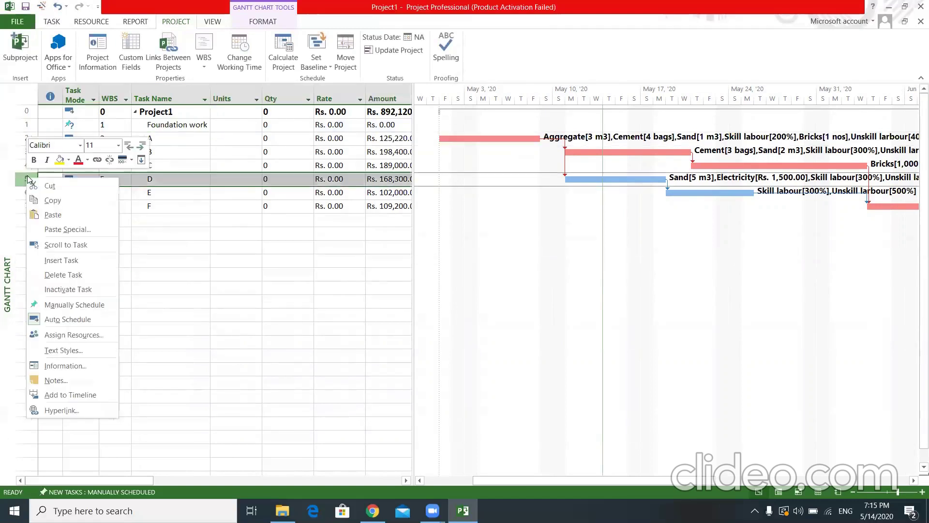
left_click(70, 261)
left_click(155, 179)
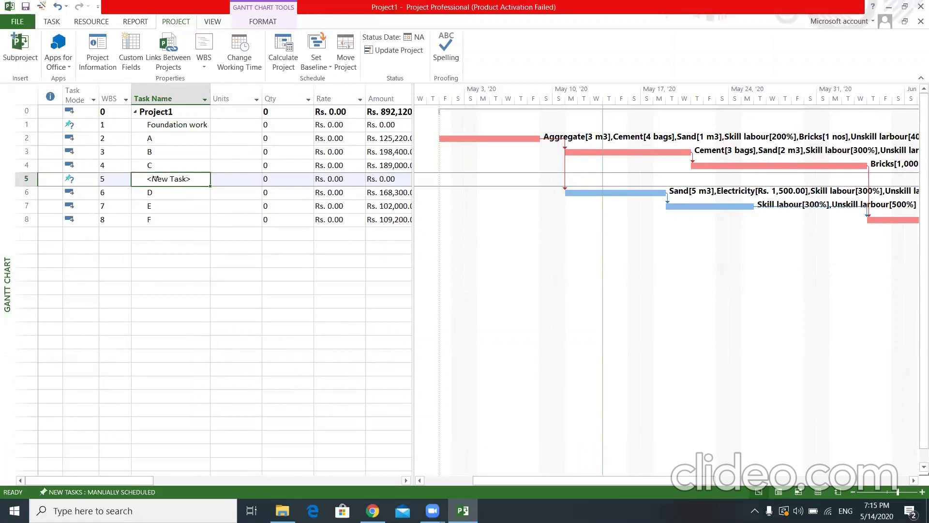
type("Superstructure")
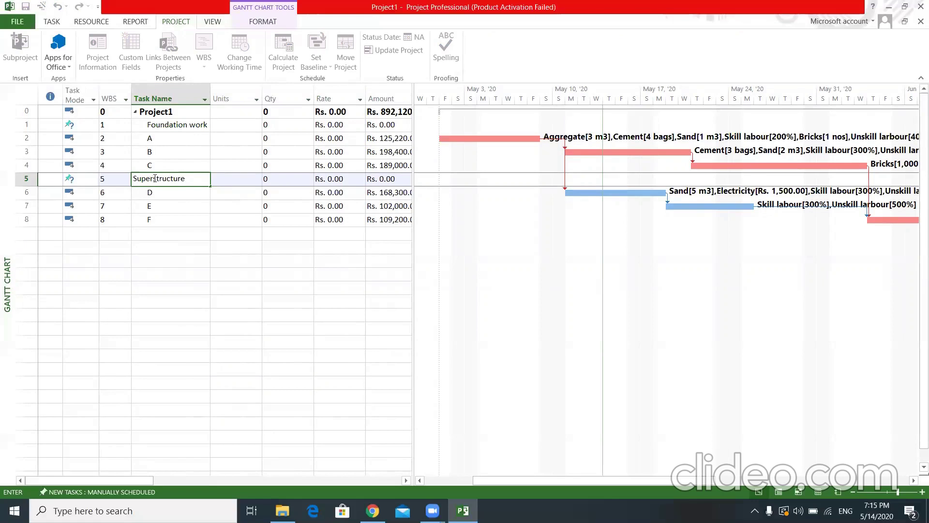
left_click(163, 287)
Indent tasks A to C under Foundation work and tasks D to F under Super structure
left_click_drag(158, 138, 157, 165)
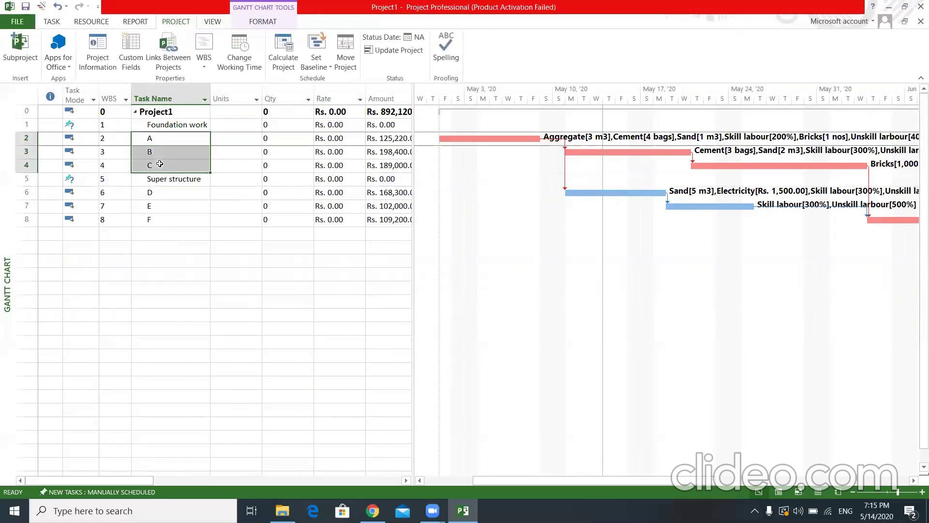
left_click(52, 22)
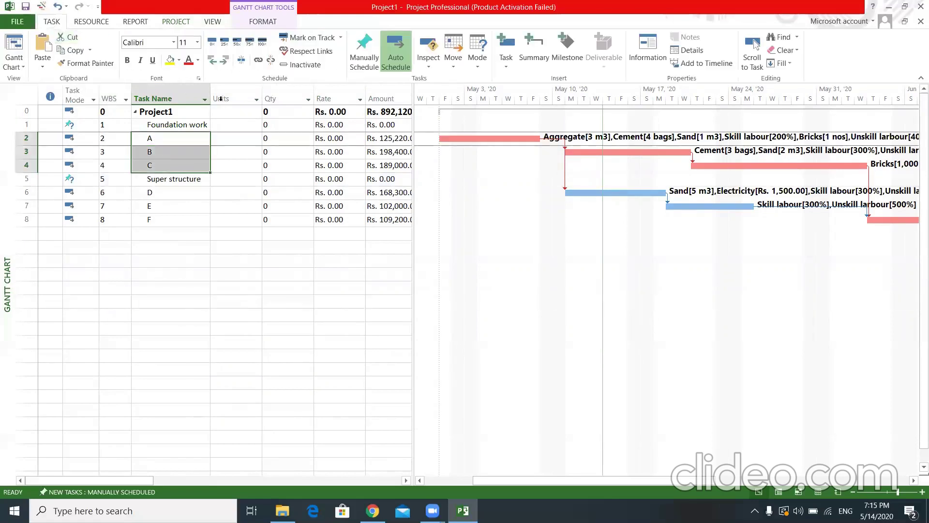
key("alt+shift+Right")
left_click_drag(169, 194, 168, 213)
left_click(225, 60)
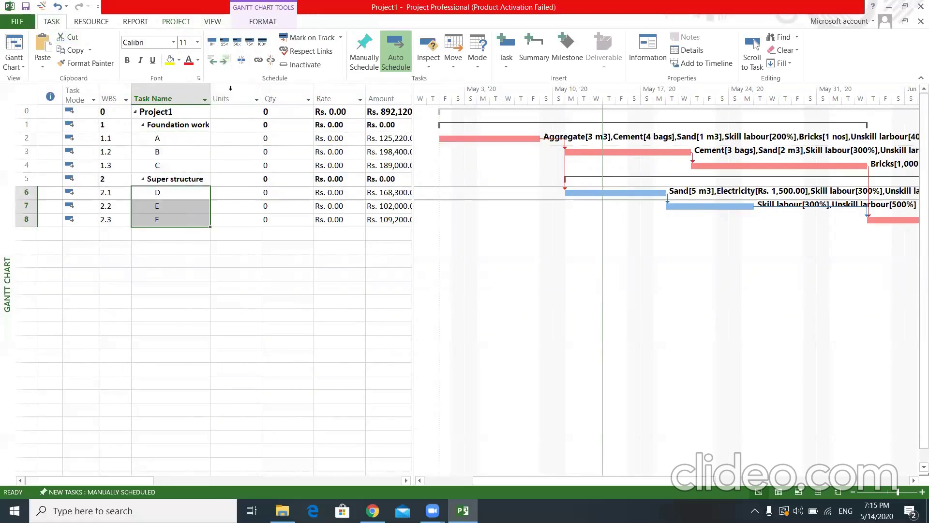
left_click(173, 285)
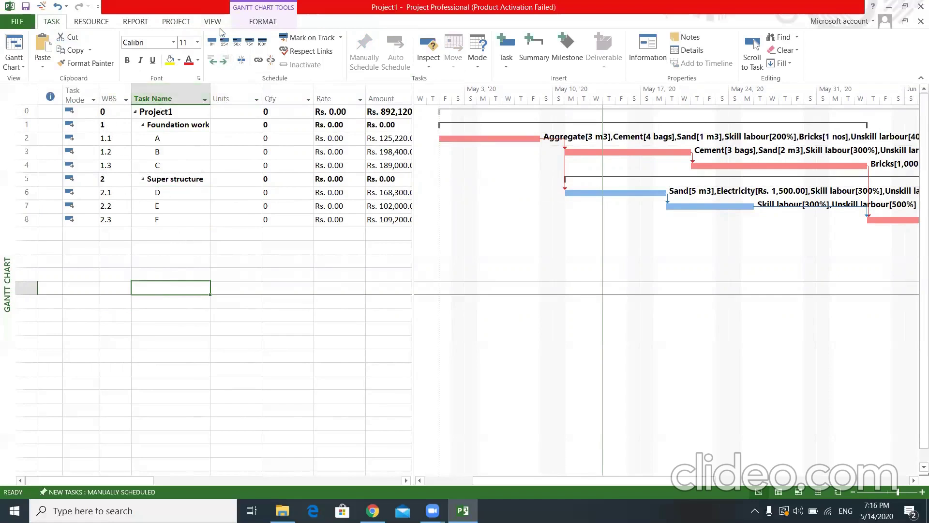
Show outline numbers in front of the task names and widen the Task Name column to fit them
left_click(252, 24)
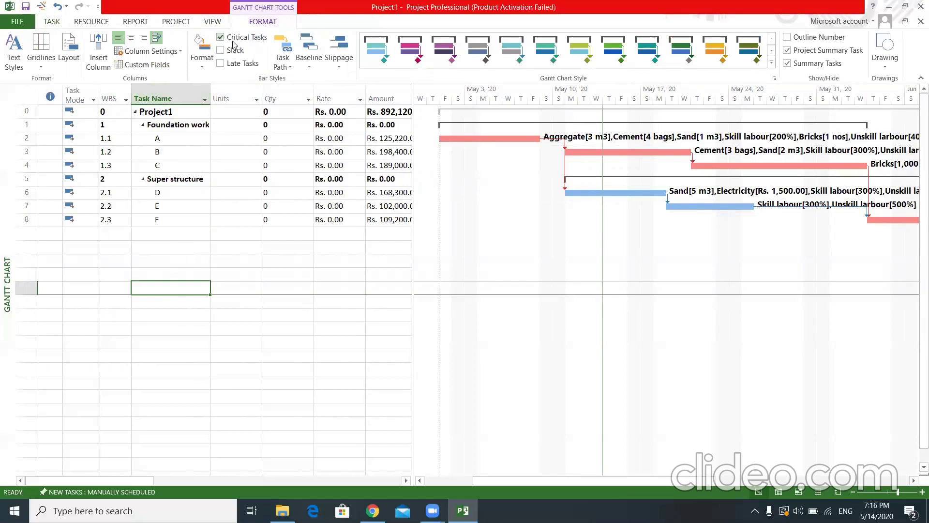
left_click(787, 37)
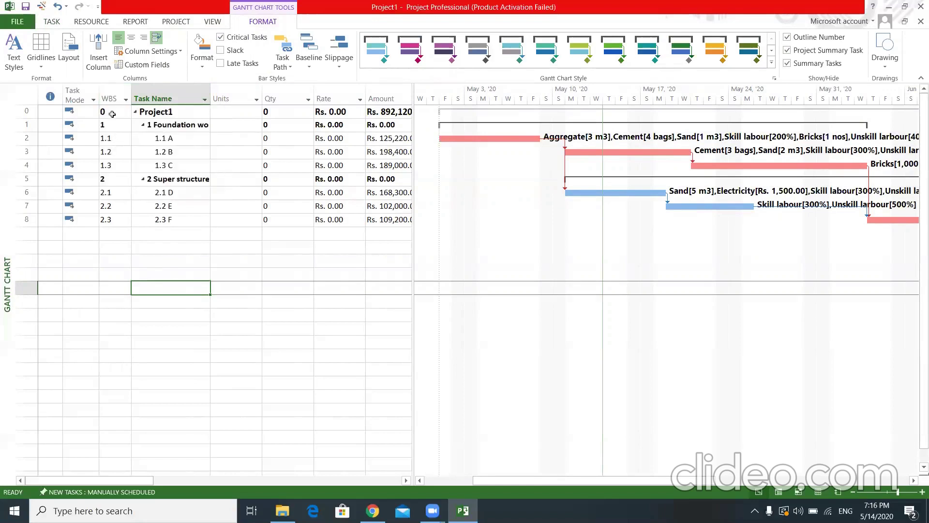
left_click(186, 317)
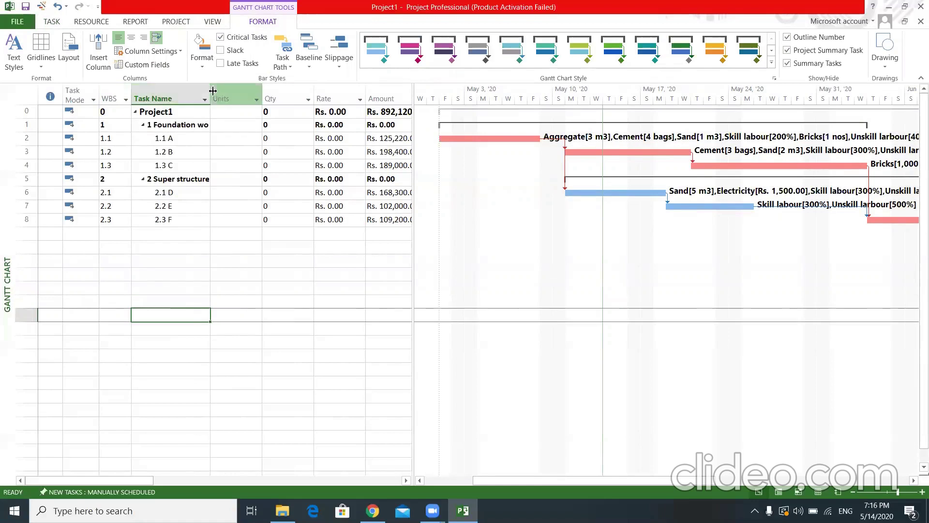
left_click_drag(211, 93, 226, 94)
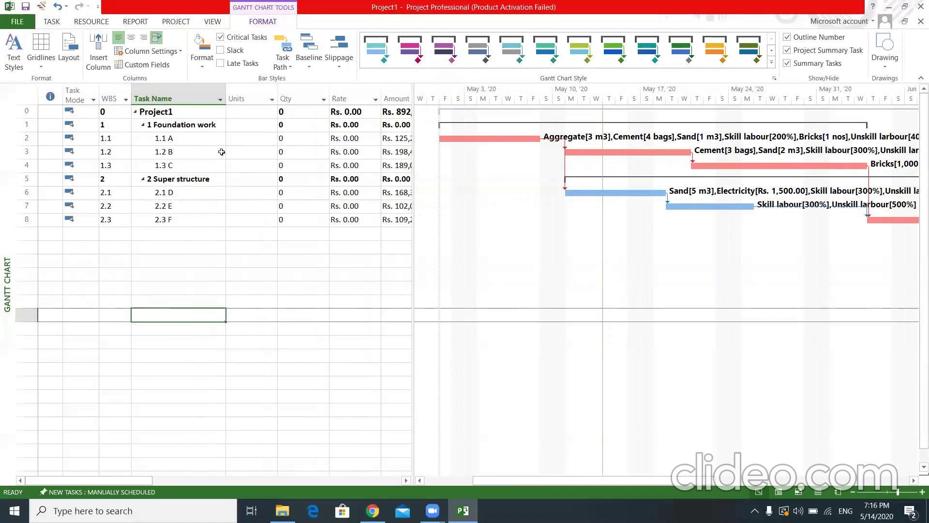
Fill in the Units for the Foundation work tasks: m3 for A, m3 for B and Kg for C
left_click(246, 142)
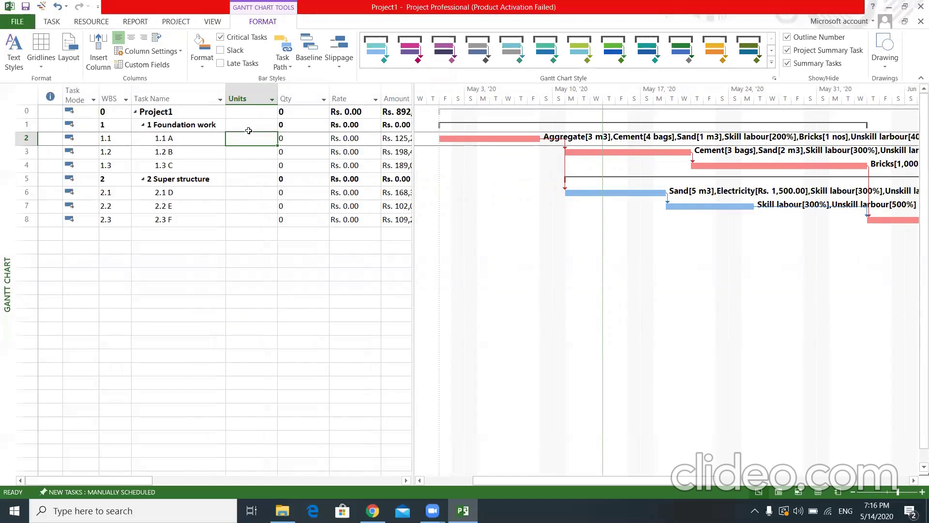
type("m3")
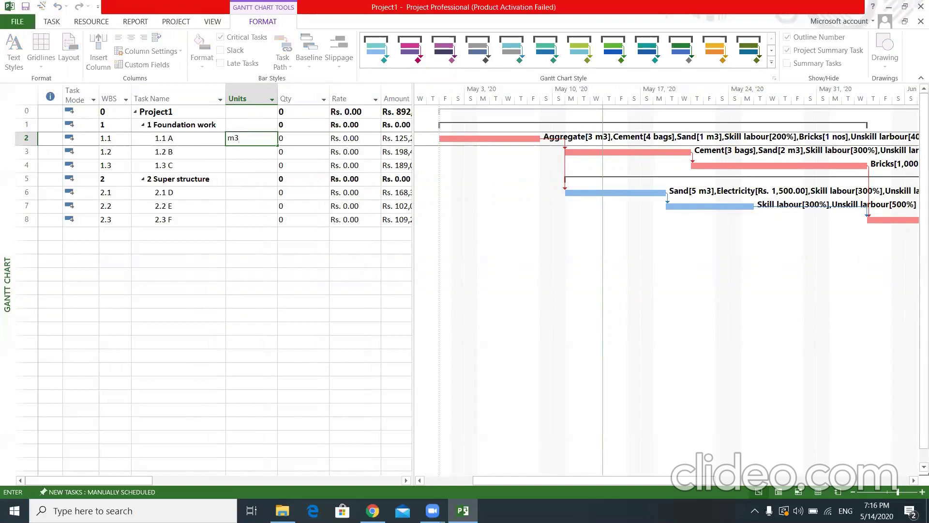
key("Return")
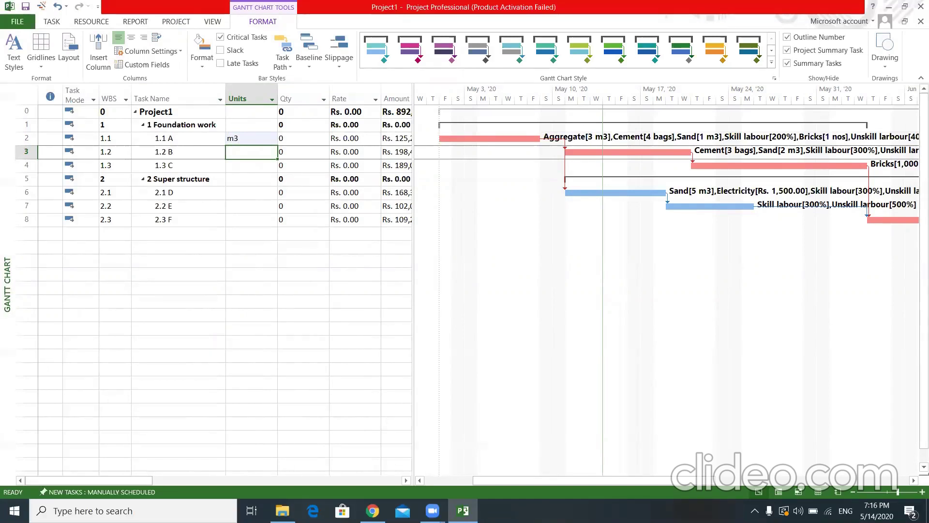
type("m3")
key("Return")
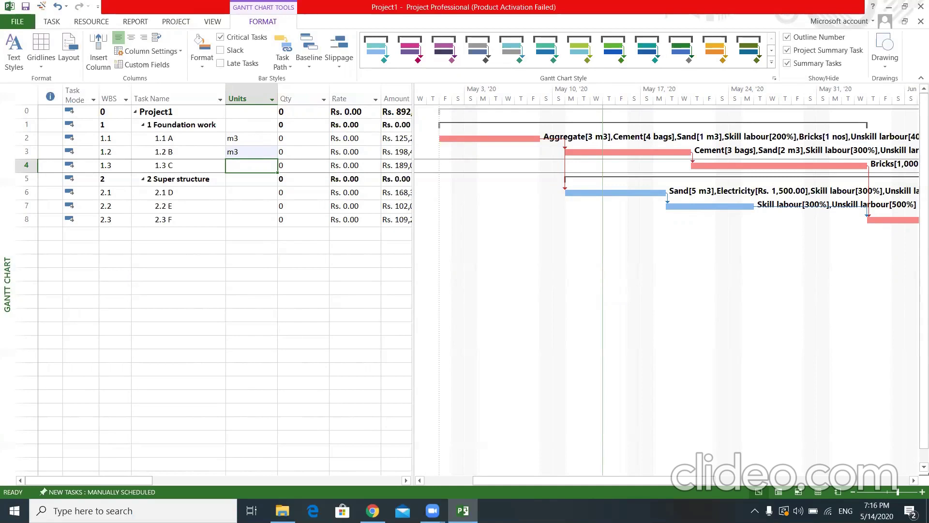
type("Kg")
key("Return")
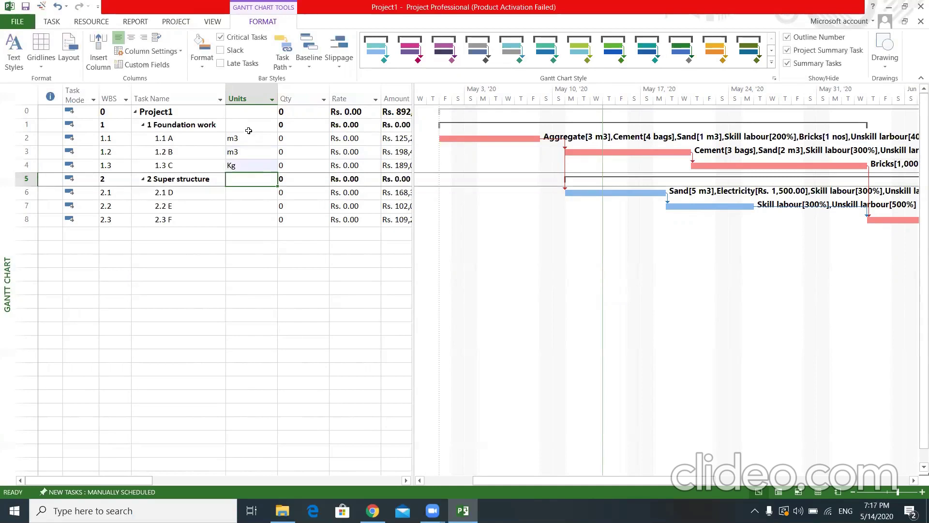
Fill in the Units for the Super structure tasks: m3 for D, m2 for E and Nos for F
left_click(249, 194)
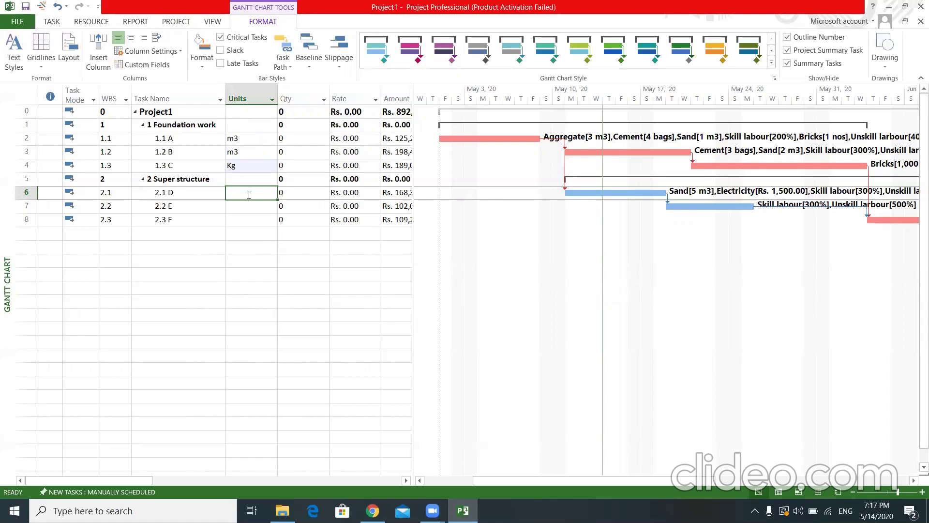
type("m3")
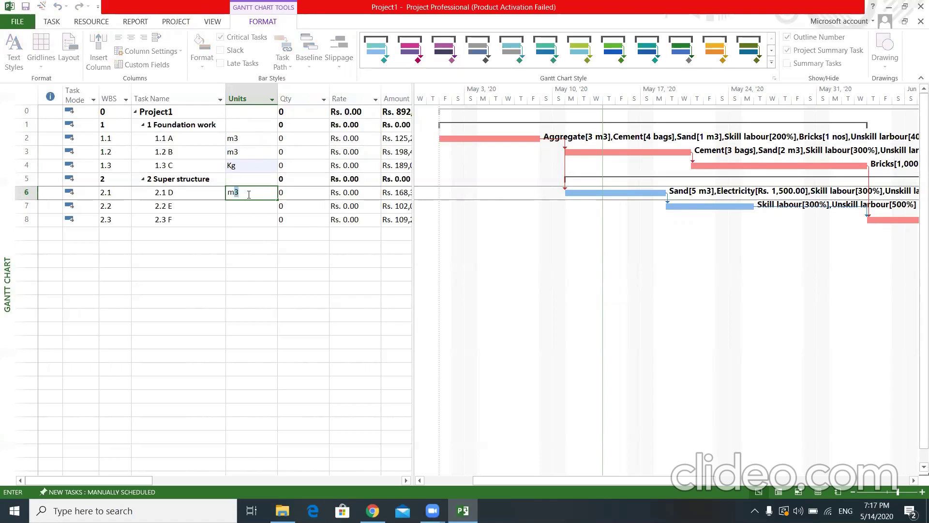
key("Return")
type("m")
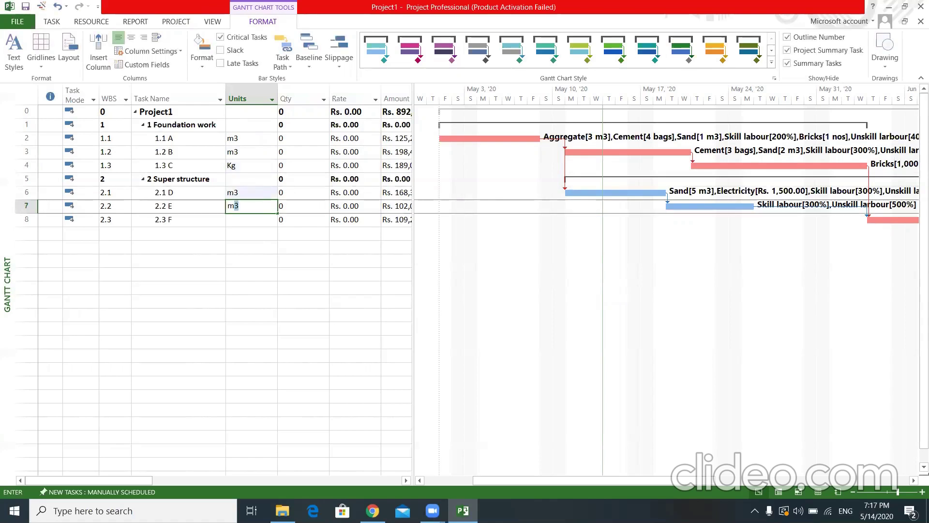
type("2")
key("Return")
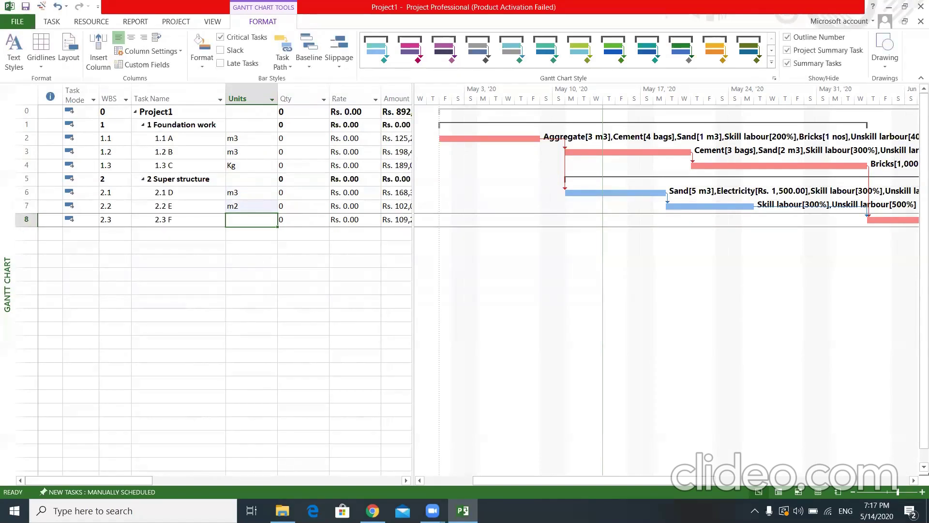
type("L")
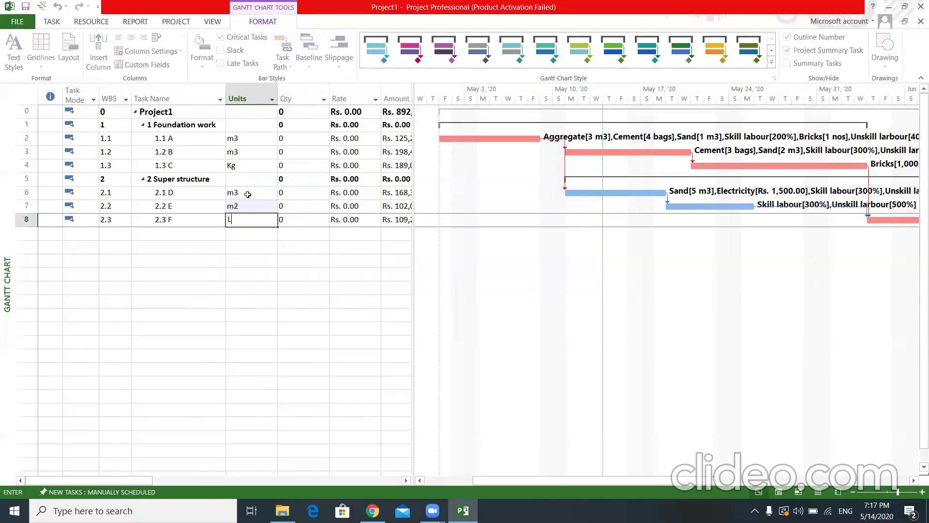
key("BackSpace")
key("Return")
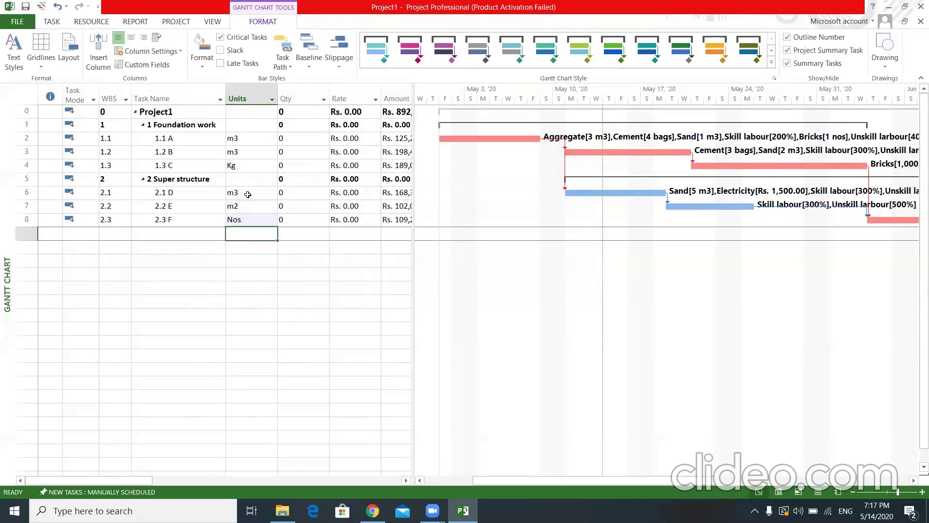
left_click(347, 315)
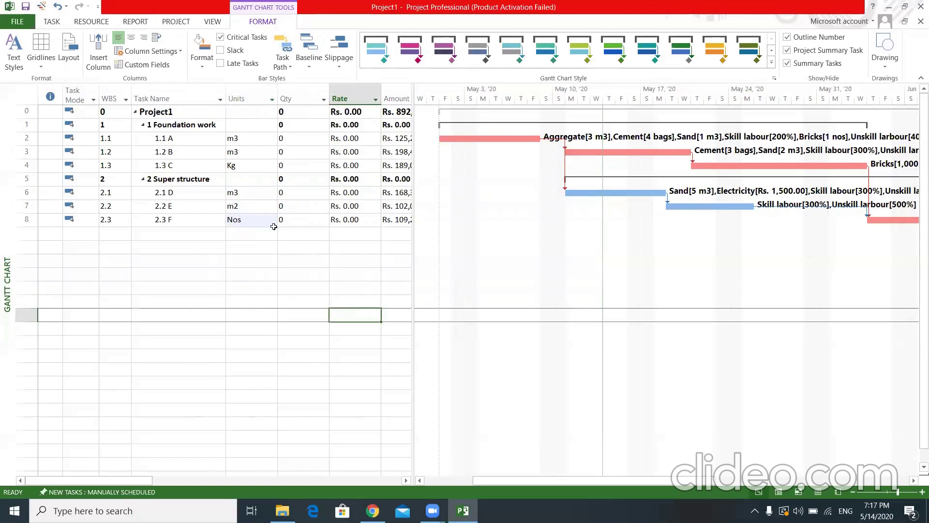
Enter the Qty values for the Foundation work tasks: 12 for A, 8 for B and 5 for C
left_click(291, 137)
type("12")
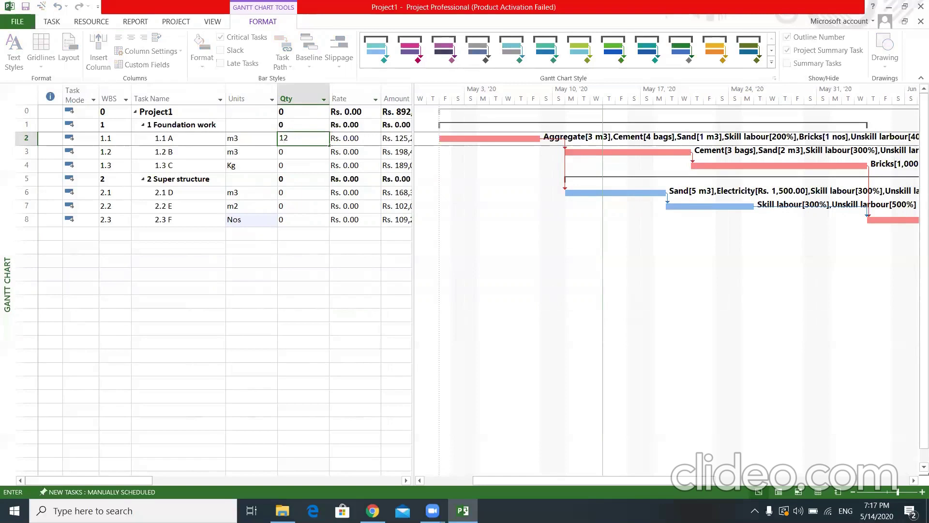
key("Return")
type("8")
key("Return")
type("5")
key("Return")
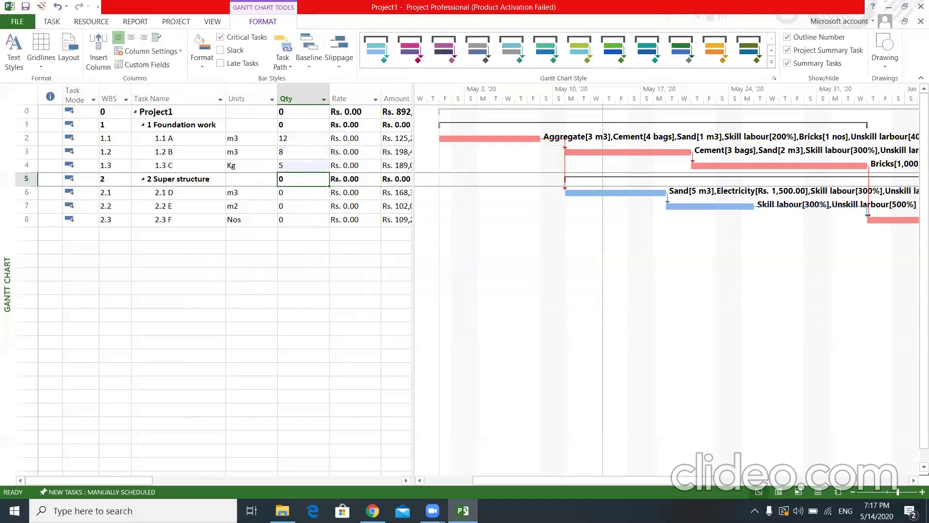
Enter the Qty values for the Super structure tasks: 6 for D, 8 for E and 10 for F
key("Return")
type("6")
key("Return")
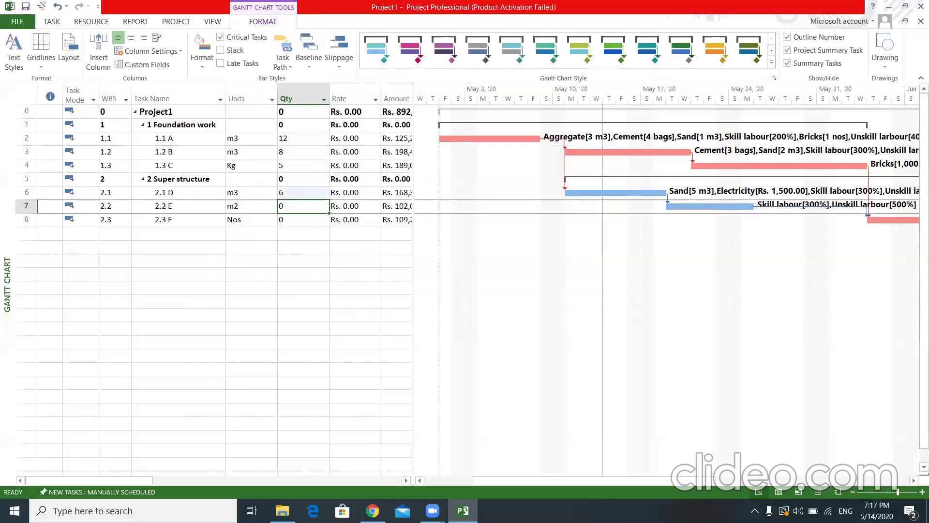
type("8")
key("Return")
type("10")
key("Return")
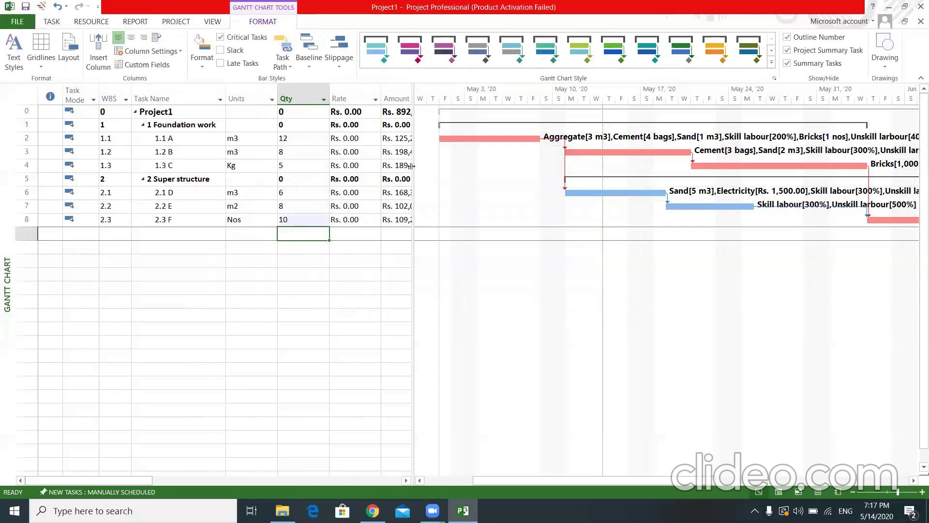
Enlarge the table area to show the full Amount column and narrow the Units column
left_click_drag(415, 170, 447, 169)
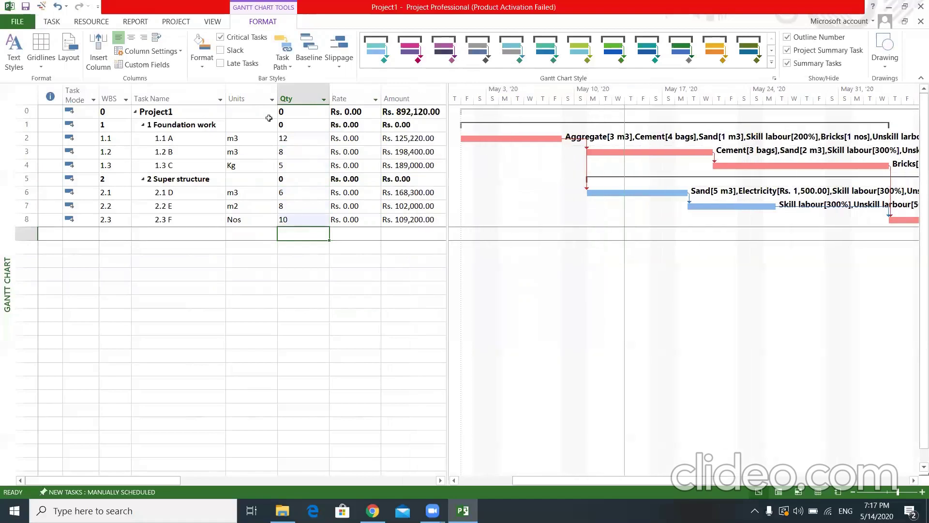
left_click_drag(276, 93, 254, 94)
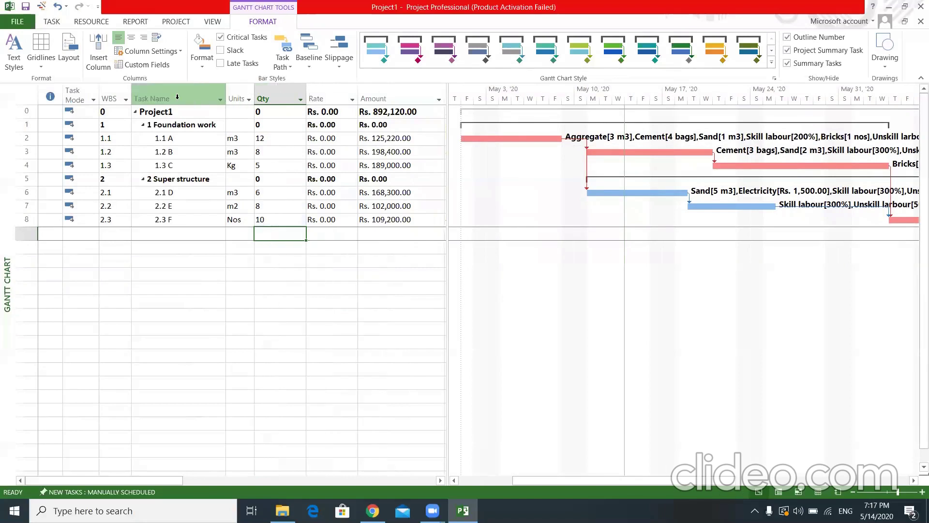
Retitle the Task Name column as Description
left_click(155, 96)
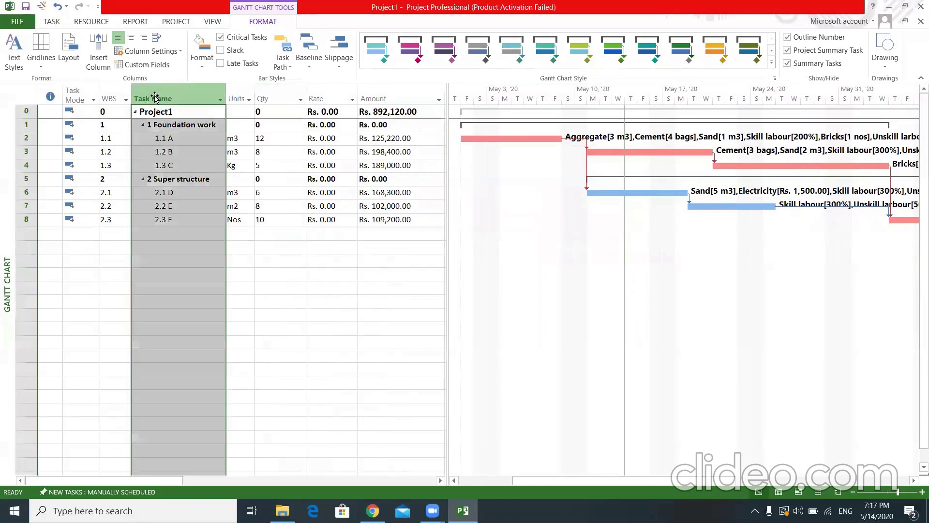
left_click(155, 96)
type("Des")
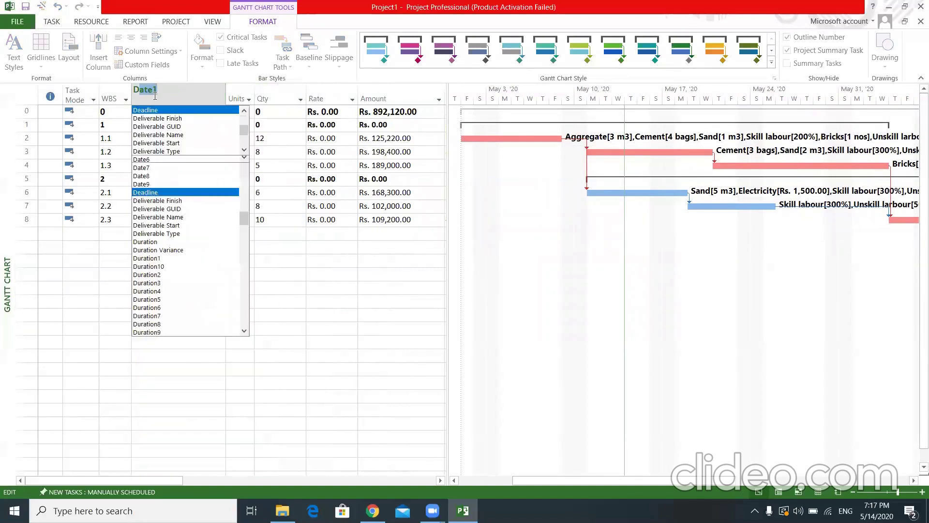
type("cript")
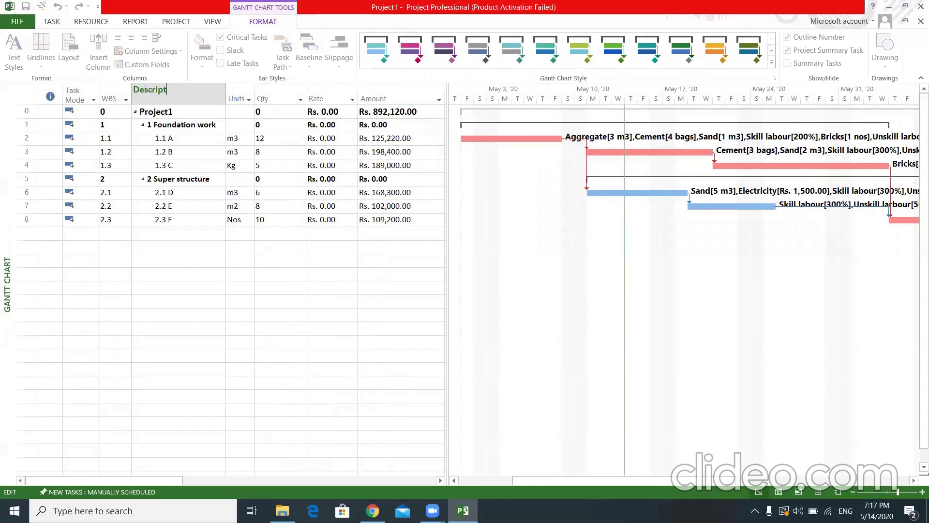
type("ion")
left_click(192, 274)
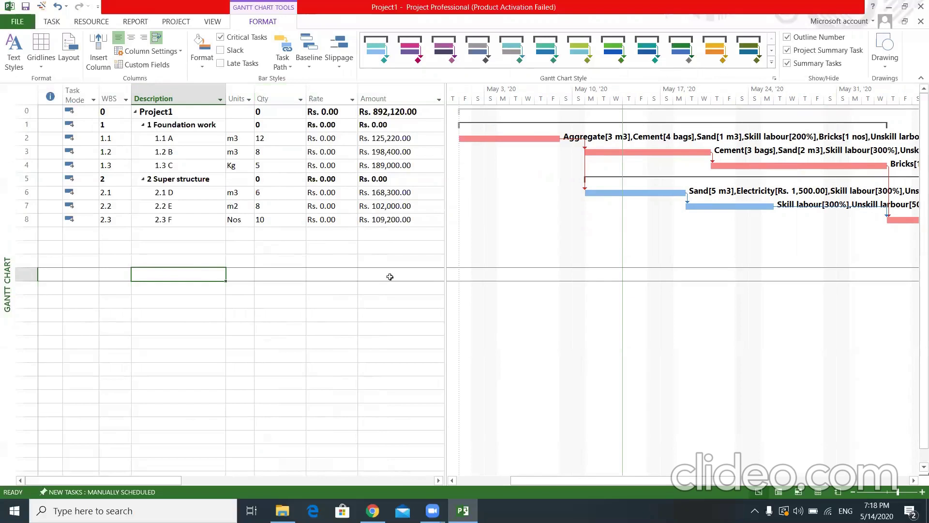
Begin a formula for the Rate custom field with the Baseline Cost field
right_click(323, 100)
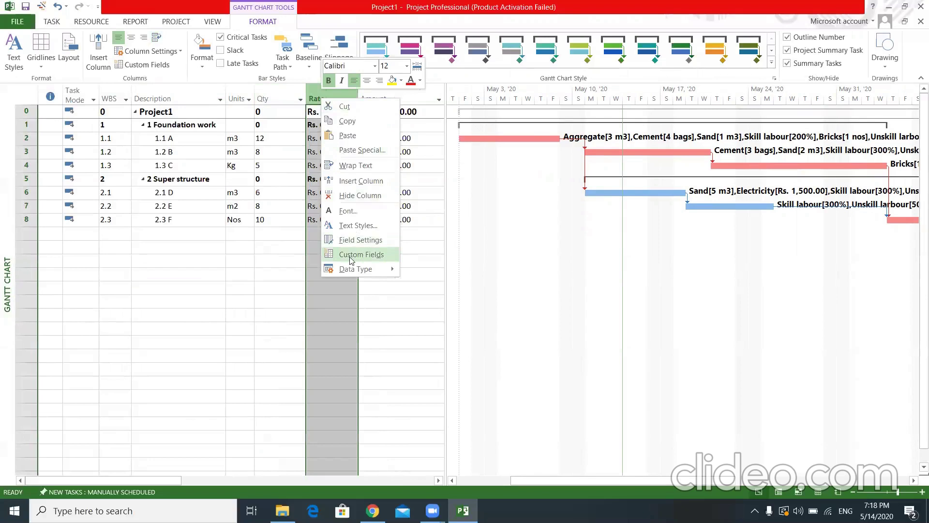
left_click(352, 254)
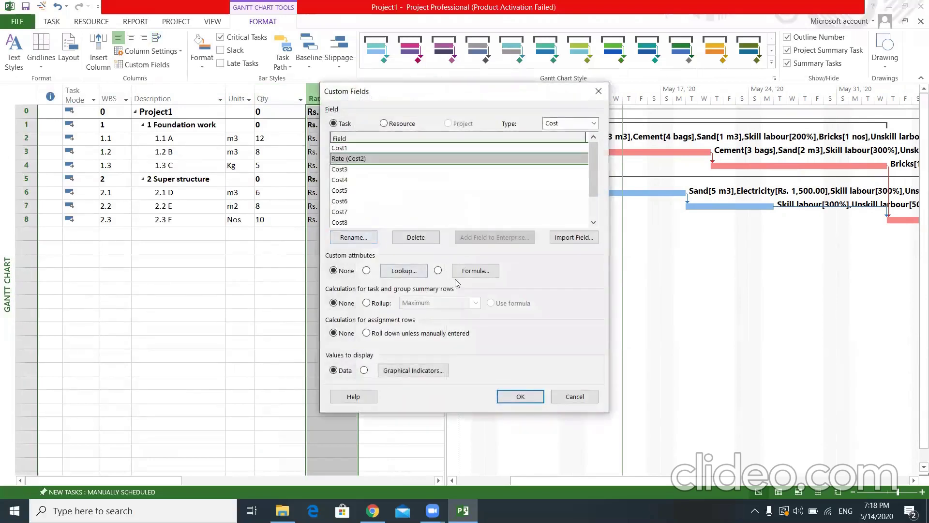
left_click(466, 272)
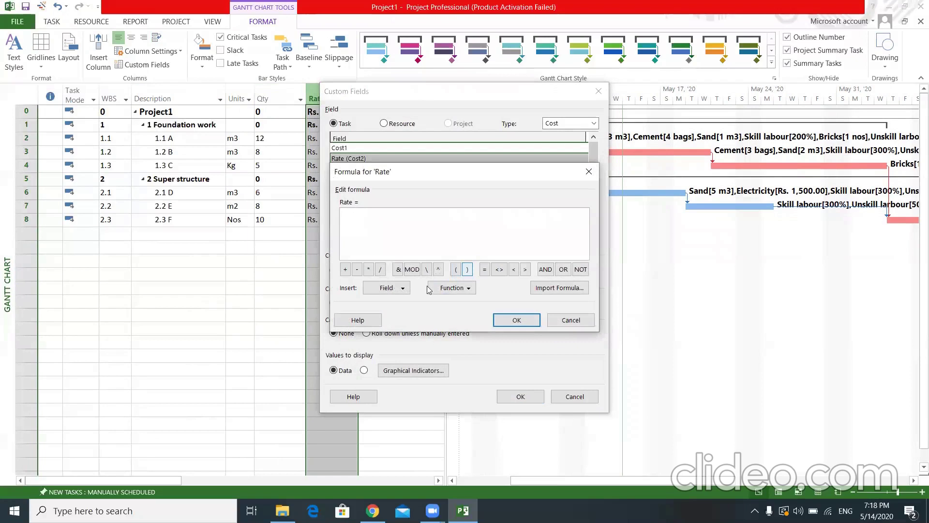
left_click(402, 289)
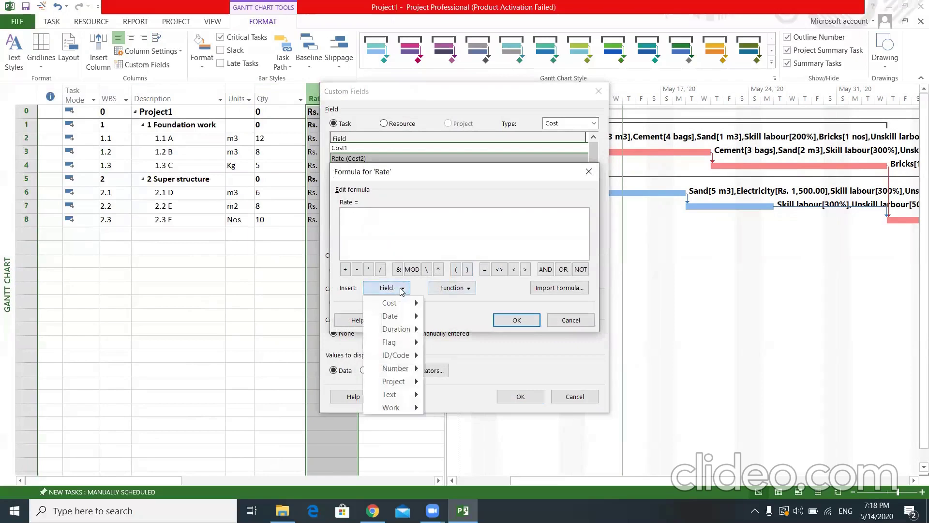
mouse_move(407, 303)
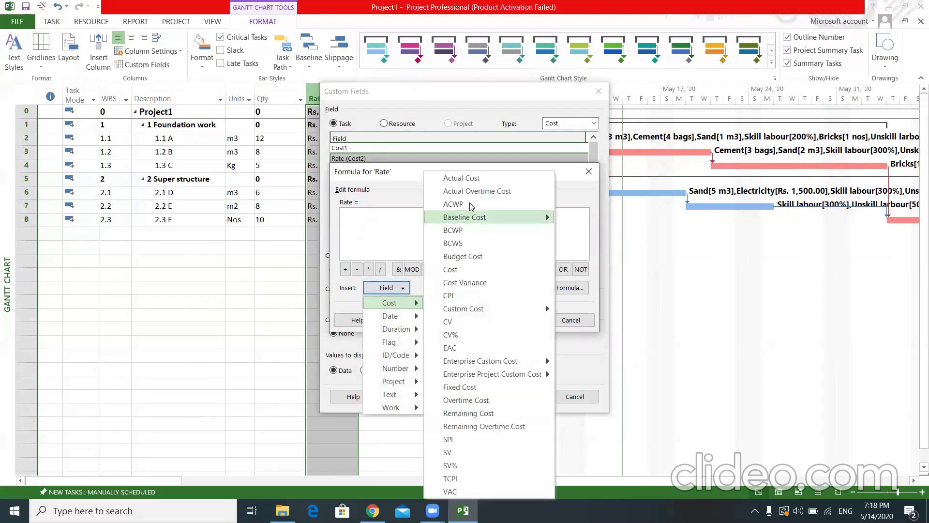
mouse_move(482, 219)
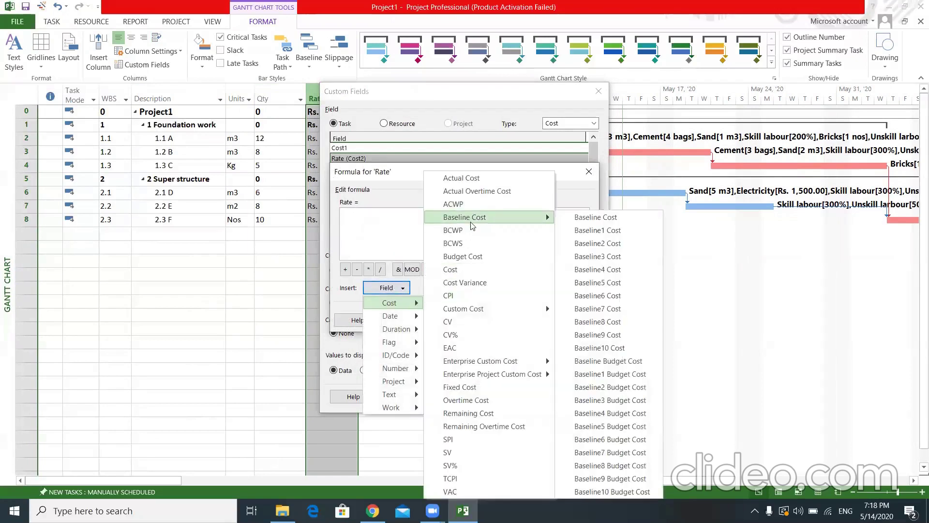
left_click(599, 220)
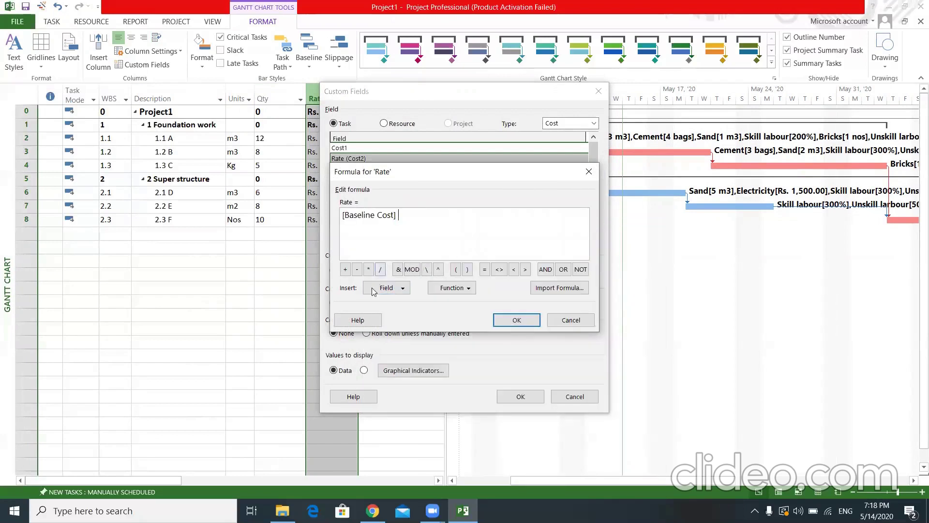
Complete the Rate formula as [Baseline Cost] / [Qty] and apply it, accepting replacement of the existing Rate data
left_click(380, 269)
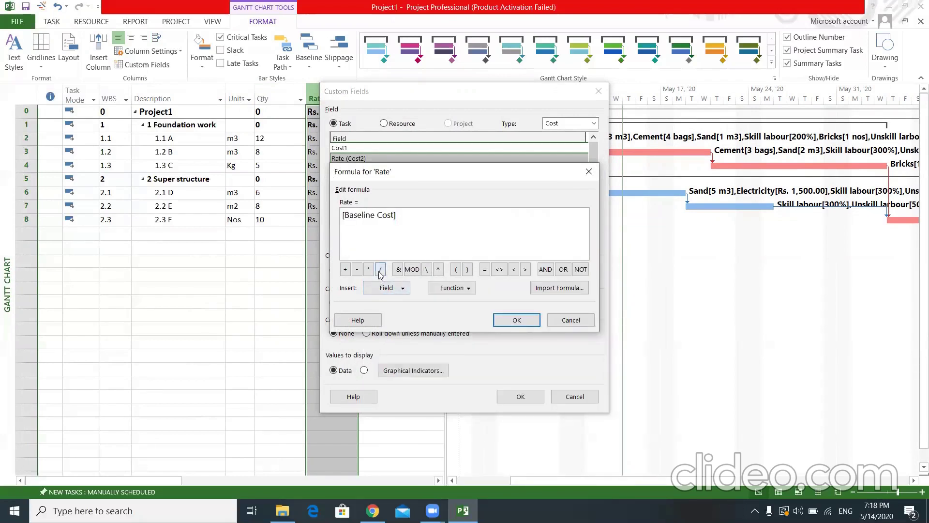
left_click(402, 288)
mouse_move(401, 369)
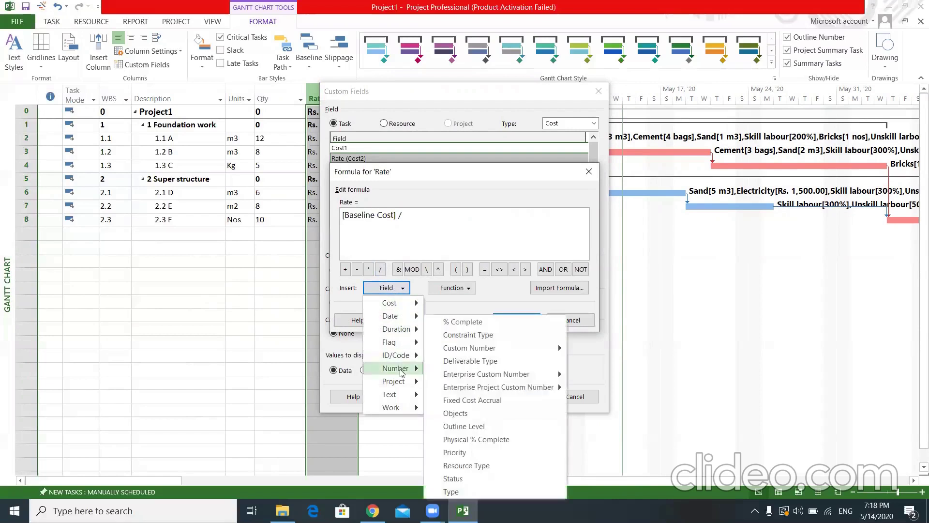
mouse_move(452, 348)
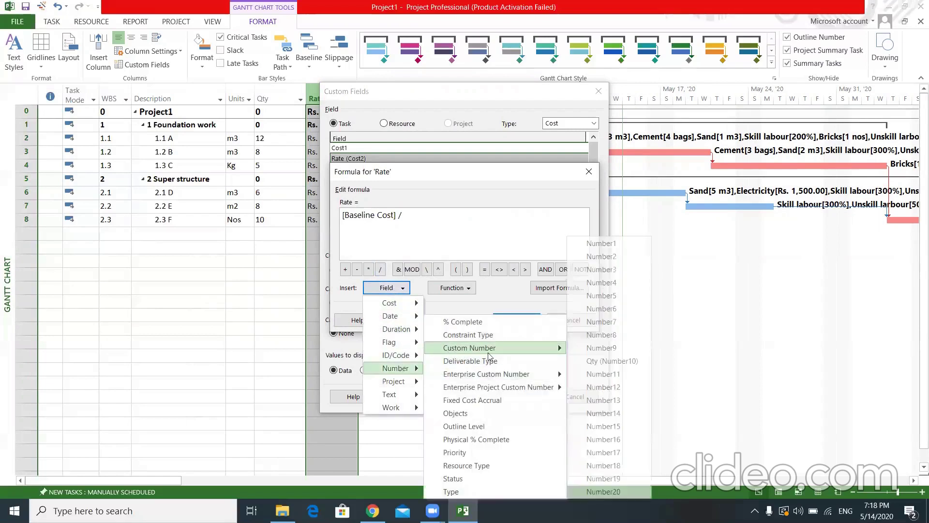
left_click(600, 361)
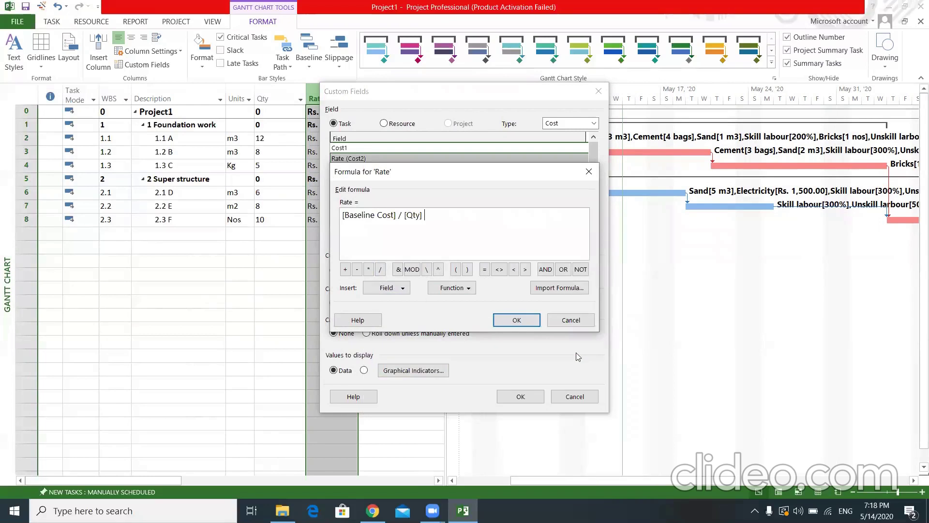
left_click(517, 321)
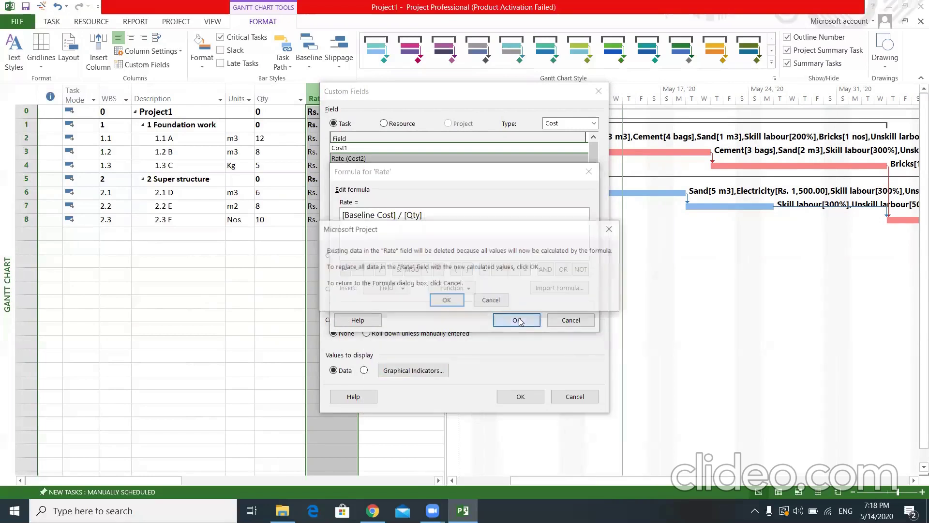
left_click(455, 302)
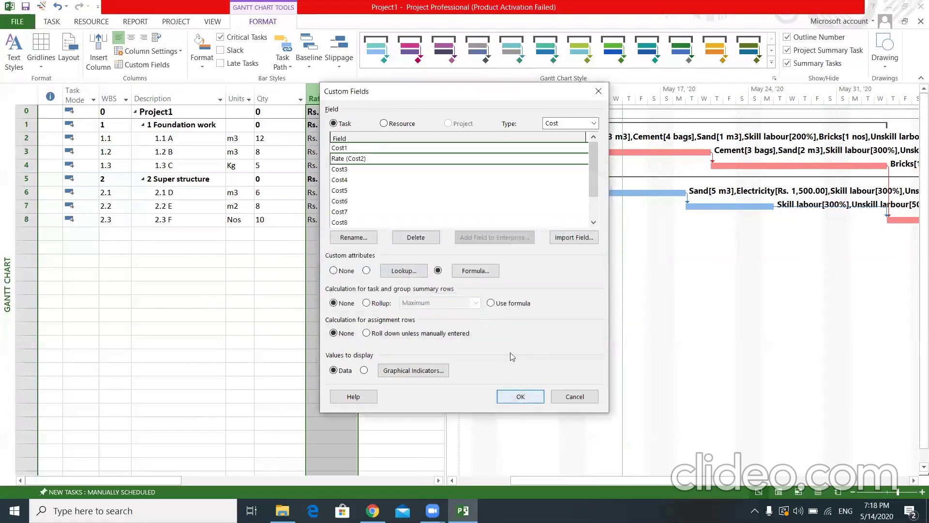
left_click(525, 397)
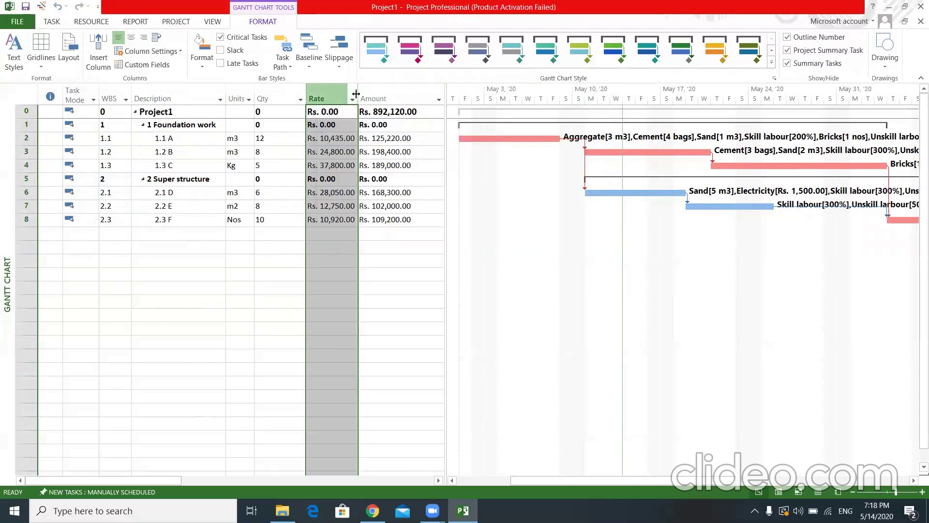
Widen the Rate column along with the table area, and align the Rate data to the right
left_click_drag(358, 99, 370, 100)
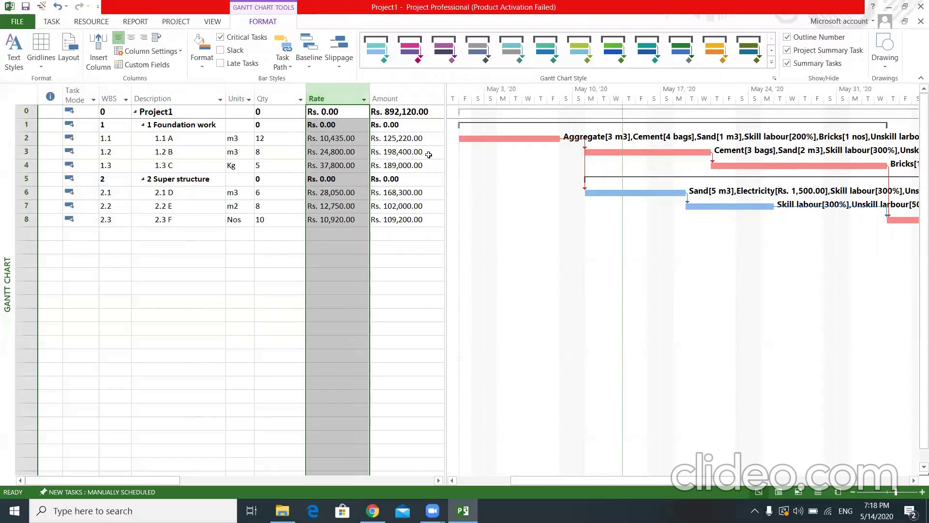
left_click_drag(444, 153, 484, 153)
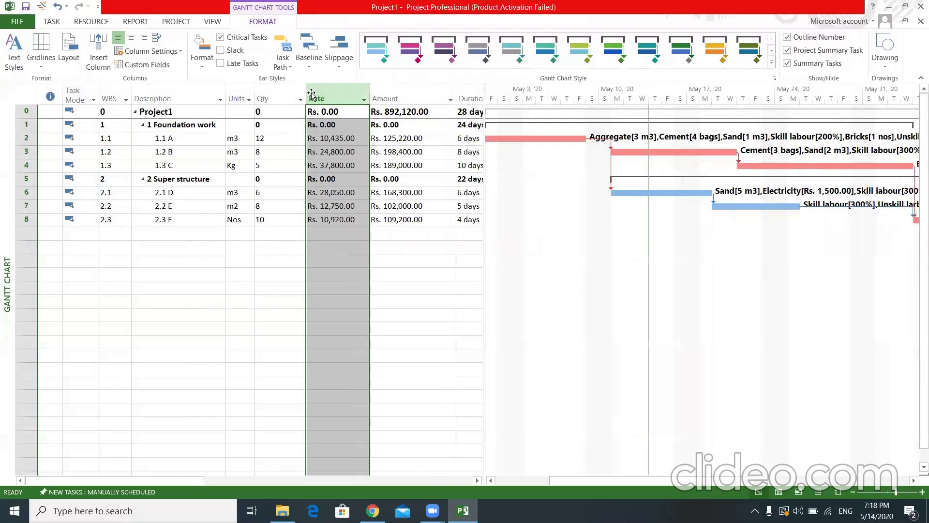
right_click(327, 92)
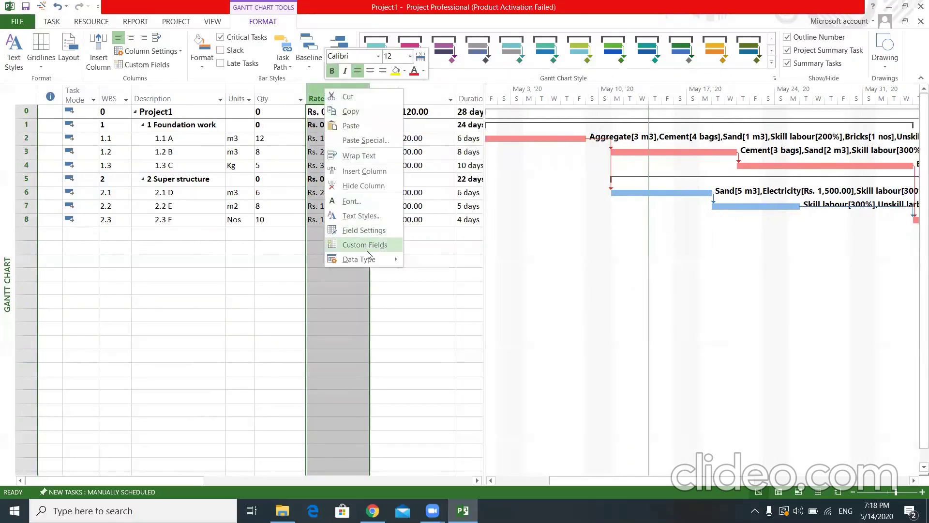
mouse_move(368, 261)
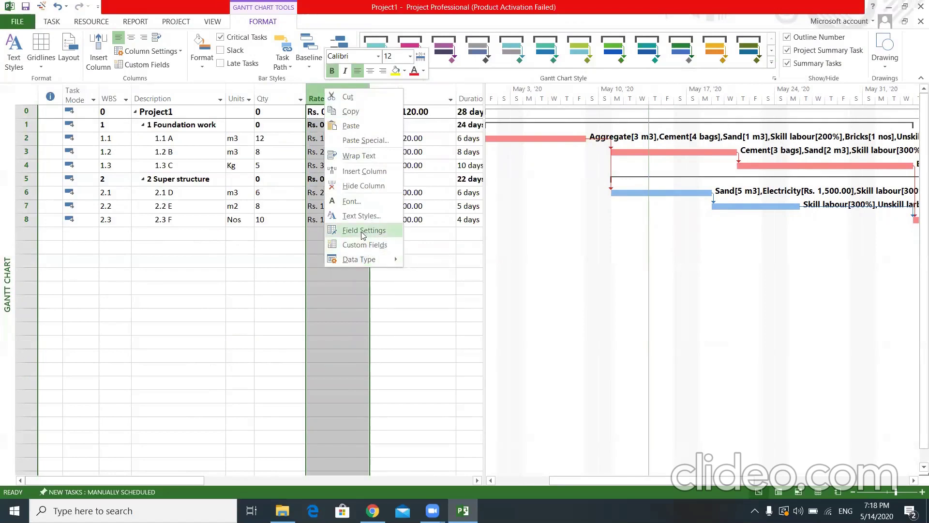
left_click(362, 236)
left_click(420, 262)
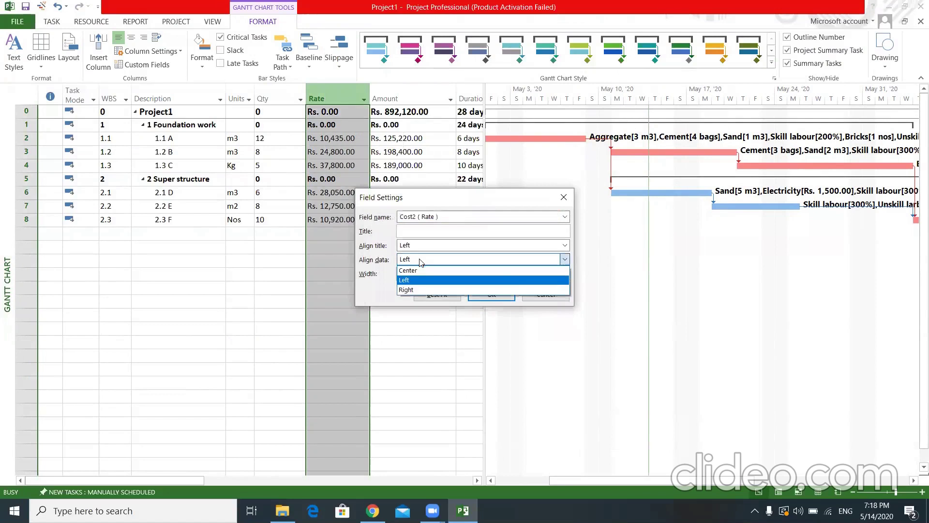
left_click(428, 290)
left_click(492, 294)
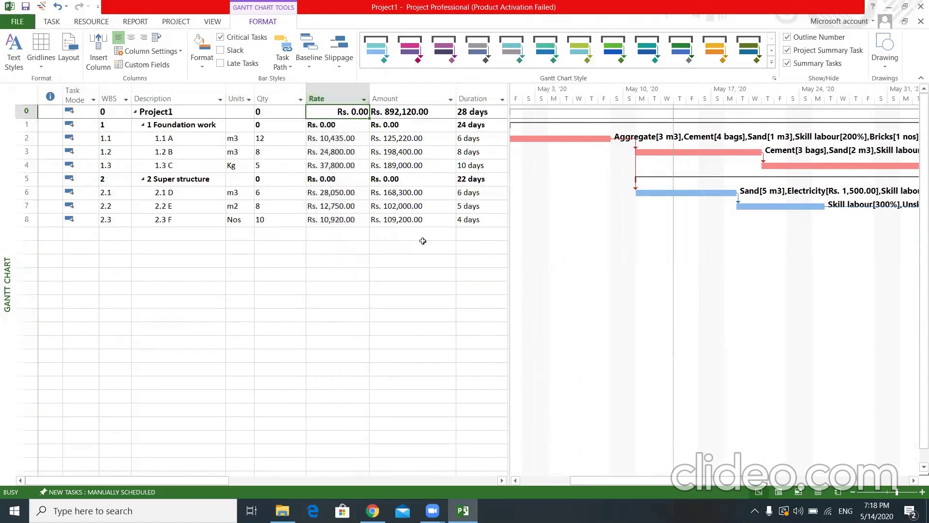
Align the Amount column's data to the right and narrow the Qty column
left_click(409, 206)
right_click(409, 206)
left_click(395, 97)
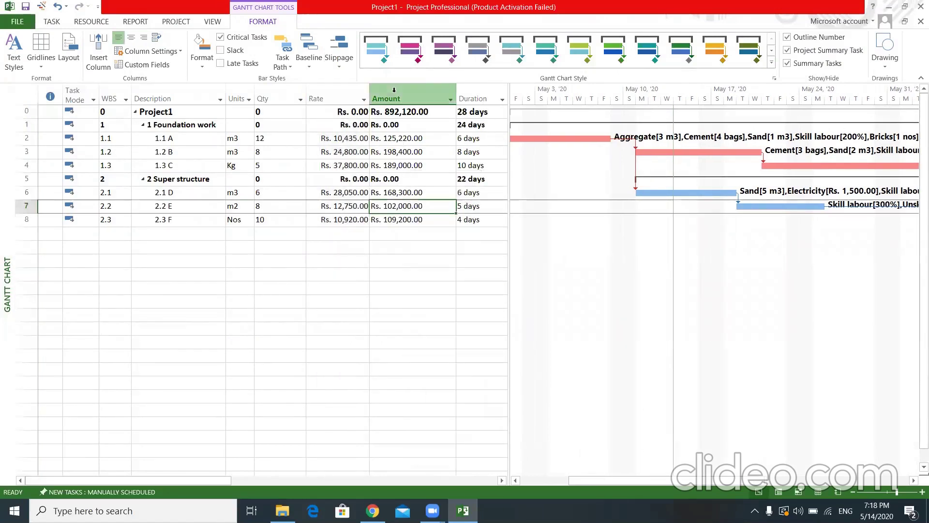
right_click(396, 96)
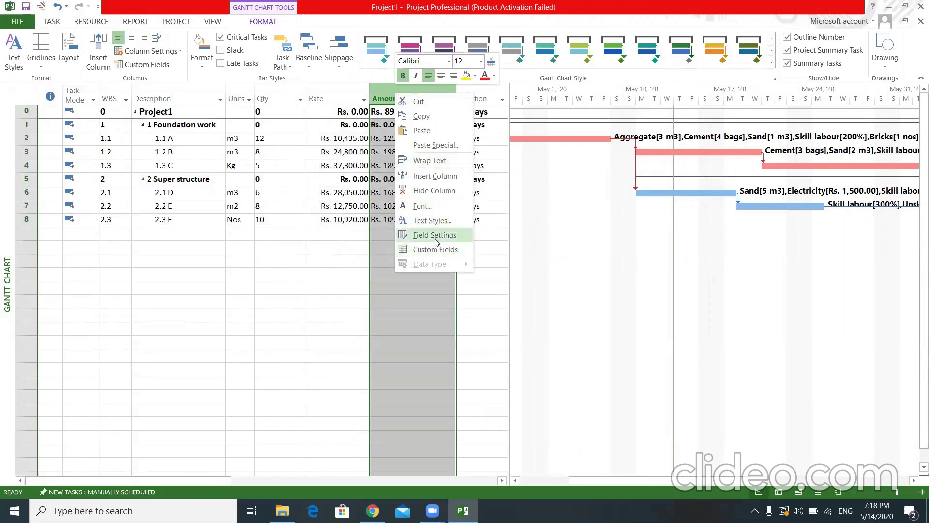
left_click(435, 236)
left_click(444, 261)
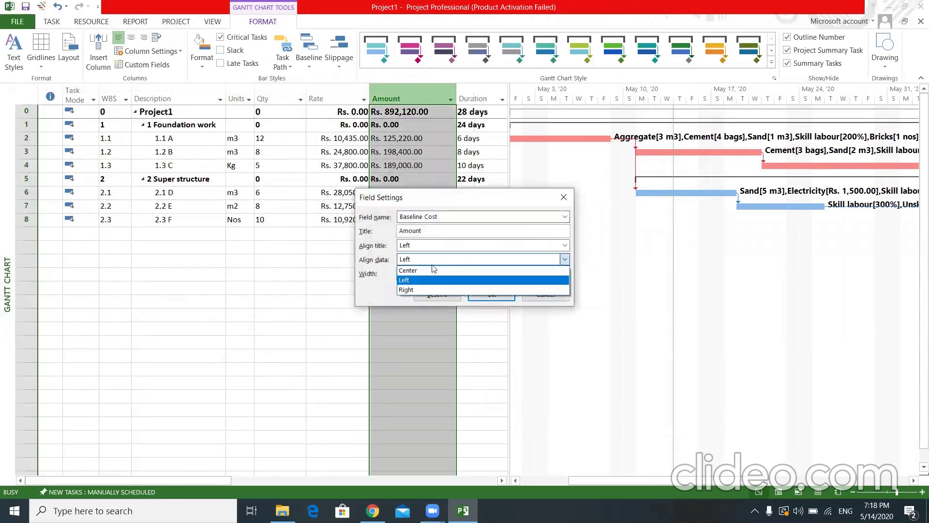
left_click(425, 290)
left_click(484, 294)
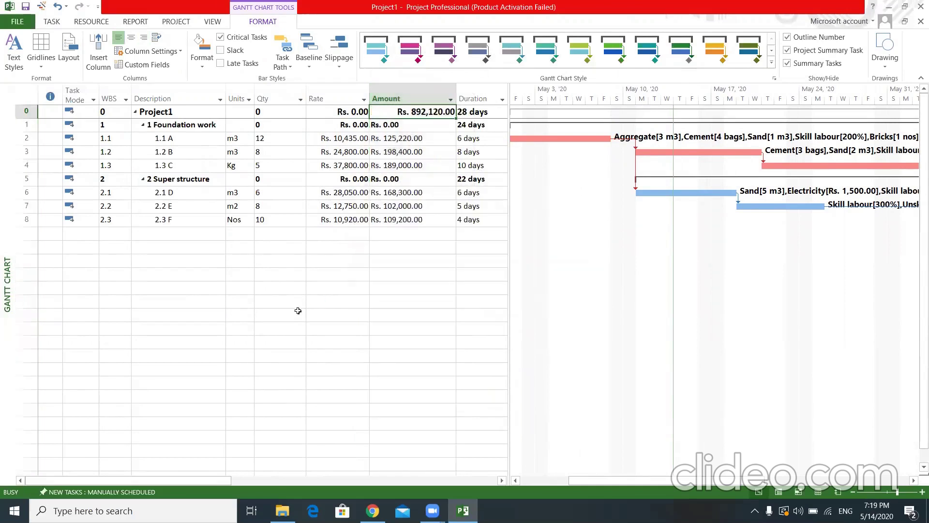
left_click(295, 314)
left_click_drag(307, 91, 284, 91)
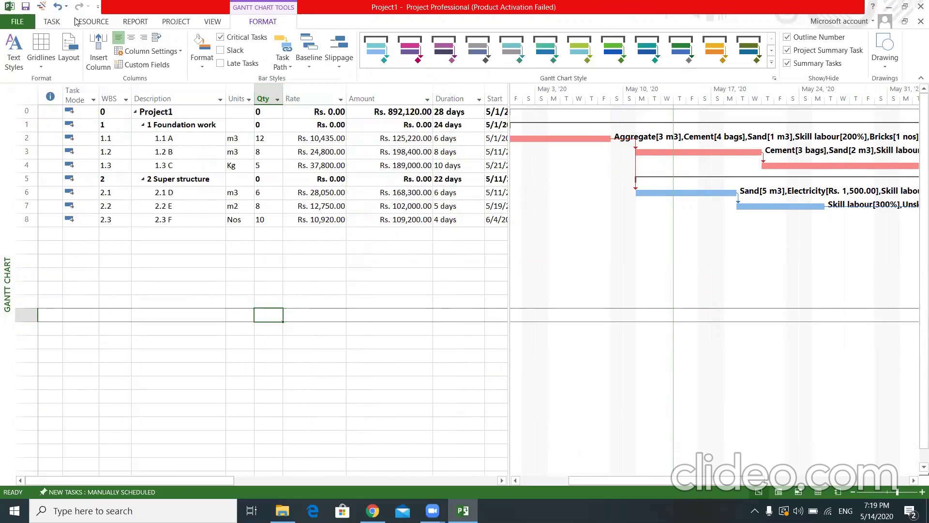
Open the Cash Flow cost report
left_click(134, 23)
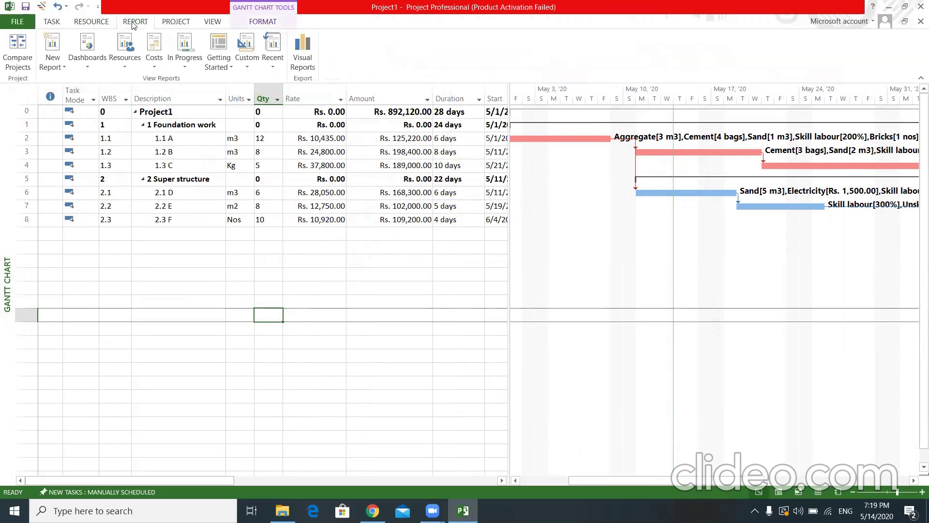
left_click(154, 62)
left_click(165, 80)
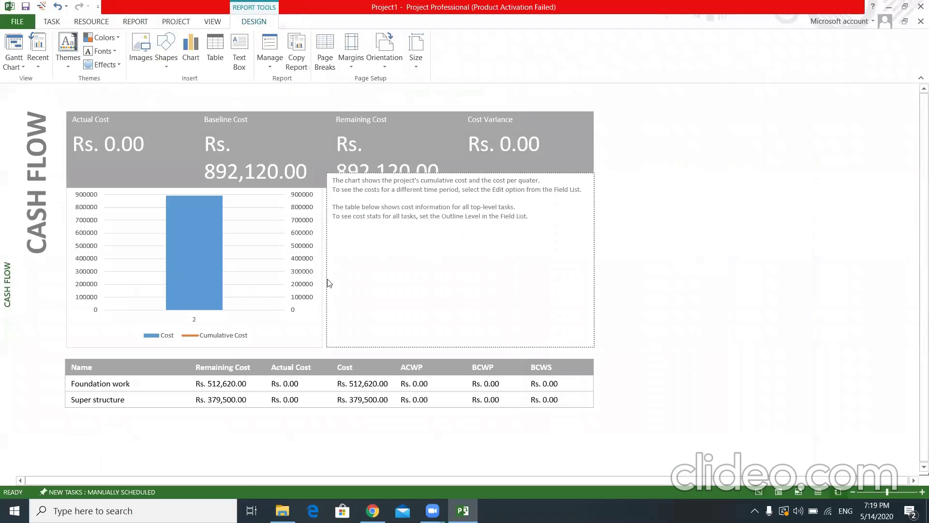
Delete the report's explanatory text box and the cost summary table above the chart, and enlarge the chart into the freed space
left_click(328, 283)
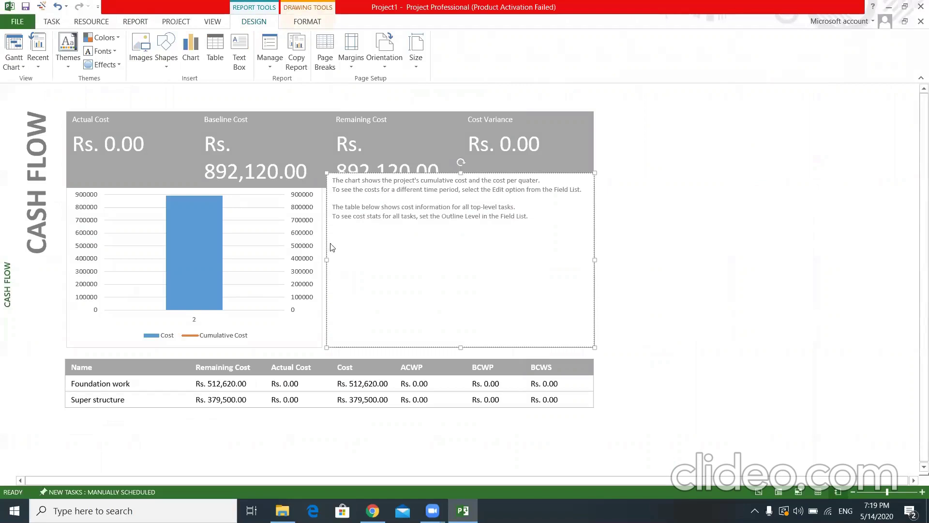
key("Delete")
left_click(482, 184)
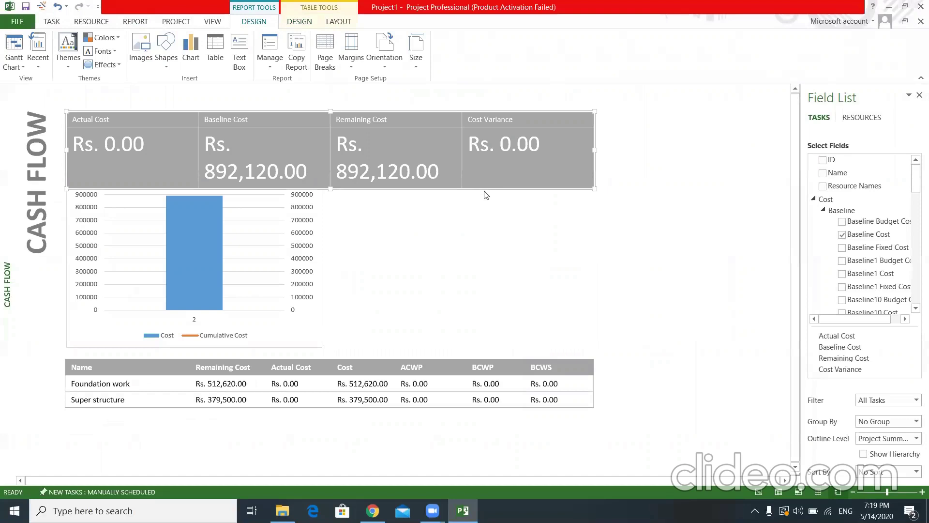
key("Delete")
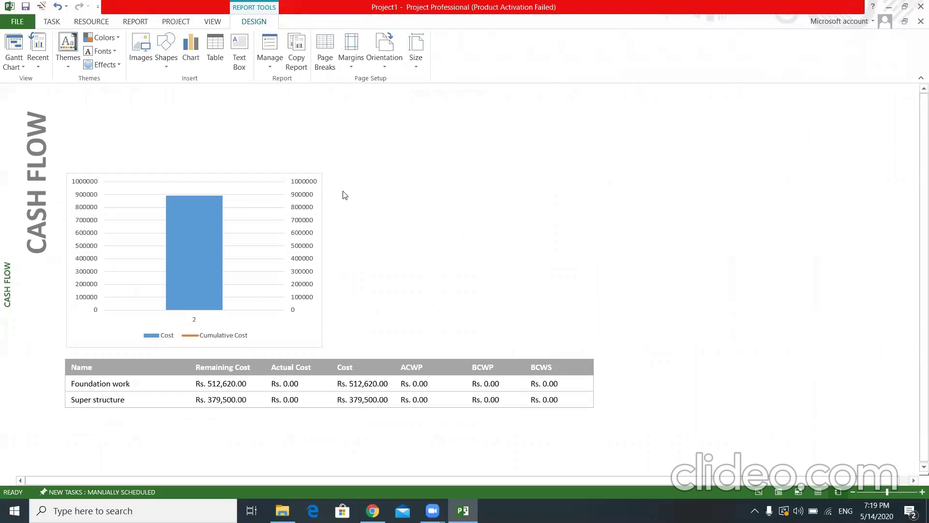
left_click(319, 176)
left_click_drag(322, 173, 638, 102)
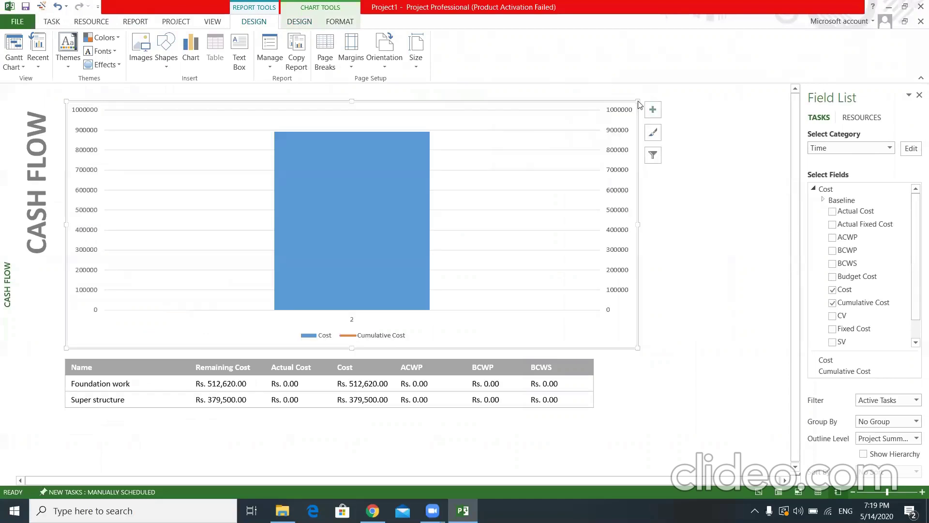
Set the cash flow chart's timescale units to Days and remove the Cost series, keeping only Cumulative Cost
left_click(912, 149)
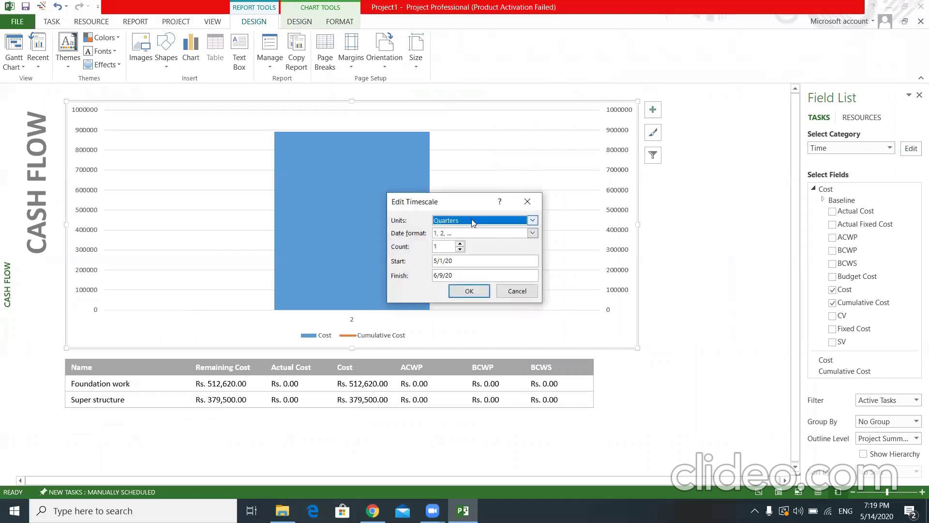
left_click(472, 220)
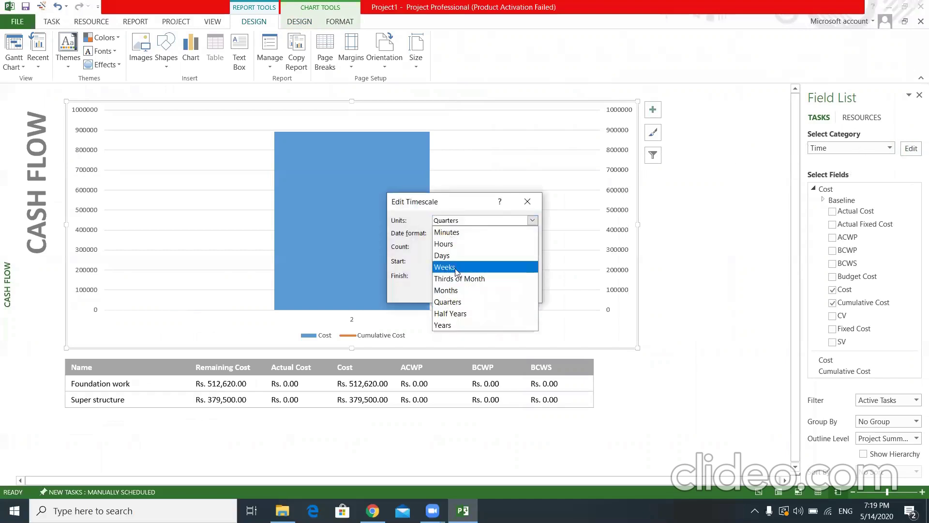
left_click(460, 255)
left_click(468, 290)
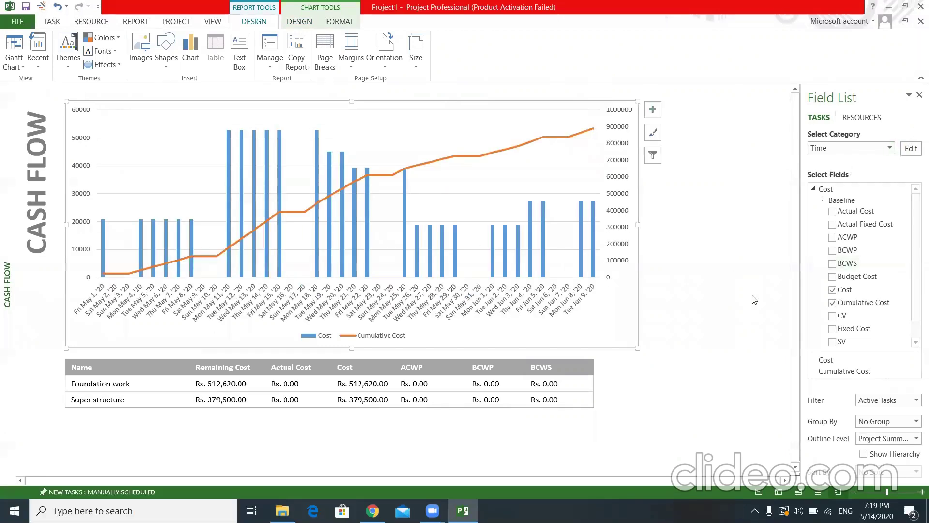
left_click(832, 289)
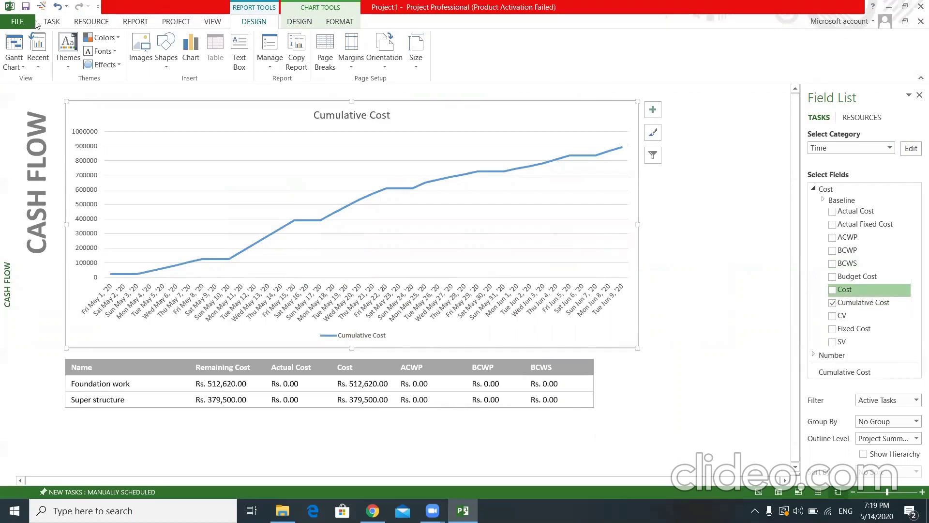
Return to the Gantt Chart view, widen its table area and insert a Fixed Cost column before Duration
left_click(15, 44)
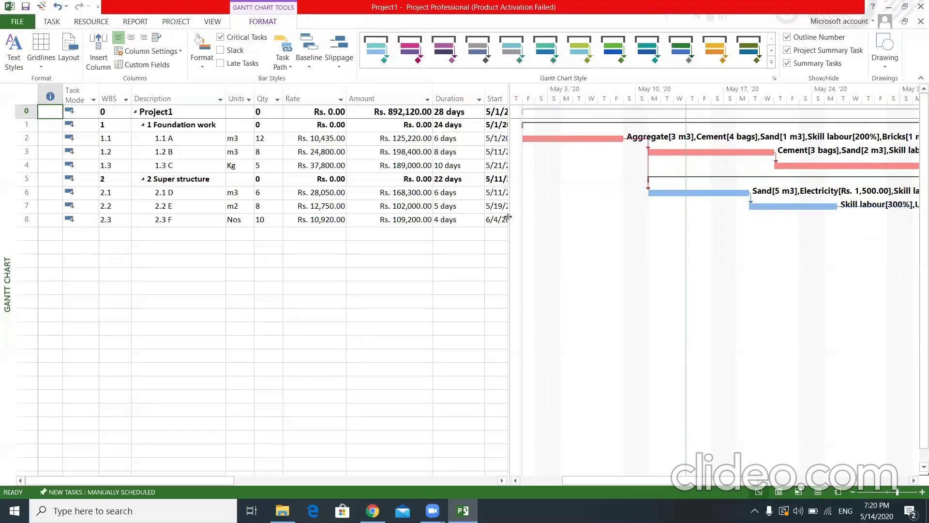
left_click_drag(510, 216, 601, 216)
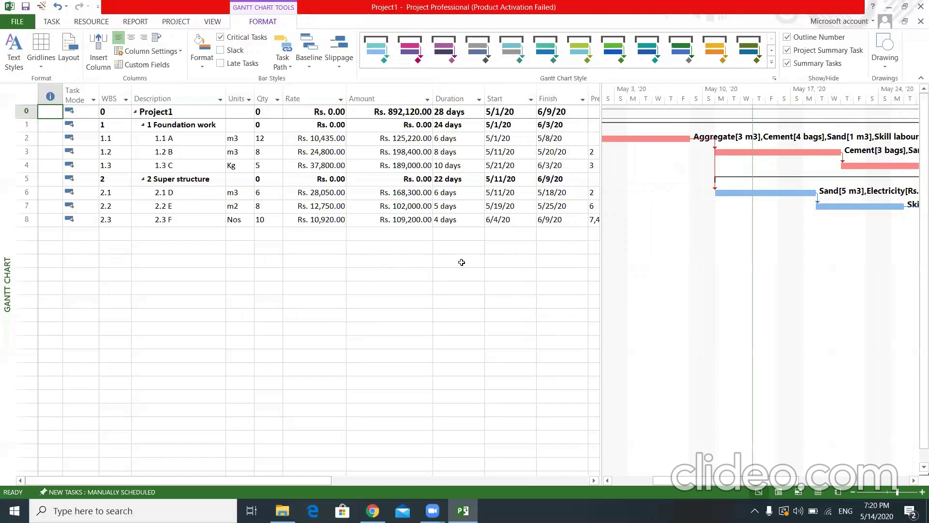
right_click(456, 98)
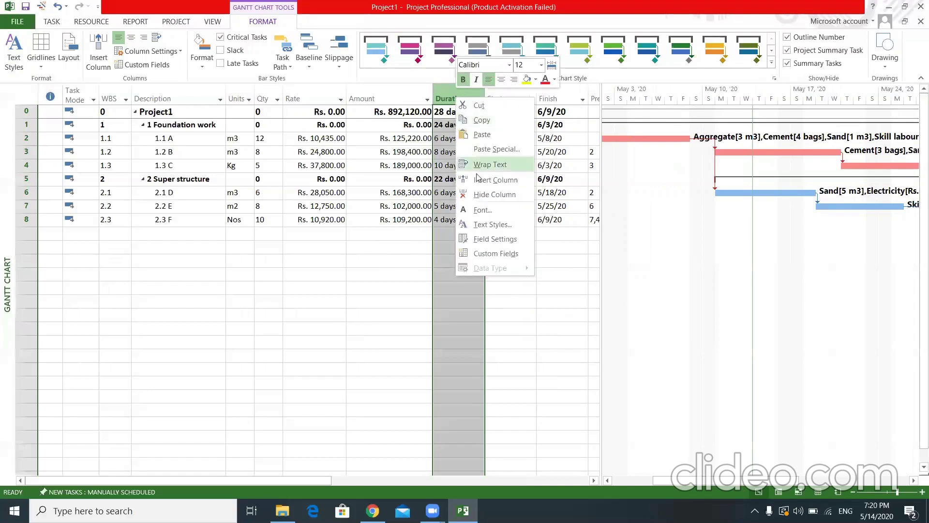
left_click(484, 181)
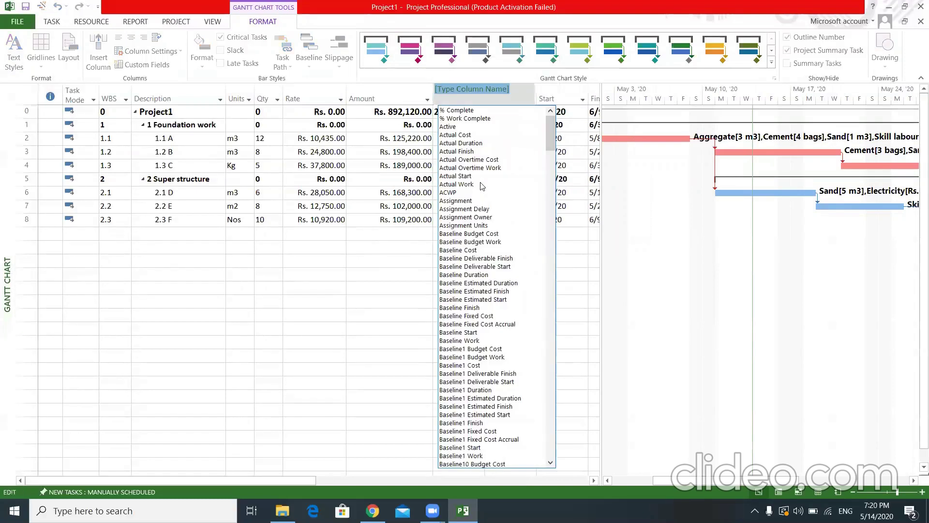
type("finish")
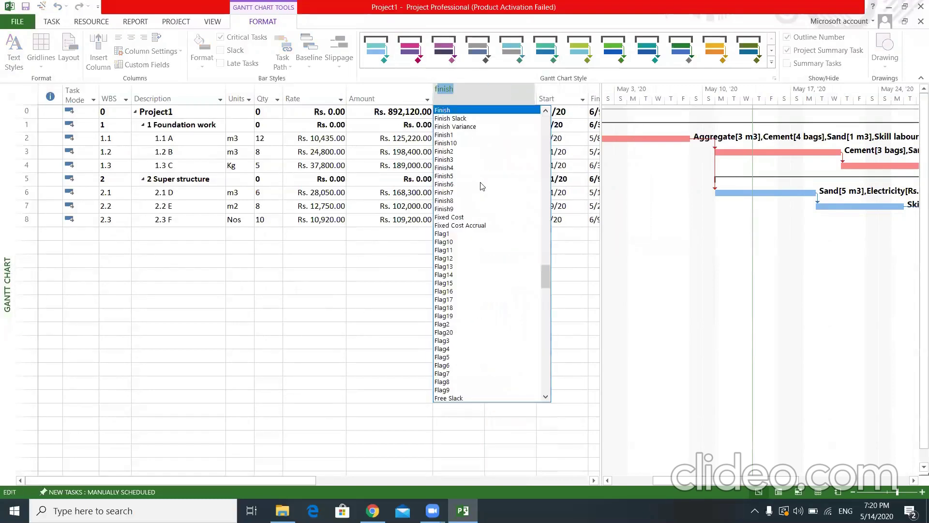
left_click(459, 217)
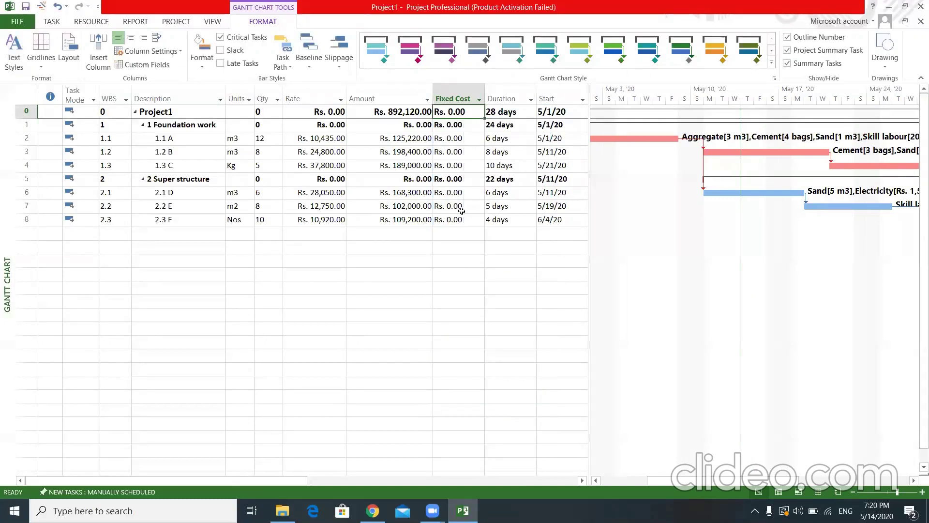
Set the fixed cost of task A to 0.50
left_click(457, 286)
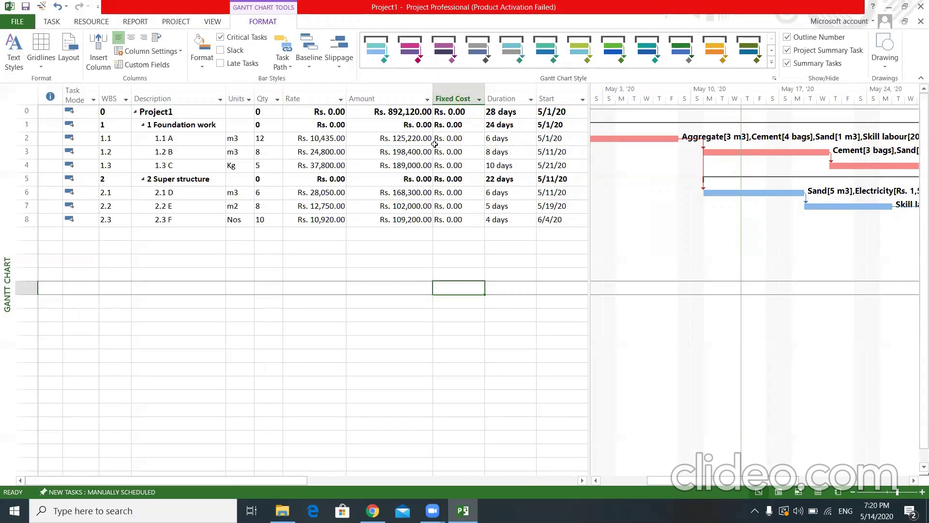
left_click(454, 140)
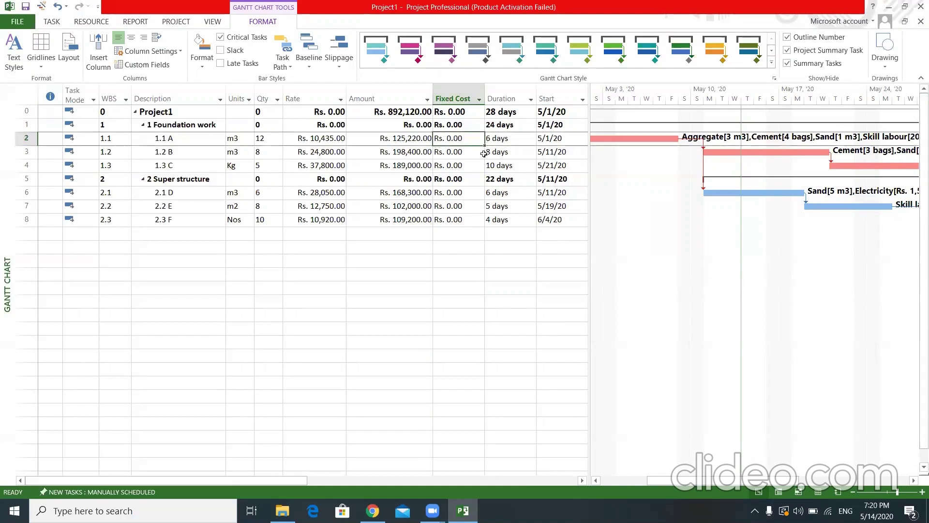
type(".50")
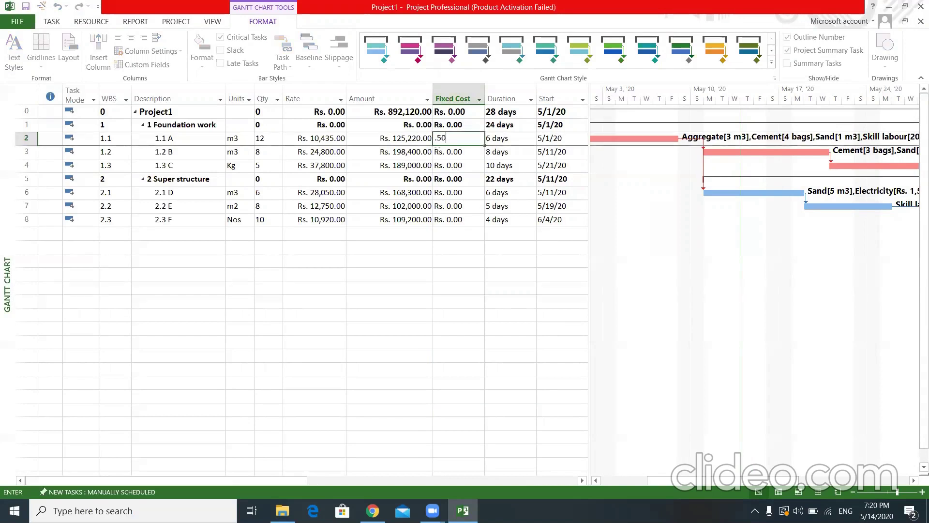
key("Return")
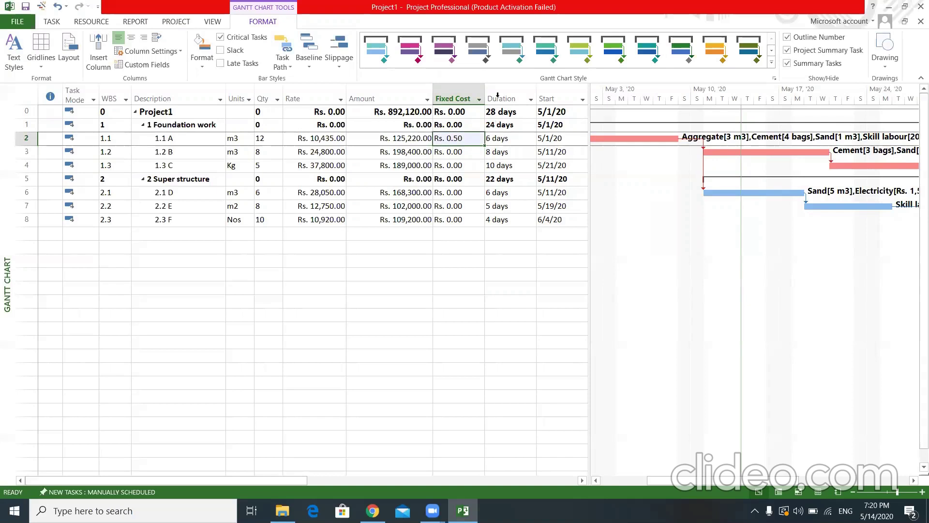
Insert a Cost column before Duration and widen it enough to show its full amounts
right_click(498, 98)
left_click(521, 179)
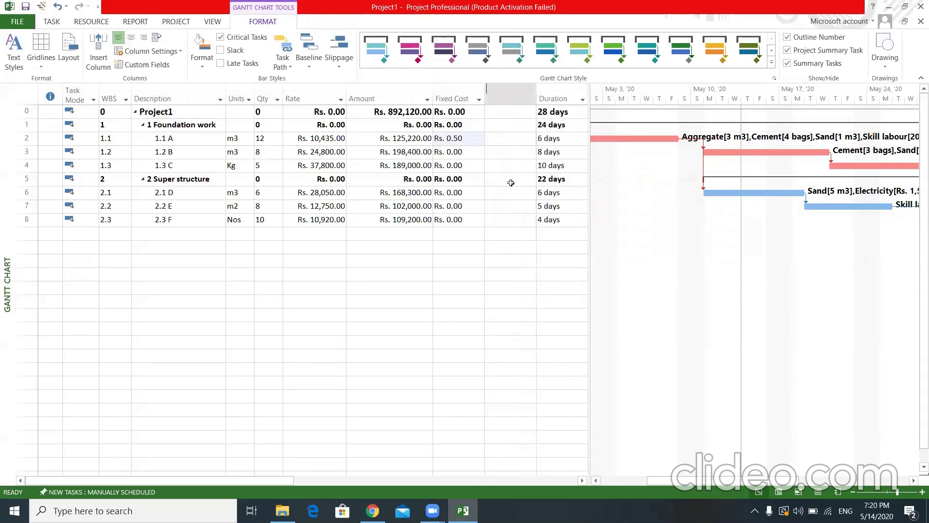
type("confirmed")
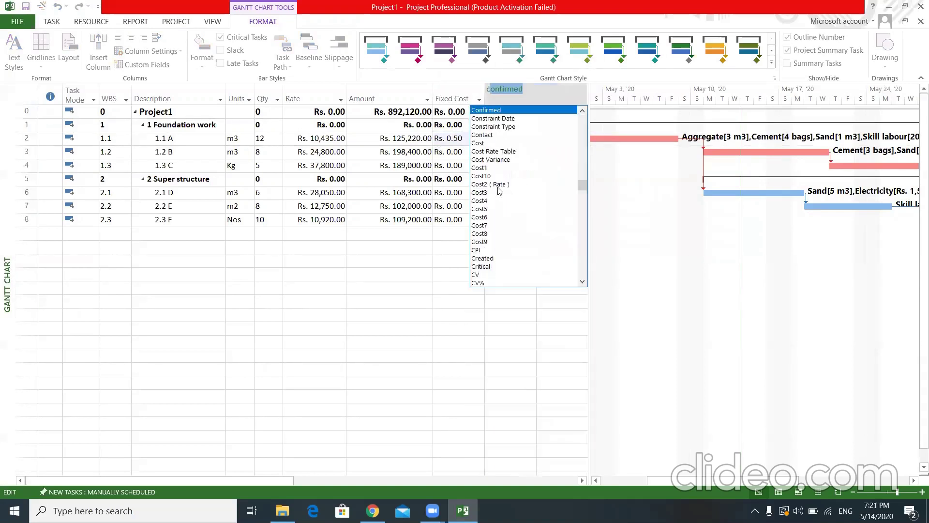
left_click(483, 144)
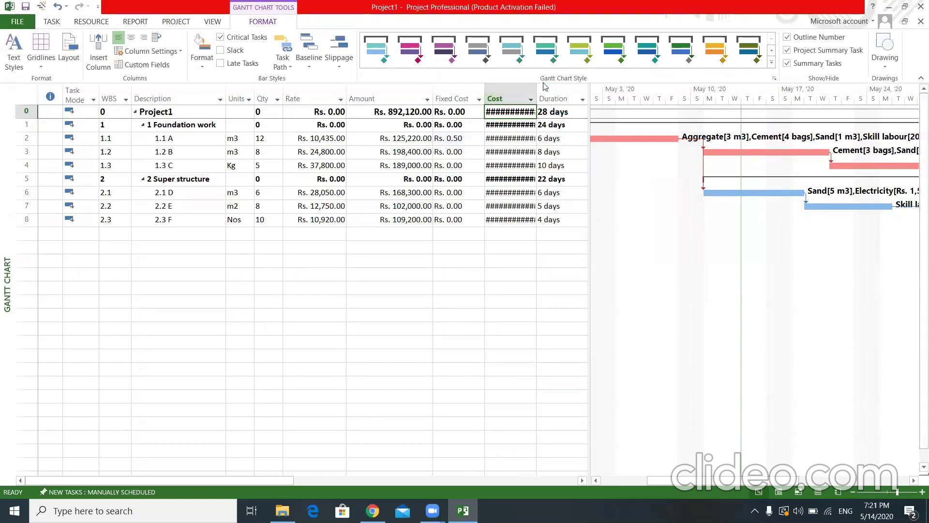
left_click_drag(538, 87, 575, 88)
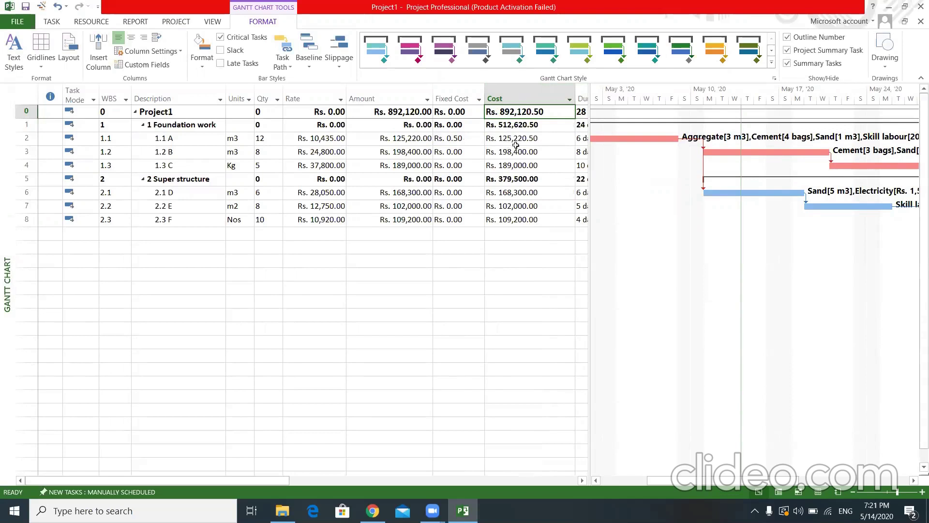
Clear the fixed cost entered for task A
left_click(468, 138)
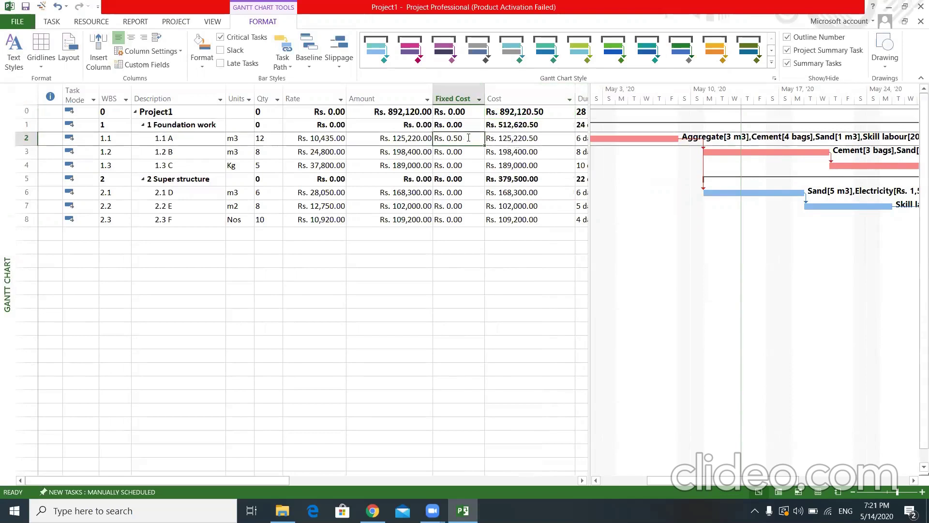
key("Delete")
left_click(459, 264)
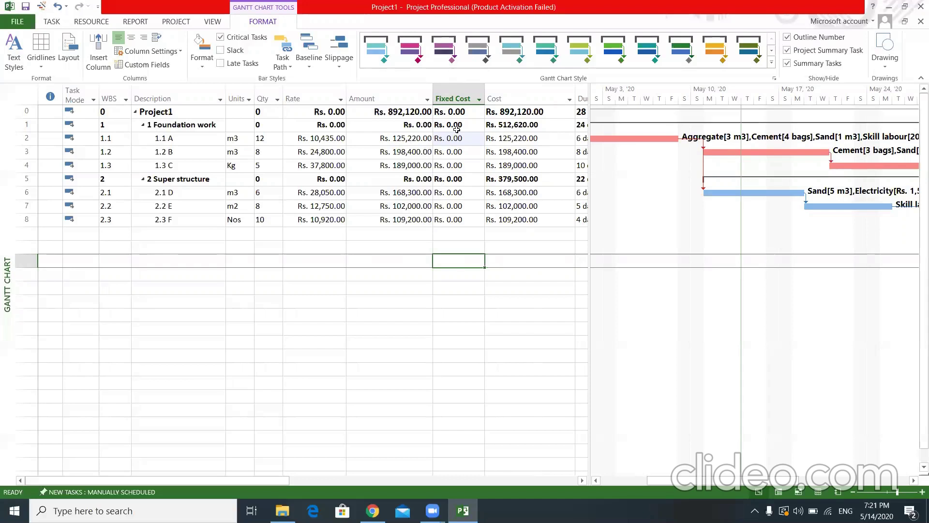
left_click_drag(457, 139, 469, 218)
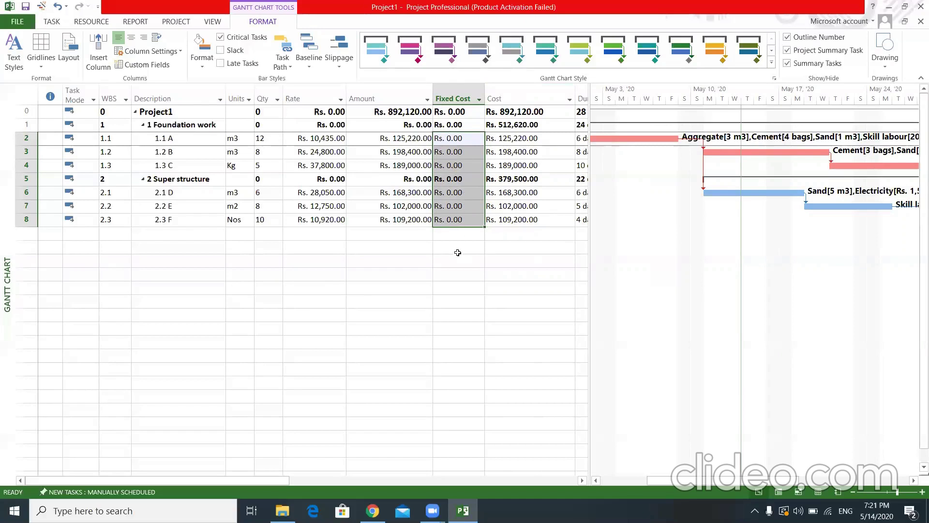
left_click(459, 252)
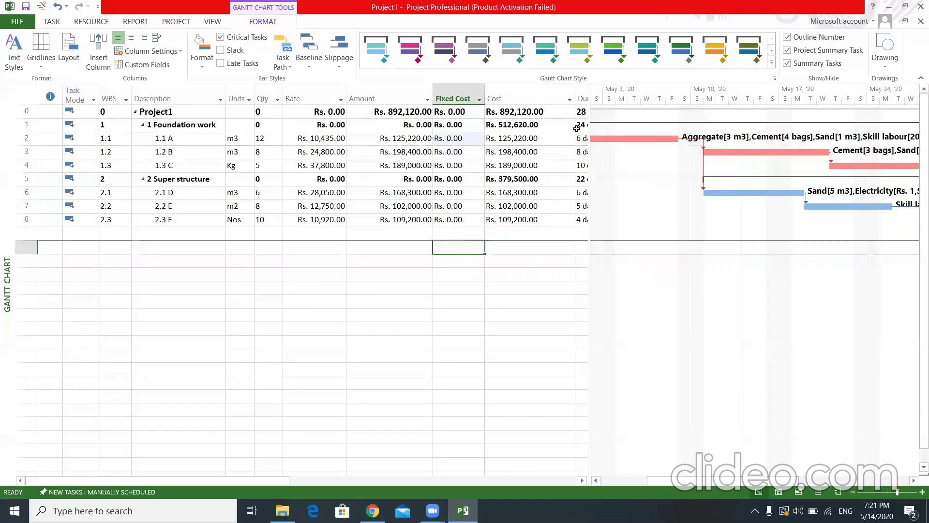
Insert the Number13 field as a column between Fixed Cost and Cost, and title it 25% P&O
left_click_drag(591, 134, 731, 136)
right_click(505, 91)
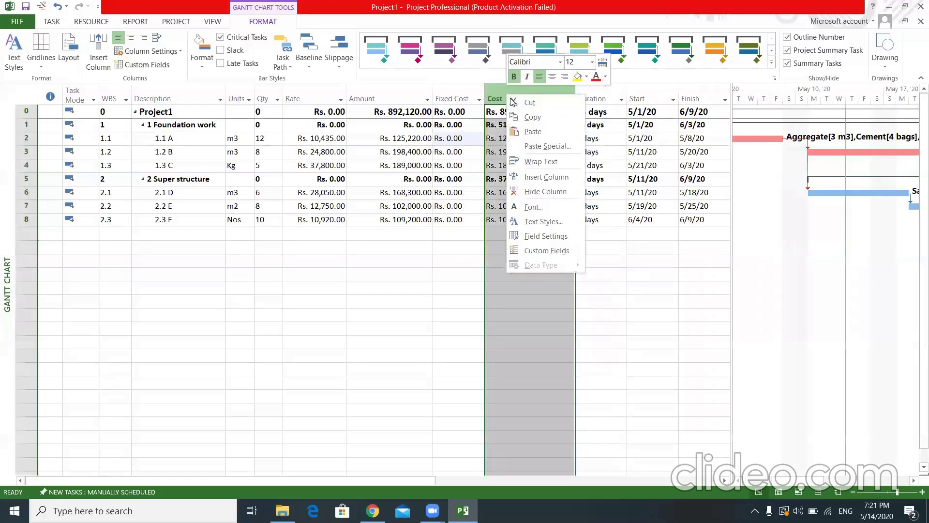
left_click(535, 177)
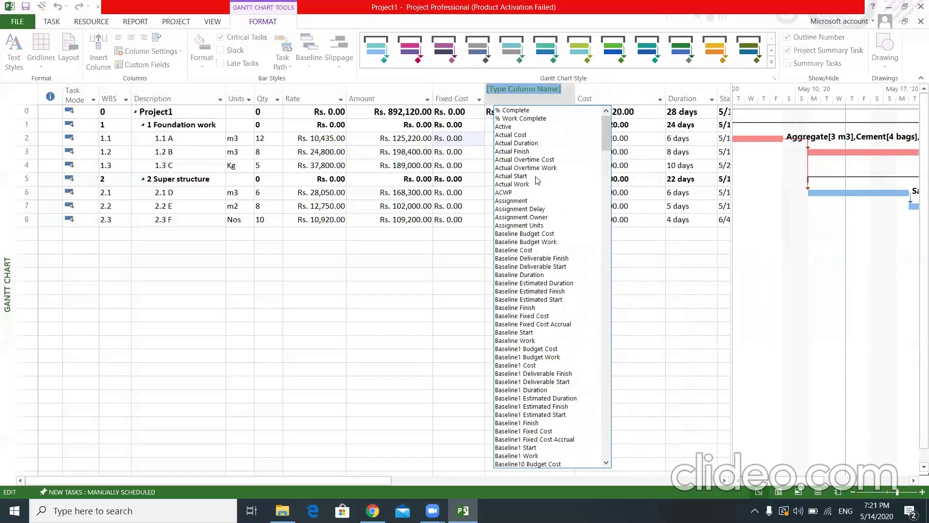
type("n")
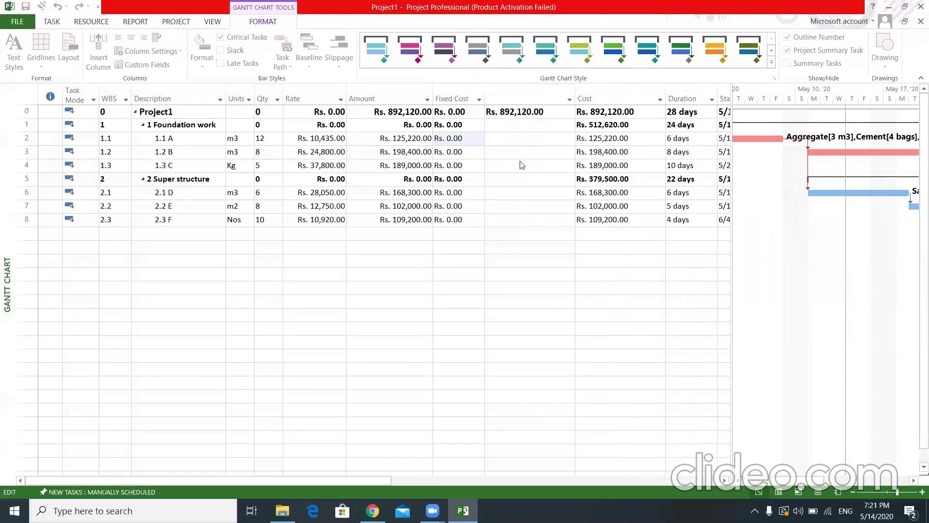
left_click(517, 161)
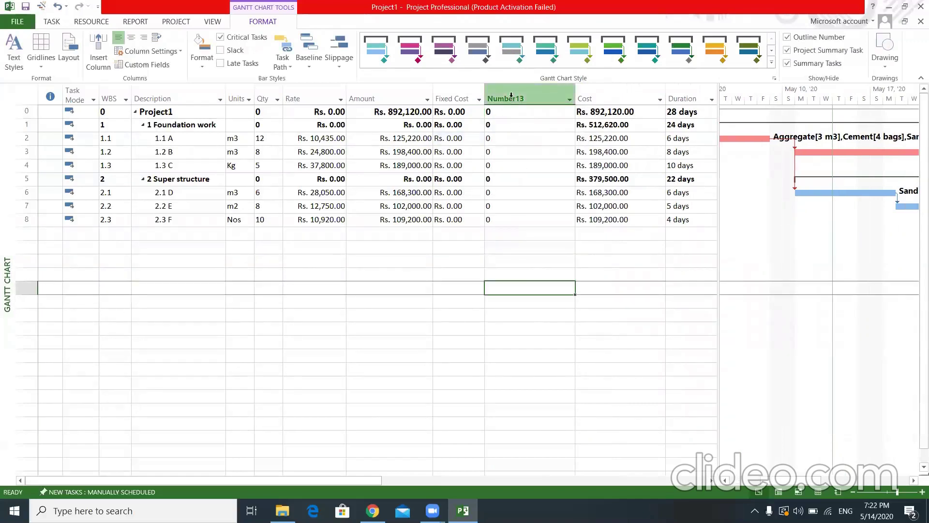
double_click(511, 95)
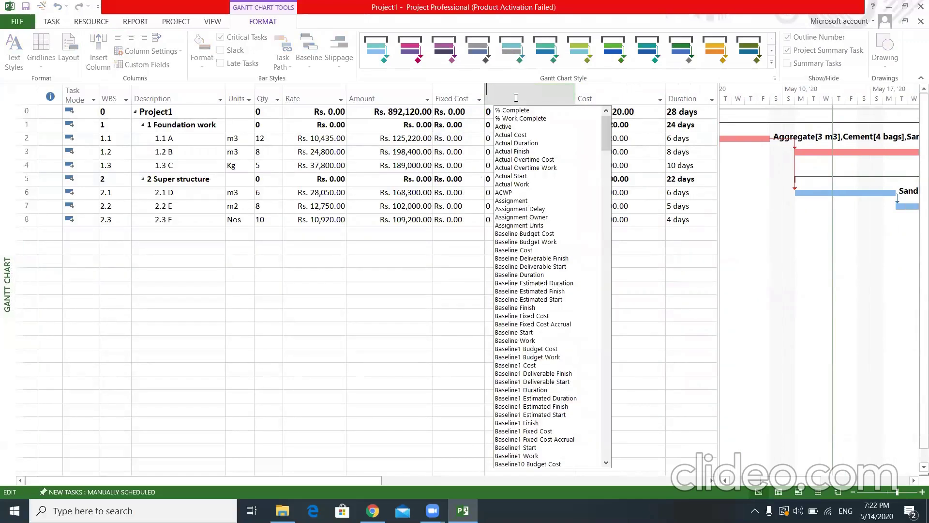
type("25% P")
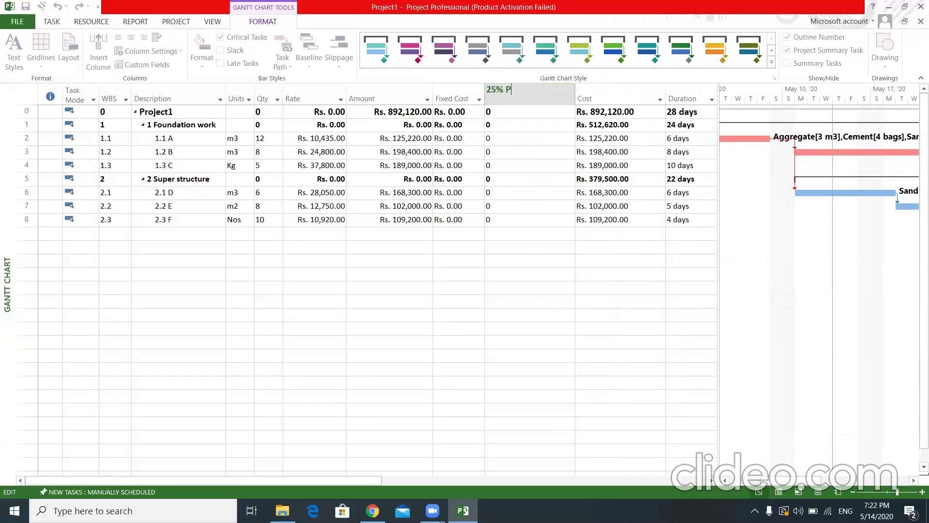
type("&O")
key("Return")
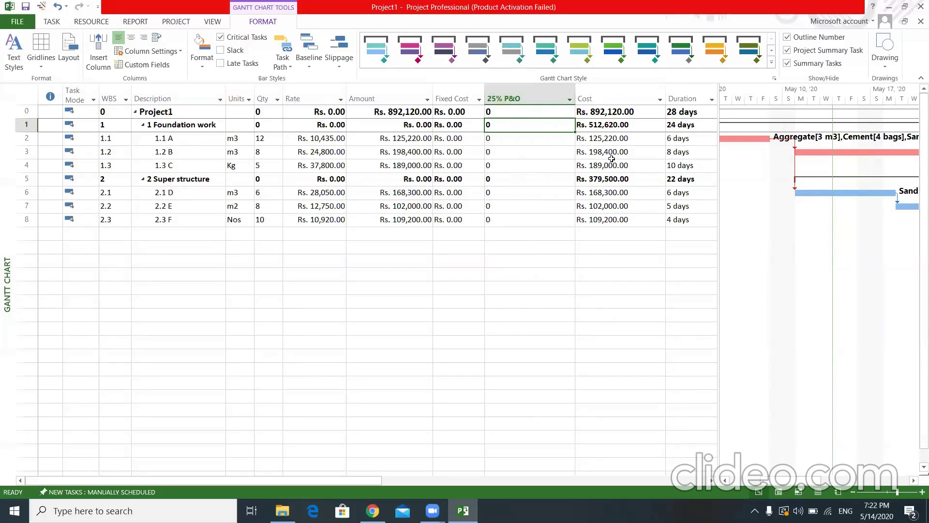
Open the custom field settings of the 25% P&O column and set its custom attribute to a formula
left_click(511, 142)
left_click(514, 153)
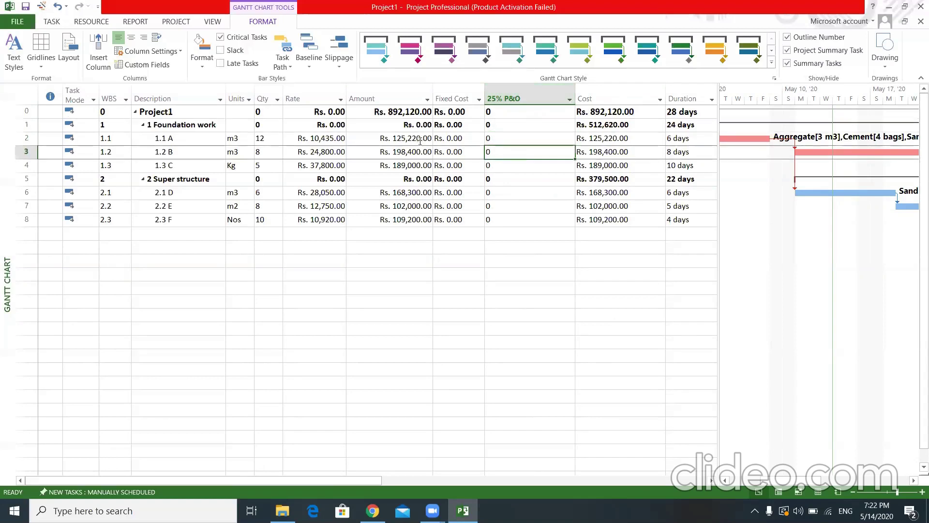
left_click(419, 141)
right_click(510, 94)
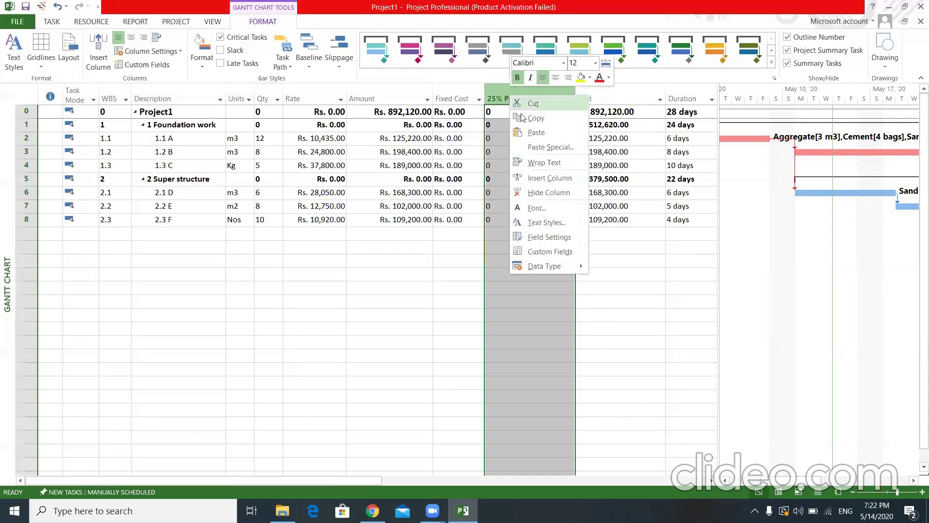
left_click(541, 253)
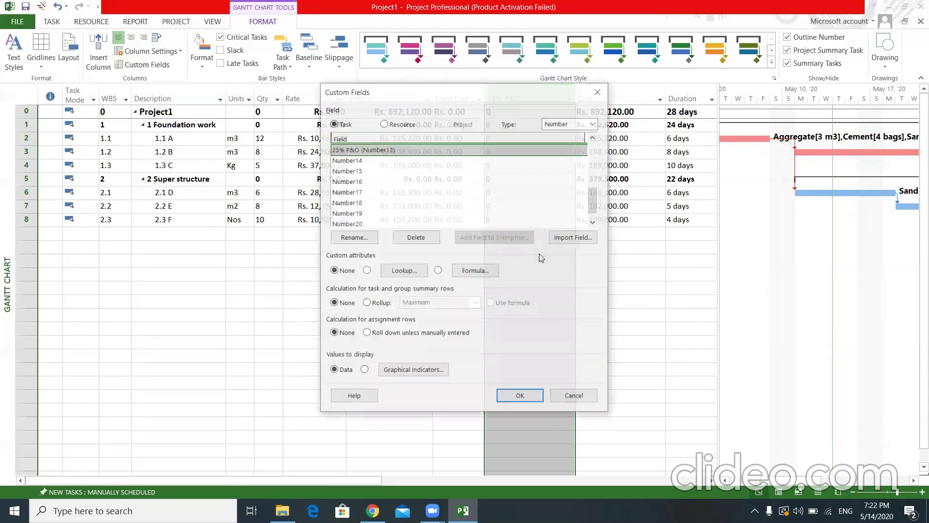
left_click(438, 271)
left_click(455, 291)
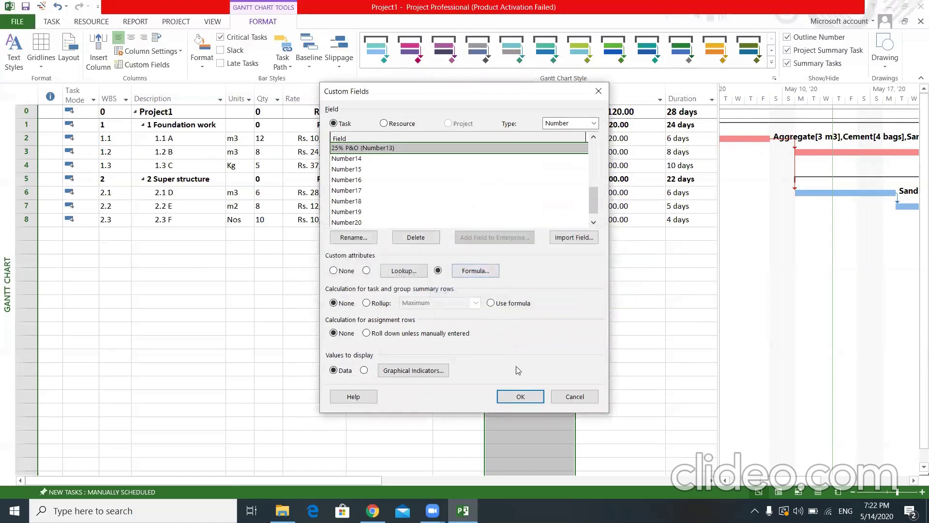
Define the 25% P&O column's formula as [Baseline Cost] * 0.25, accept replacing the existing data and apply the custom field settings
left_click(475, 271)
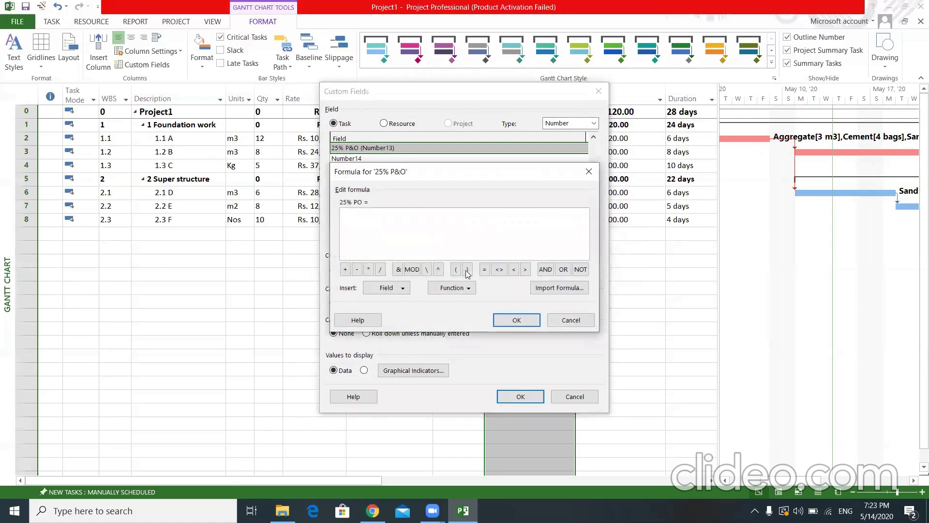
left_click(404, 288)
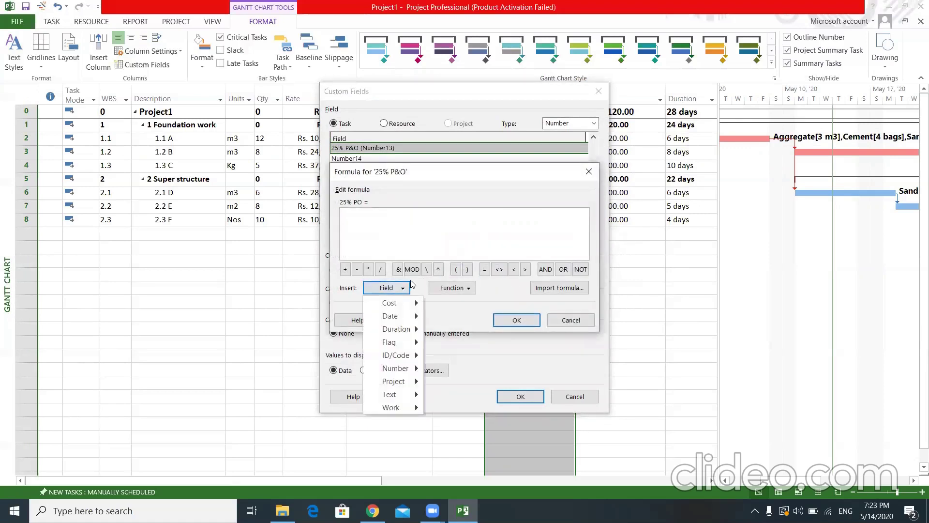
mouse_move(412, 305)
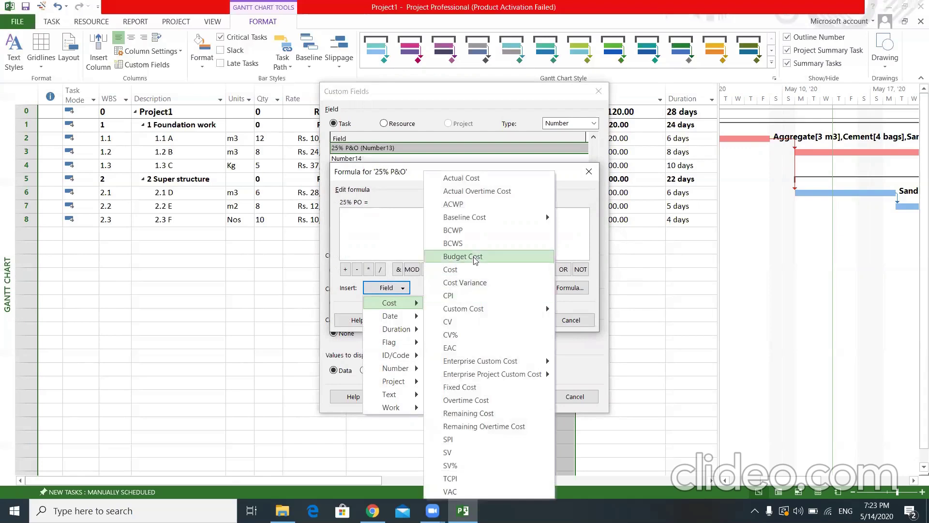
mouse_move(475, 220)
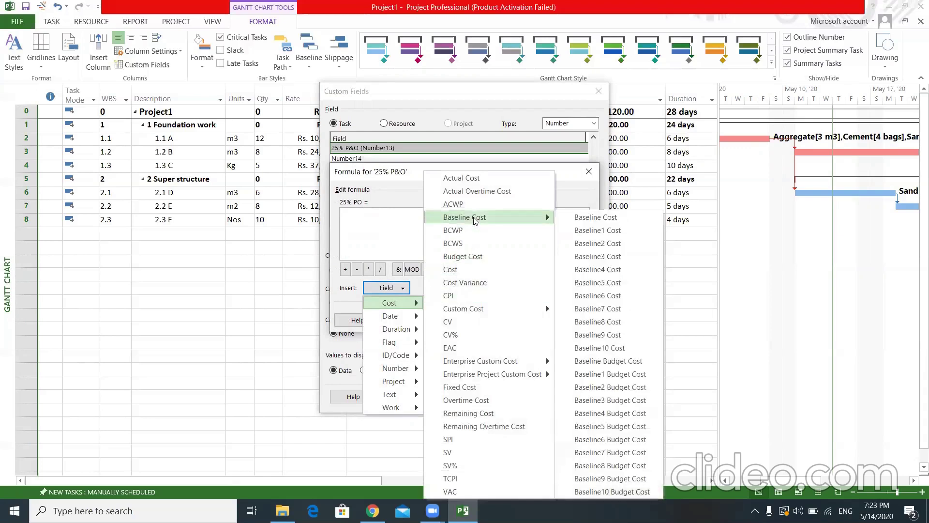
left_click(593, 219)
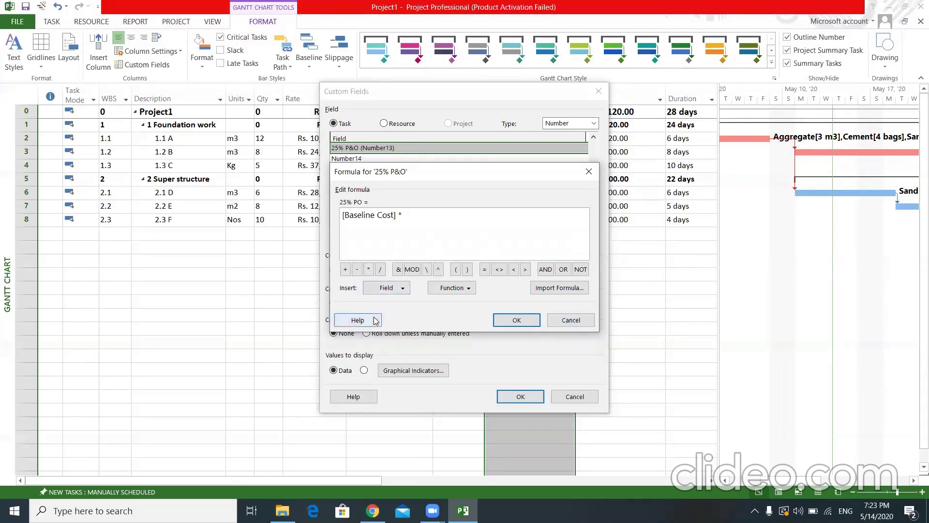
type("0.25")
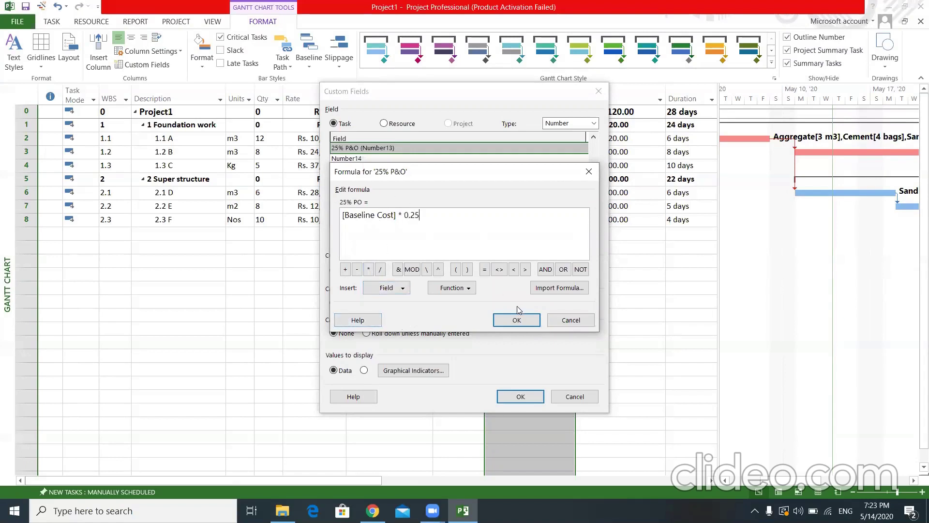
left_click(515, 321)
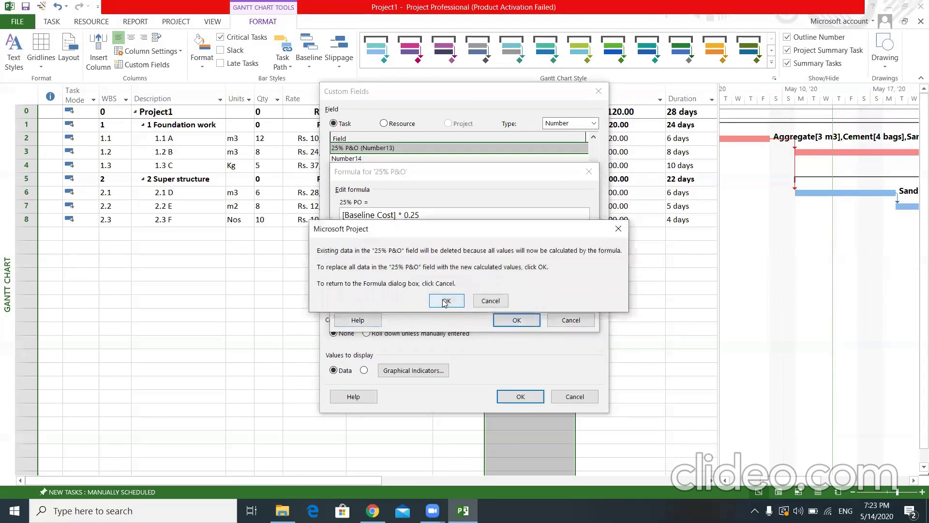
left_click(445, 301)
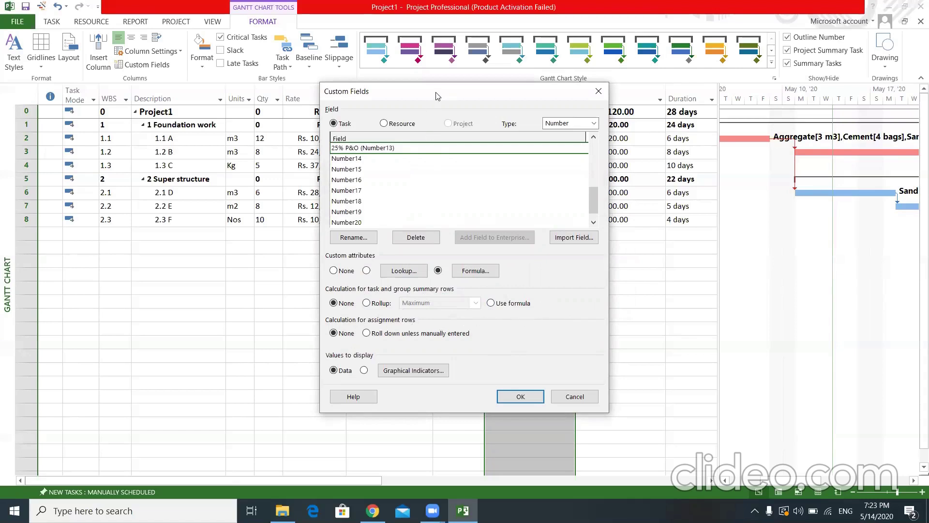
left_click_drag(436, 94, 430, 100)
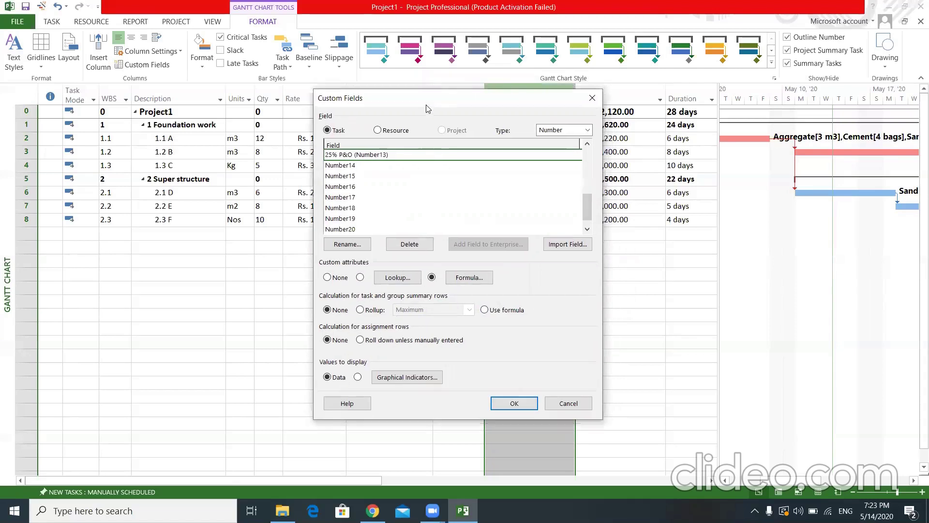
left_click(515, 403)
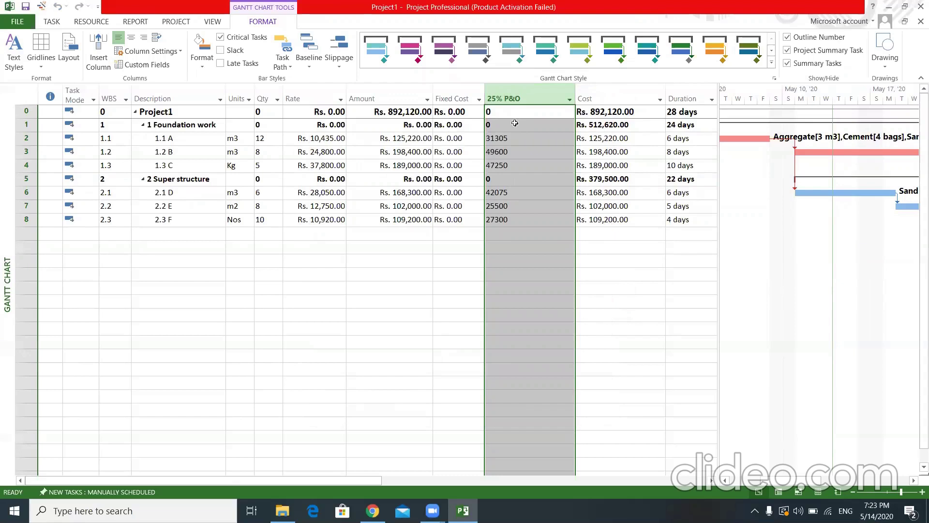
Check the calculated 25% P&O values and copy those in the rows from task A to task F
left_click(517, 137)
left_click(518, 150)
left_click(523, 166)
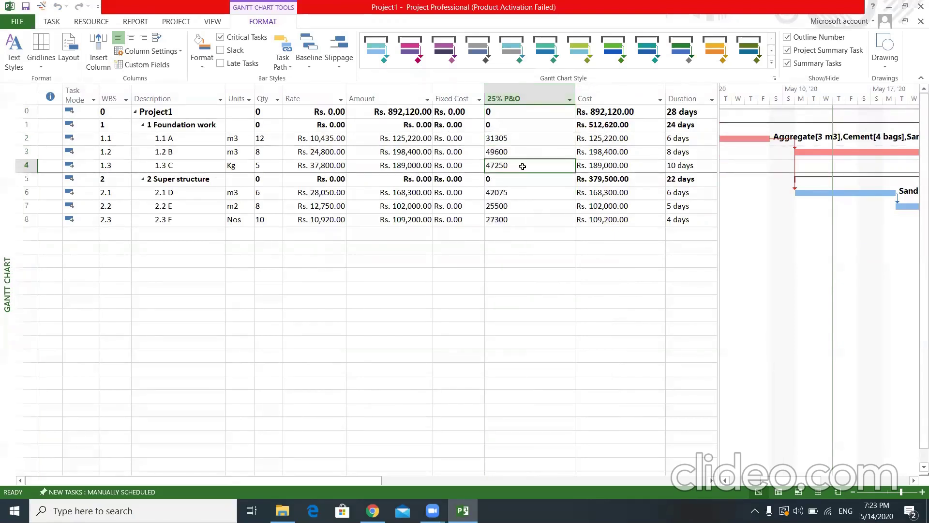
left_click(522, 192)
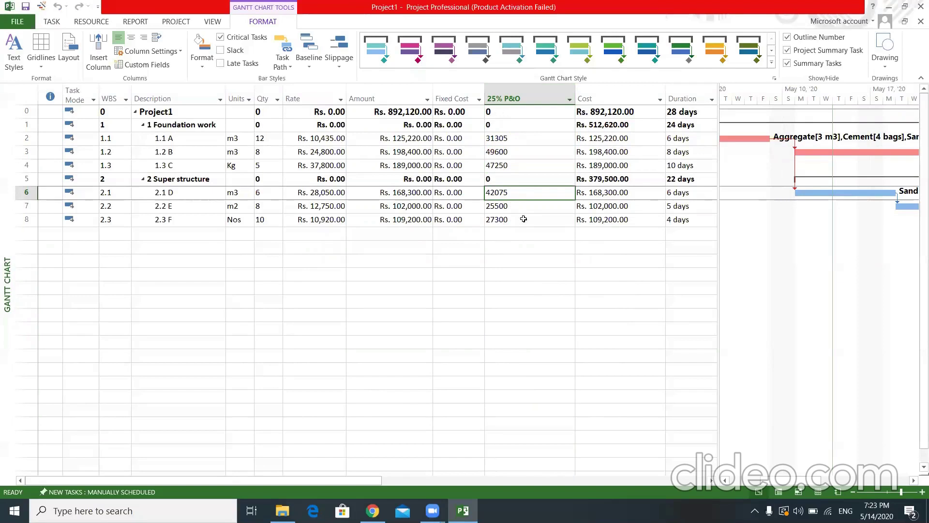
left_click(501, 287)
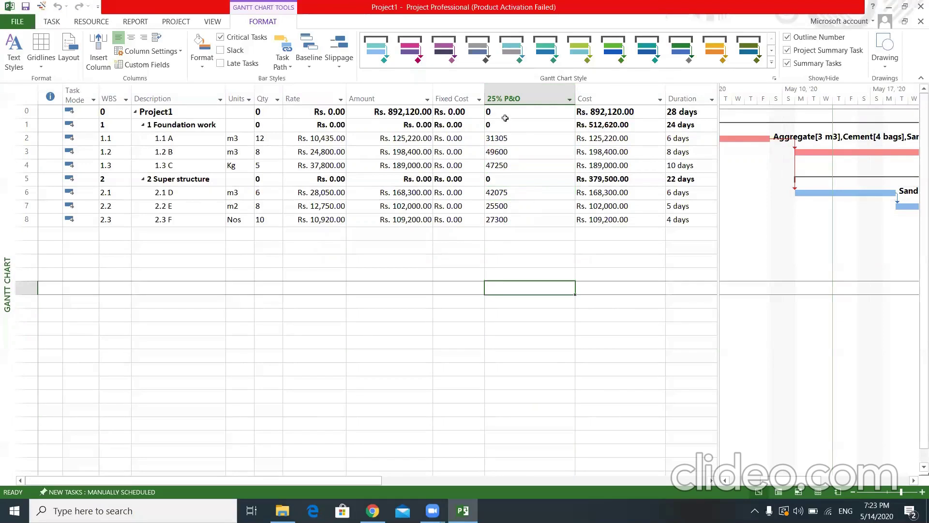
left_click_drag(508, 138, 519, 217)
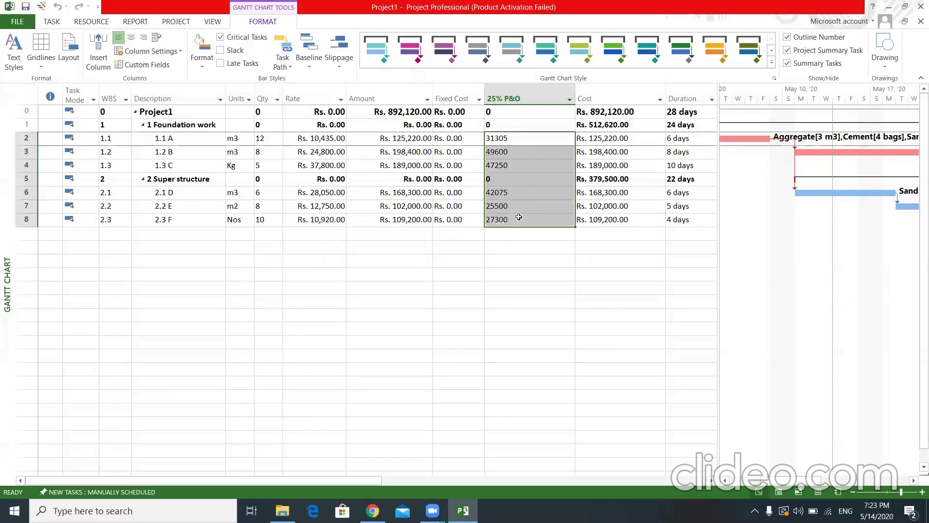
key("ctrl+c")
Switch all tasks from Foundation work to task F to manual scheduling
left_click_drag(169, 122, 182, 233)
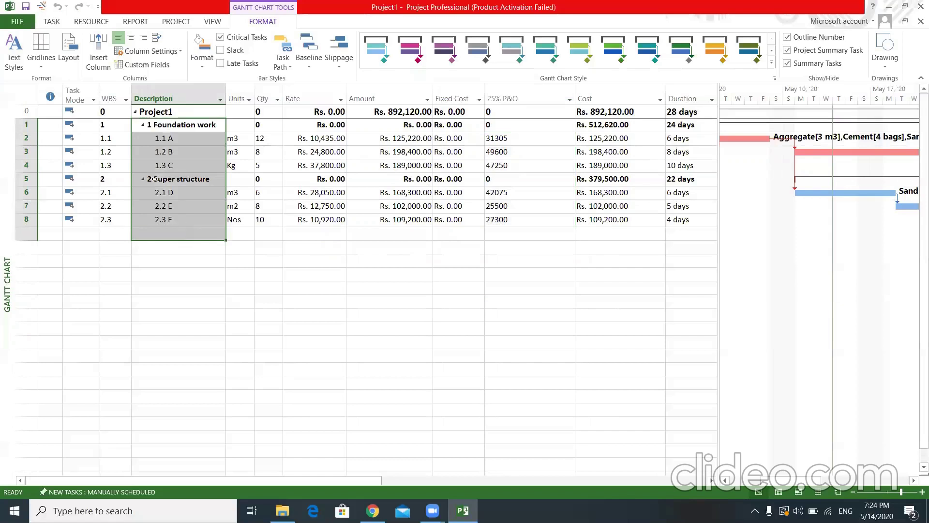
left_click(52, 21)
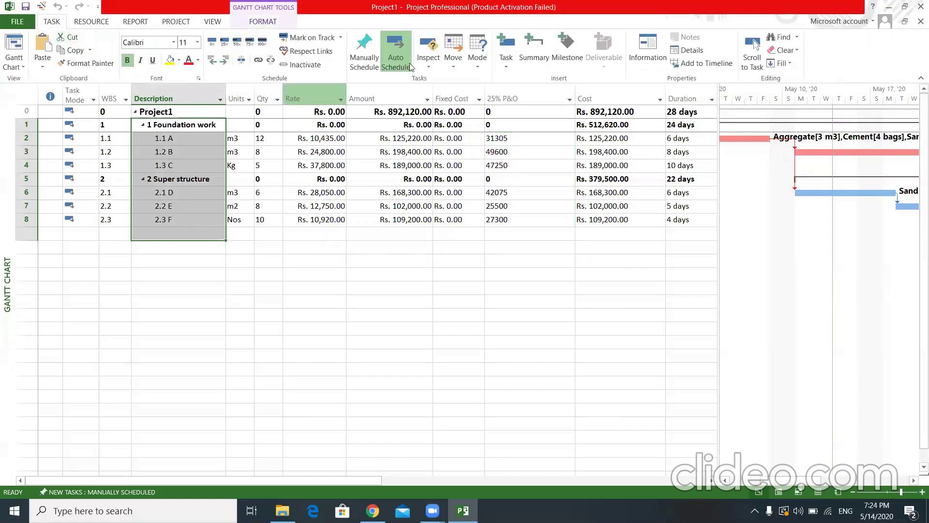
left_click(369, 58)
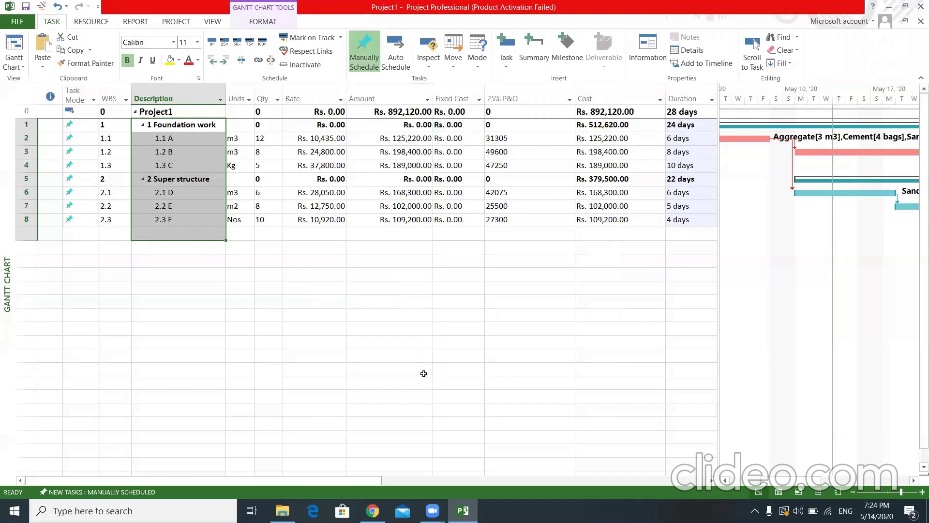
Paste the 25% P&O values of tasks A to F into the Fixed Cost column, starting at task A
left_click(499, 139)
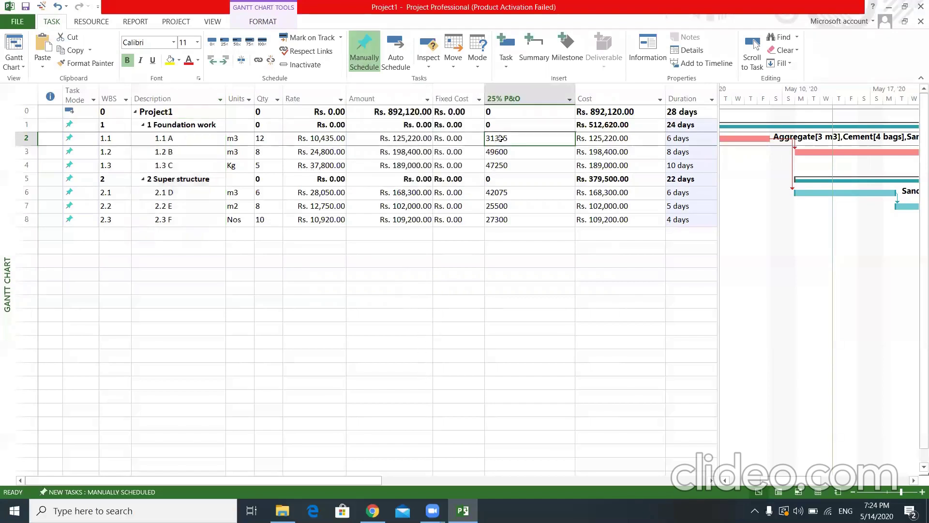
left_click_drag(500, 142, 505, 224)
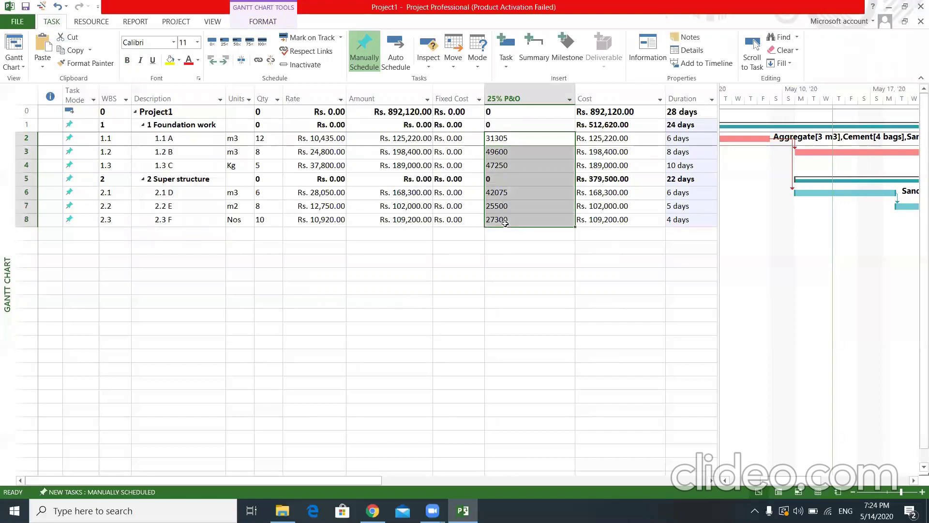
left_click(455, 138)
key("ctrl+v")
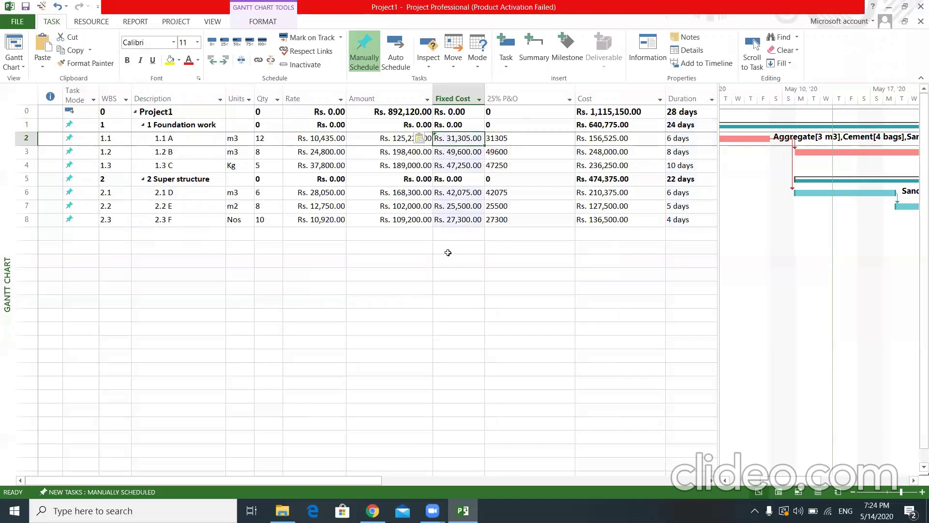
Set all tasks from Foundation work to task F back to automatic scheduling
left_click(455, 273)
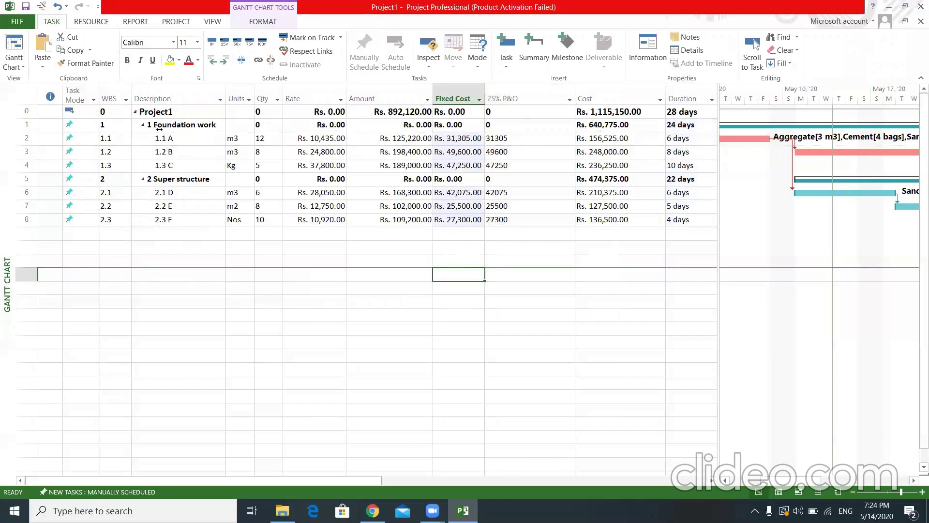
left_click_drag(163, 125, 169, 233)
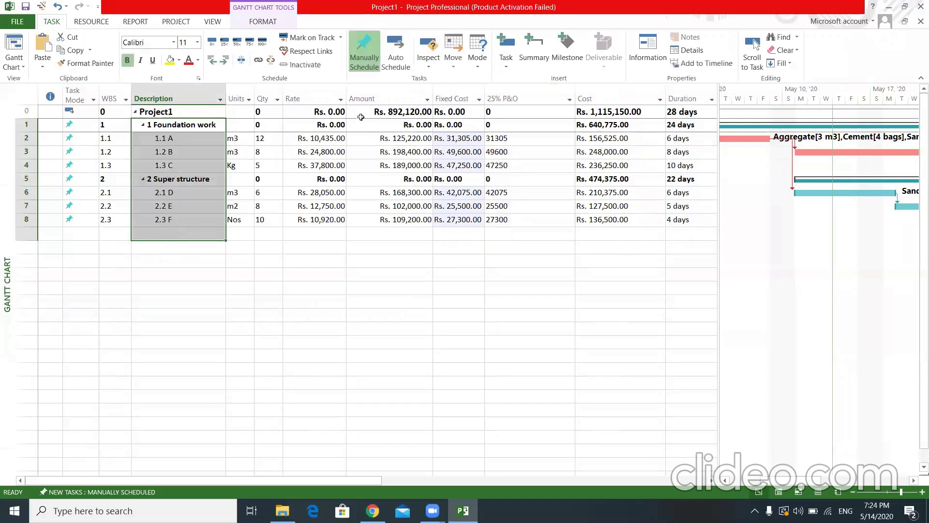
left_click(399, 60)
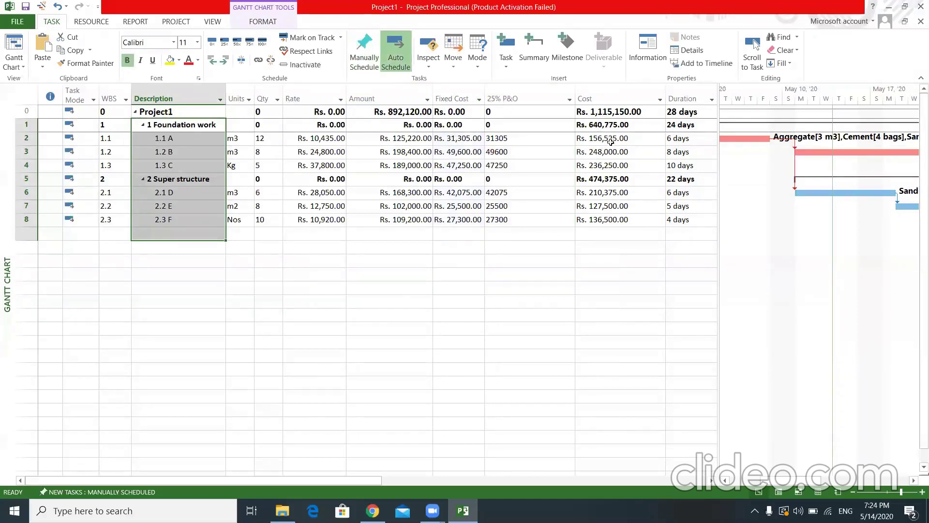
Compare task A's Amount and 25% P&O with its Cost, and examine the Cost, Amount and Rate columns
left_click(417, 140)
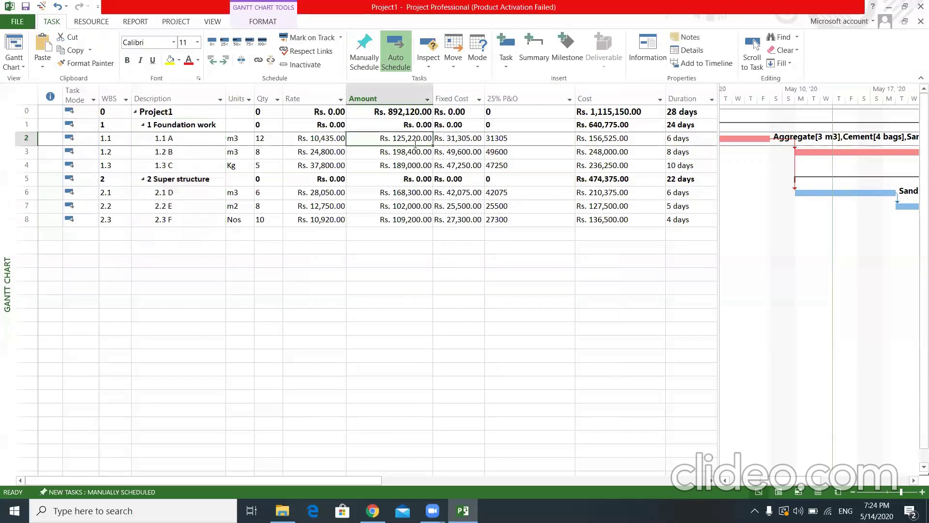
left_click(608, 139)
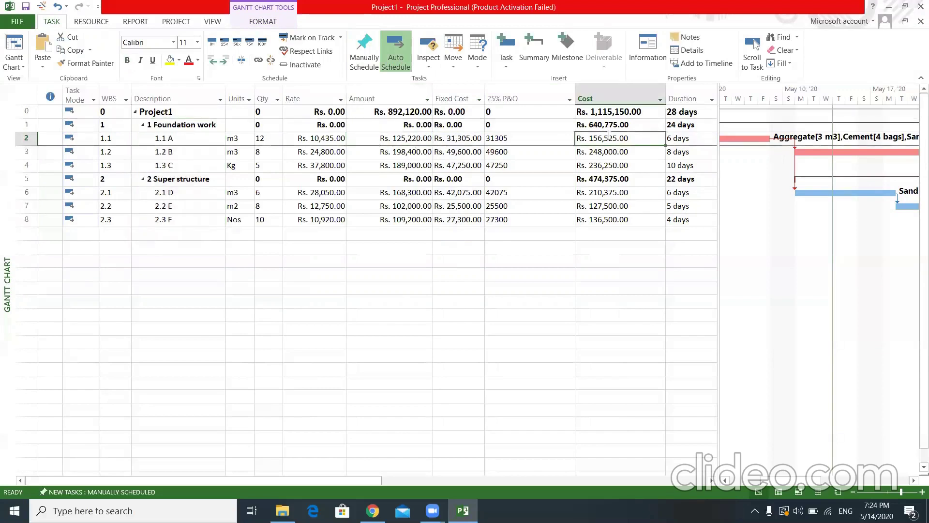
left_click(405, 141)
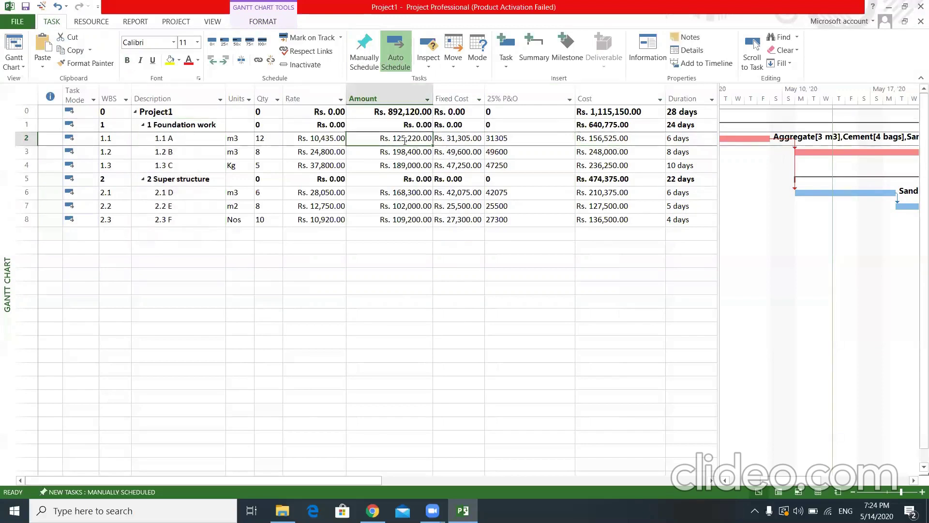
left_click(496, 138)
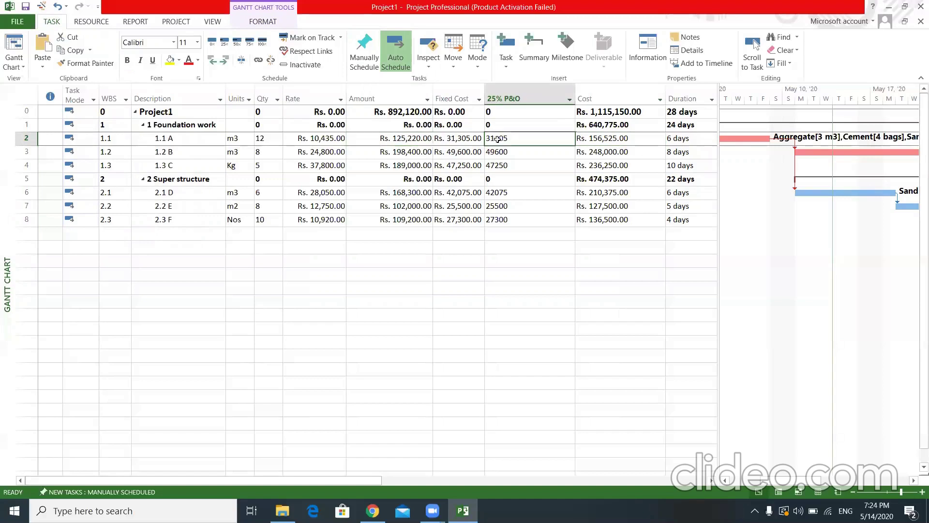
left_click(604, 139)
left_click(604, 94)
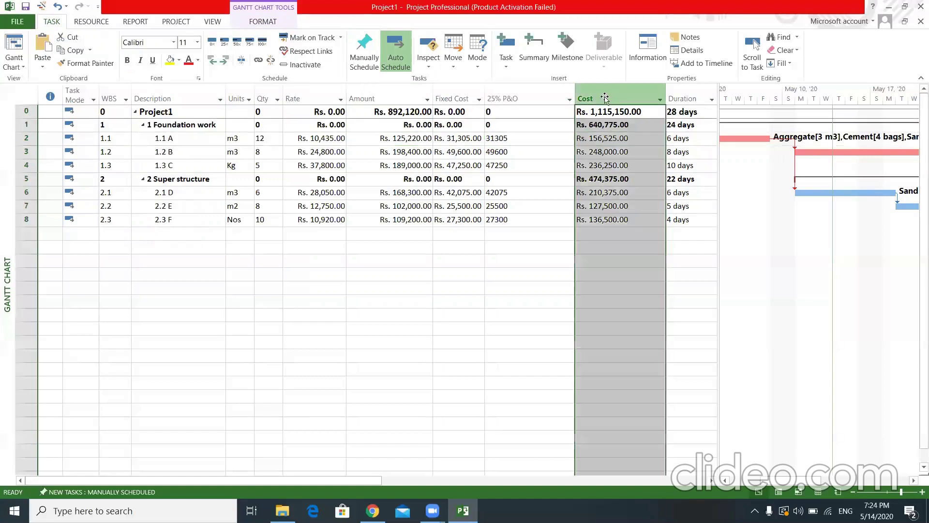
left_click(390, 96)
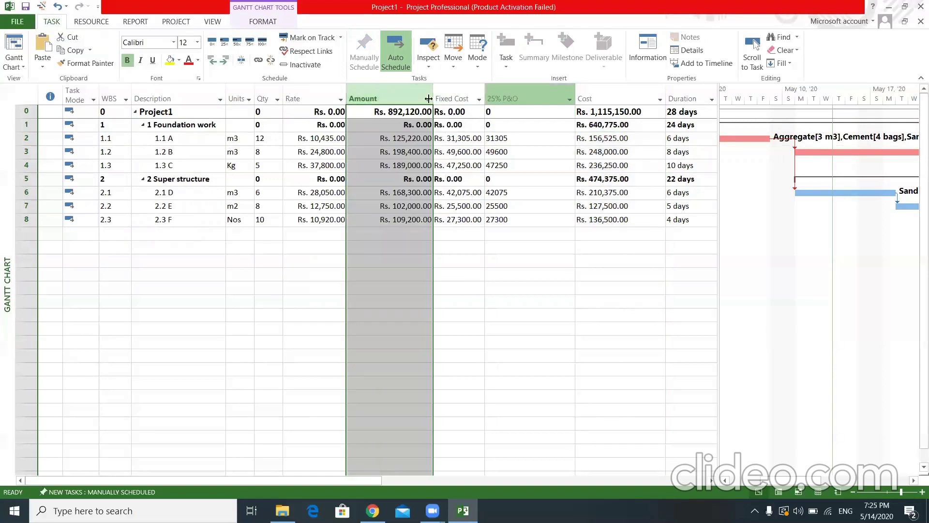
left_click(601, 94)
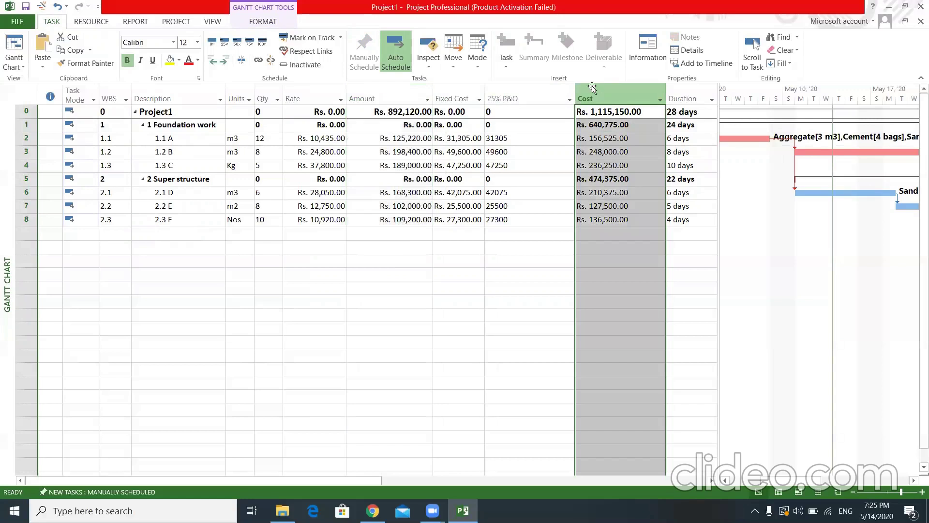
left_click(402, 95)
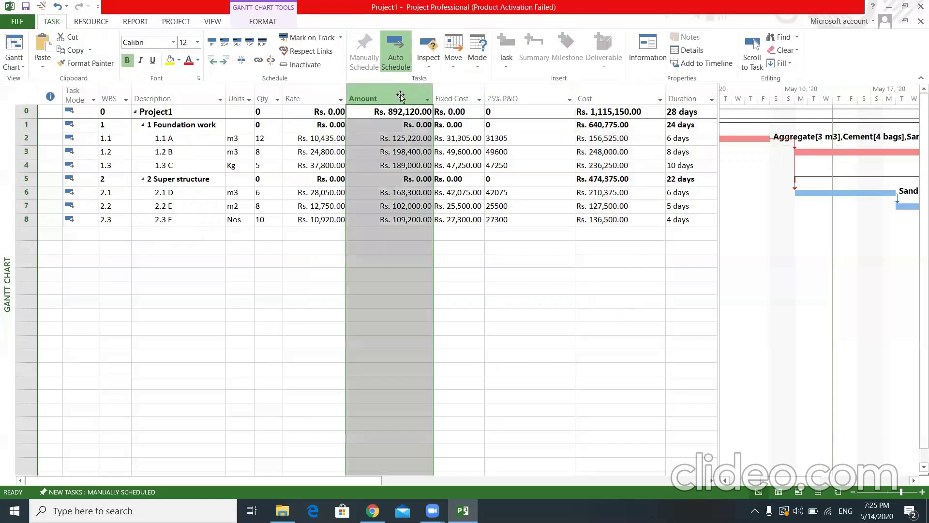
left_click(324, 96)
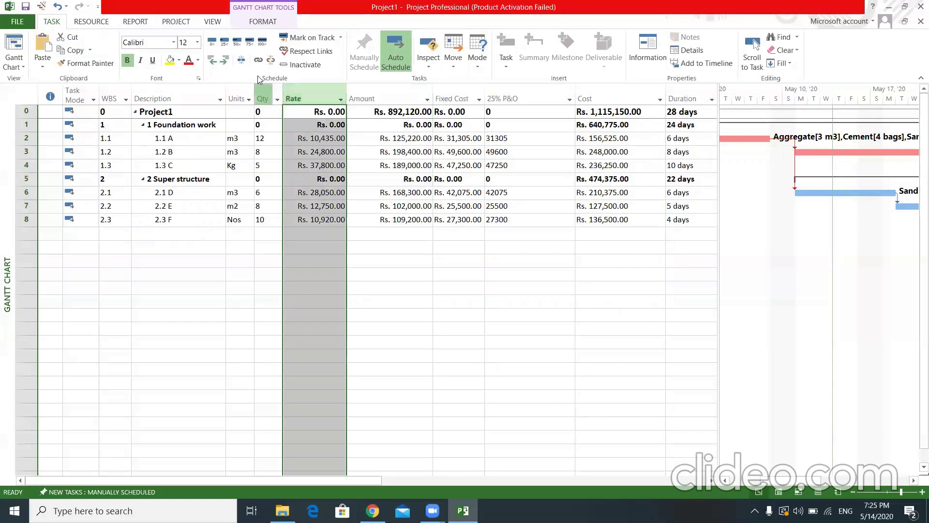
Set the project baseline again, overwriting the previously saved baseline data, to update the Amount and Rate columns
left_click(180, 21)
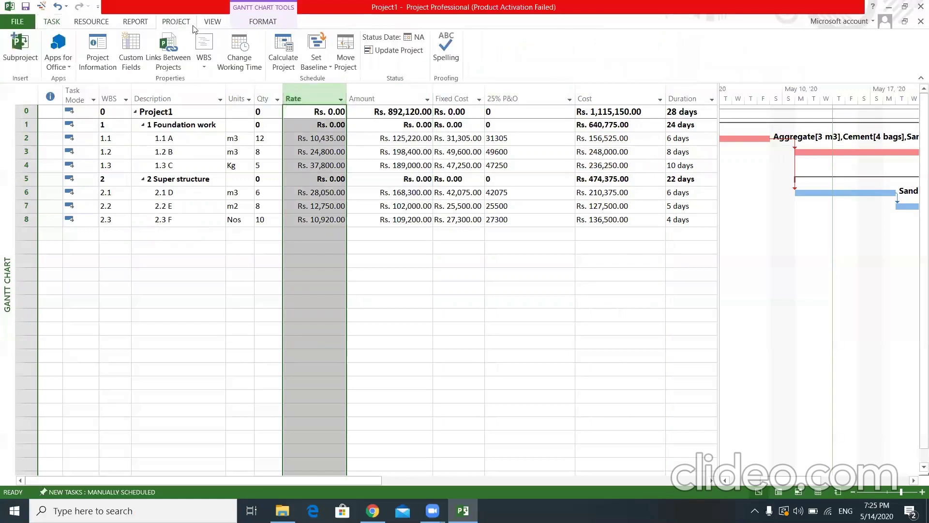
left_click(313, 63)
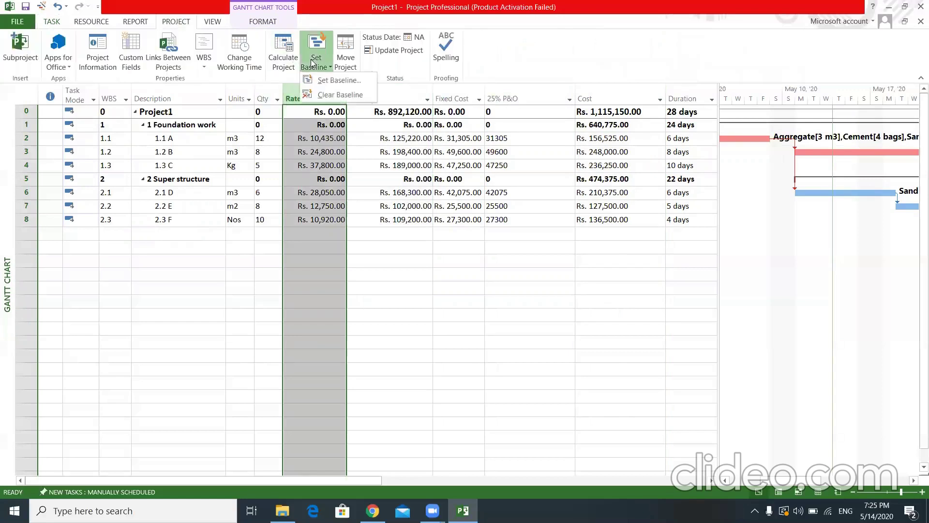
left_click(337, 81)
left_click(469, 343)
left_click(450, 293)
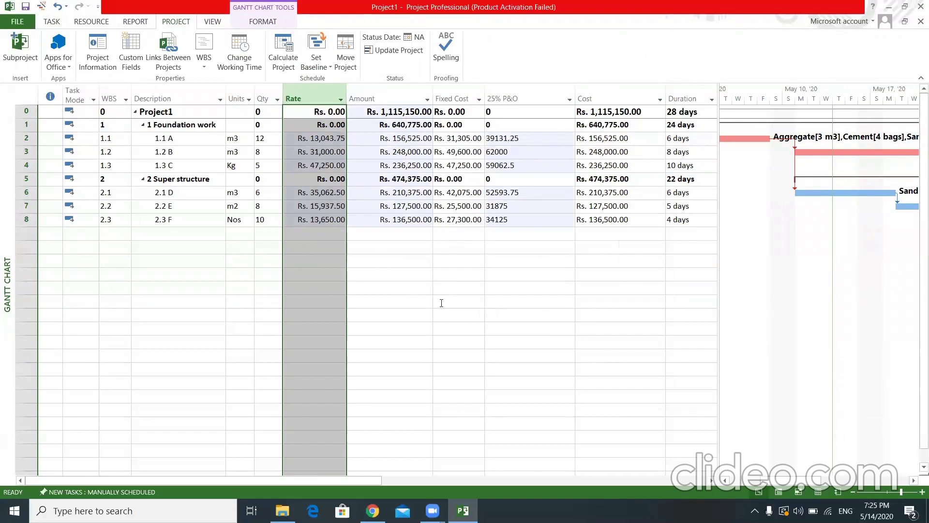
Compare the Amount column with the Cost column, and examine the Fixed Cost values of the tasks
left_click(441, 303)
left_click(385, 98)
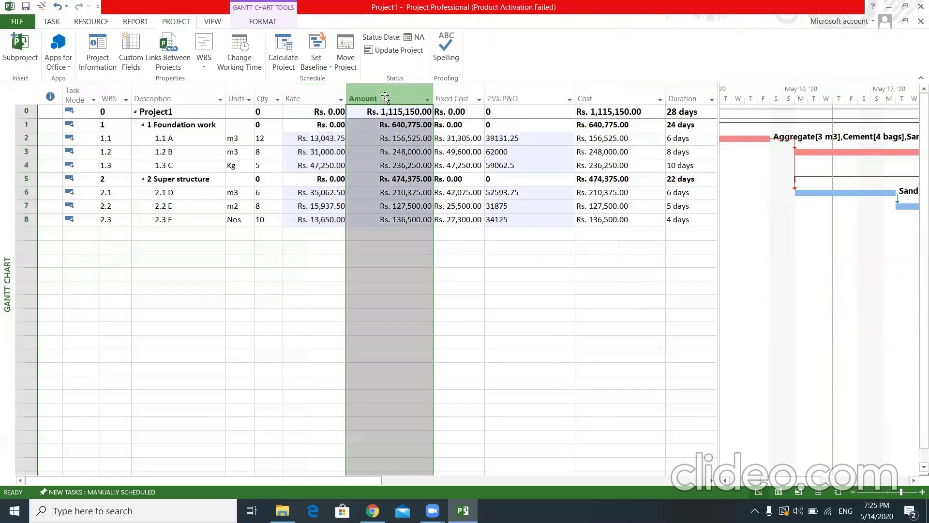
left_click(391, 139)
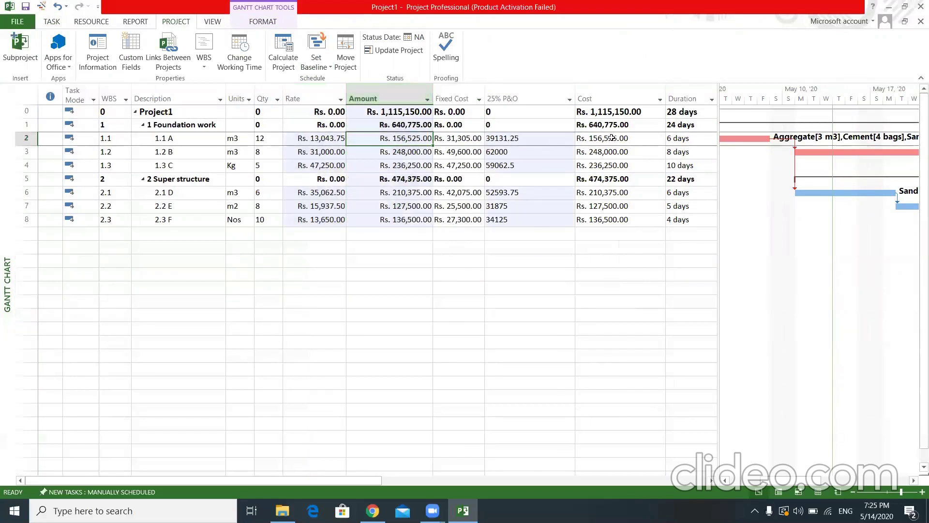
left_click(605, 96)
left_click(528, 275)
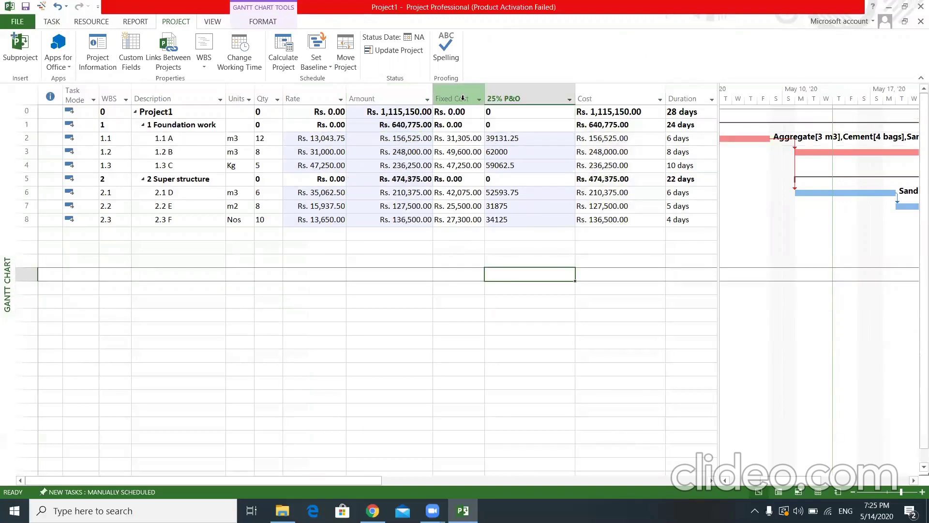
left_click_drag(463, 125, 470, 237)
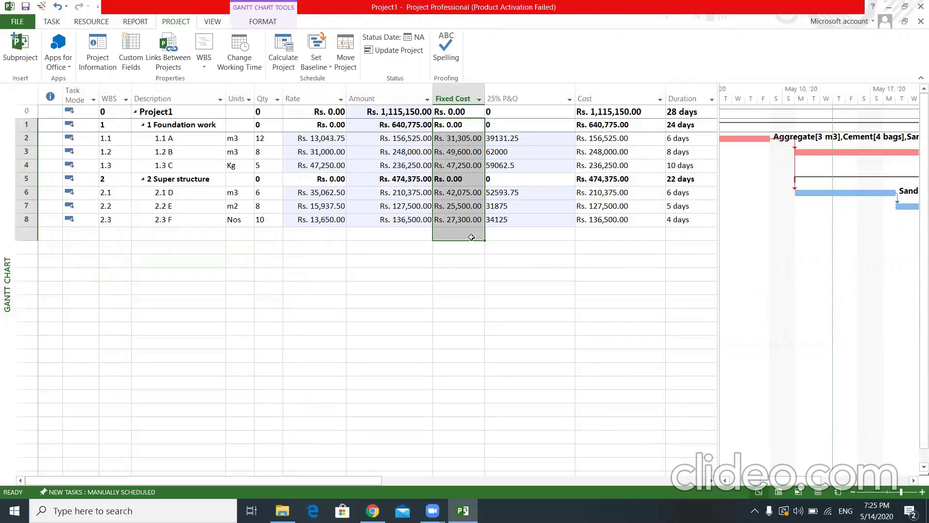
left_click(509, 250)
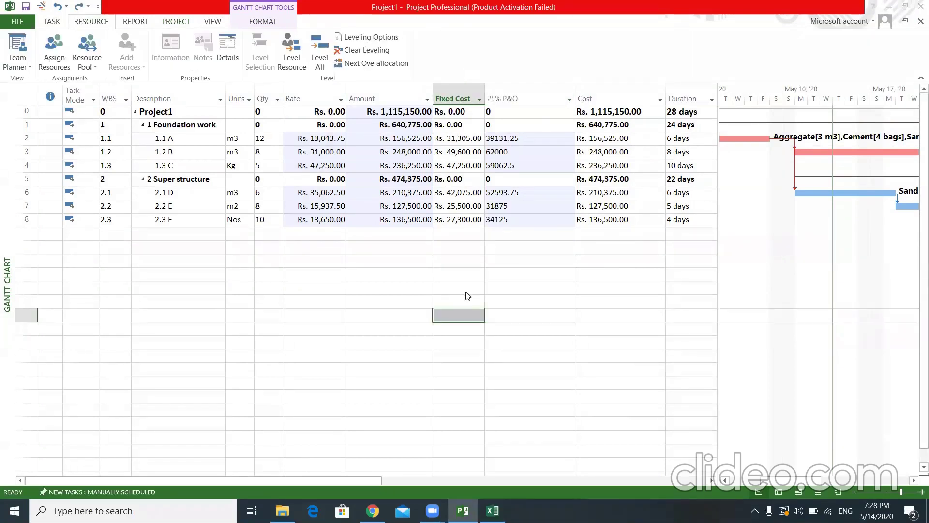
Clear the Fixed Cost values from Foundation work down to task F, and undo the deletion
left_click(461, 140)
left_click_drag(459, 257, 454, 111)
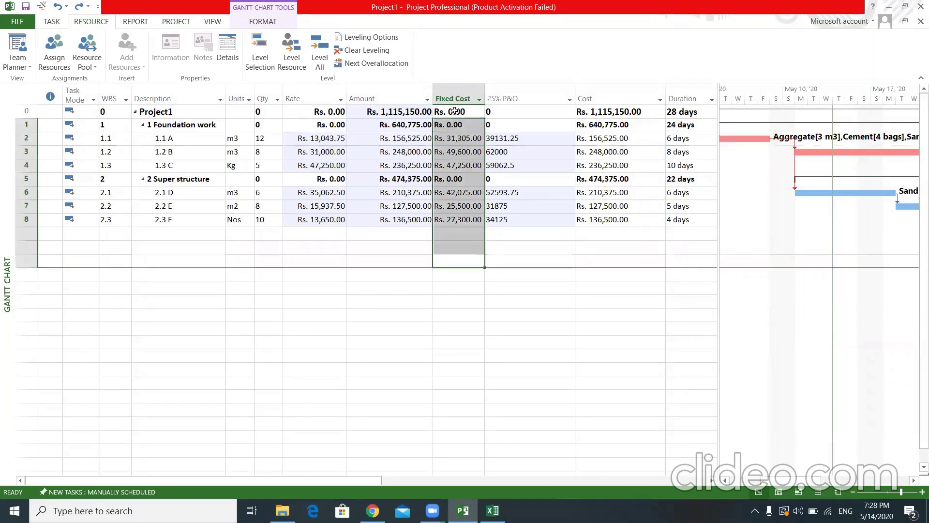
key("Delete")
left_click_drag(518, 138, 532, 264)
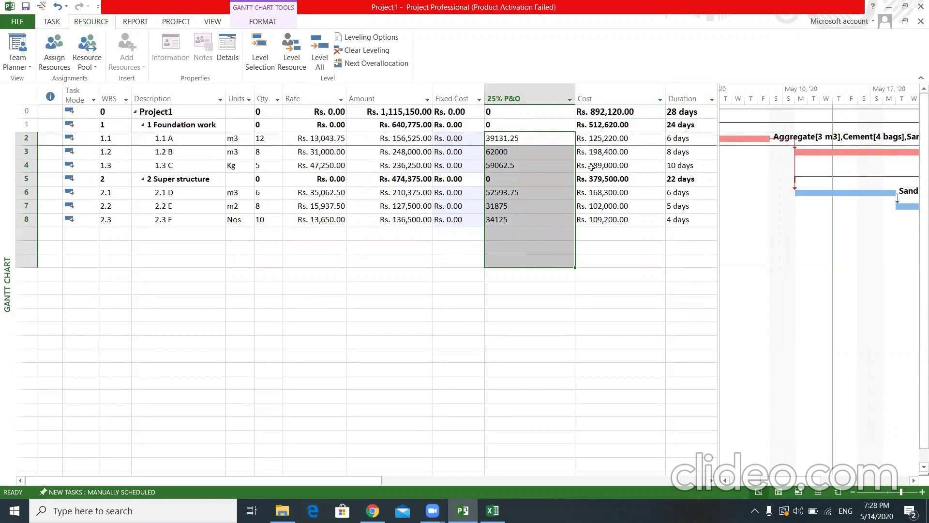
key("ctrl+z")
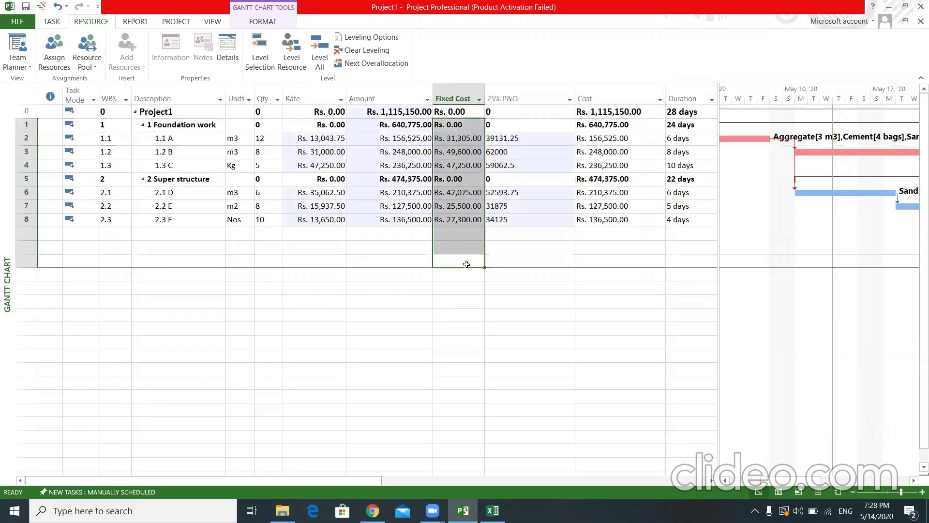
left_click(526, 272)
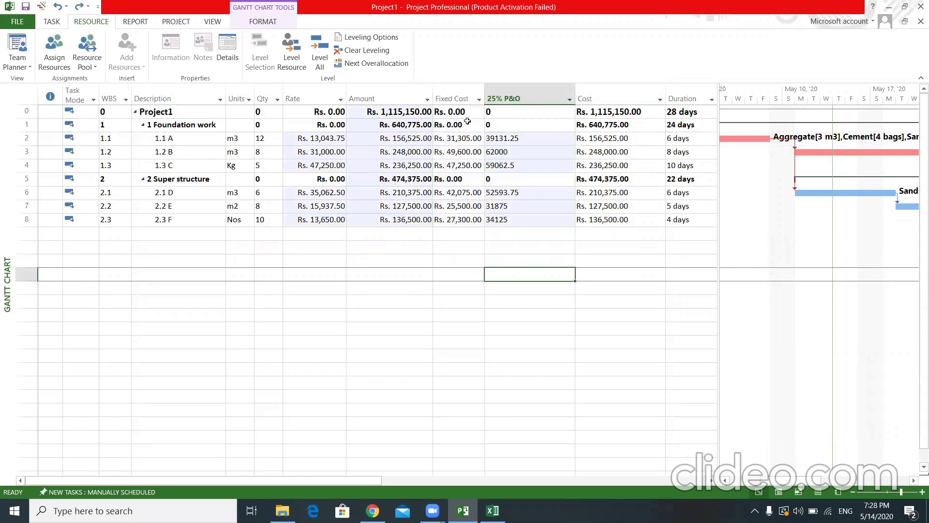
left_click(459, 97)
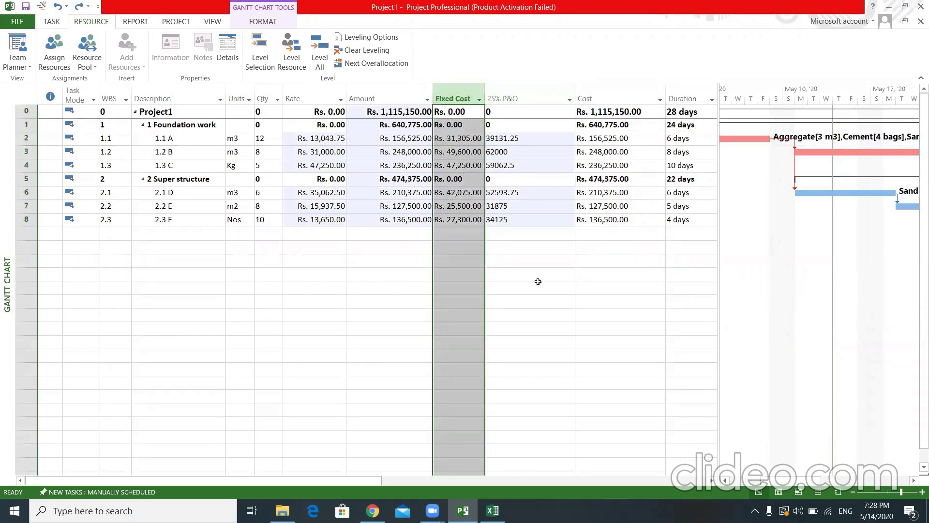
left_click(501, 282)
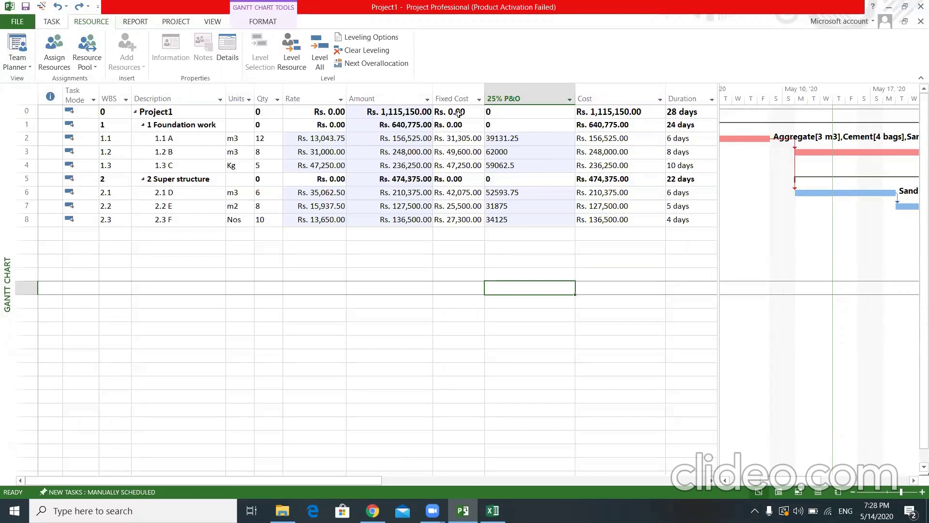
left_click(390, 96)
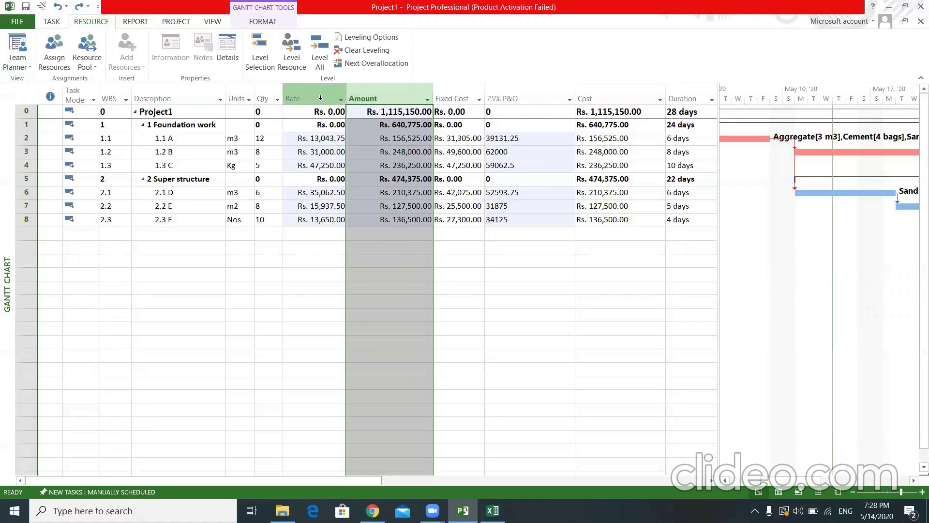
left_click(394, 271)
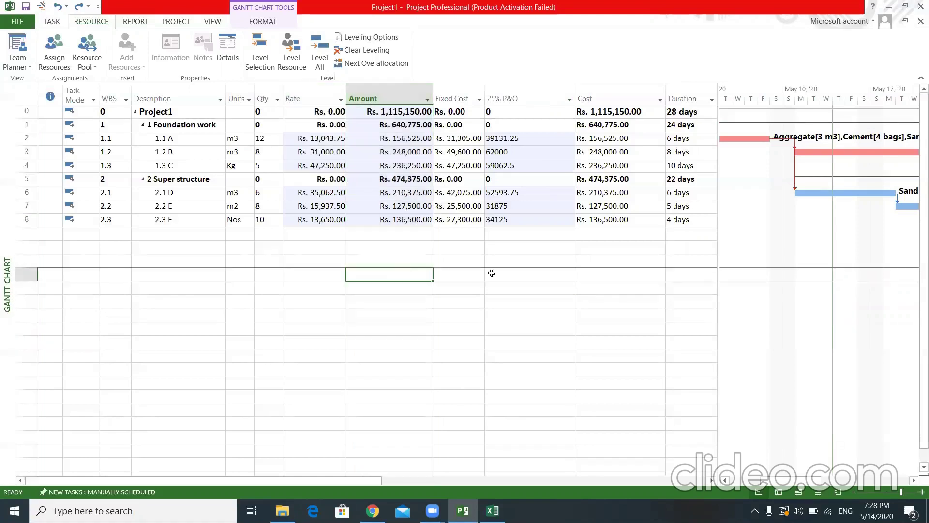
Narrow the task table beside the Gantt chart so that Amount is its last visible column, leaving Fixed Cost and 25% P&O out of view
left_click(492, 273)
left_click_drag(471, 93, 562, 94)
right_click(562, 95)
left_click(600, 193)
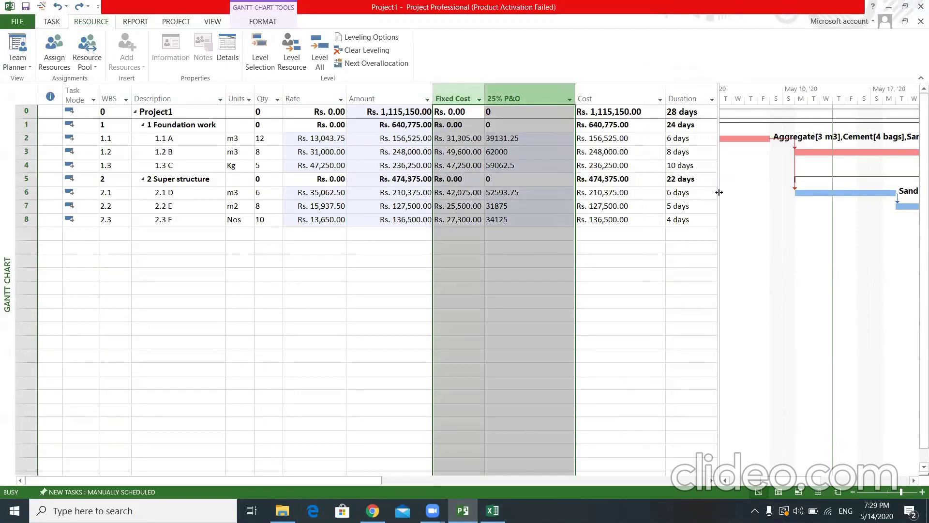
left_click_drag(719, 172, 434, 172)
left_click(376, 322)
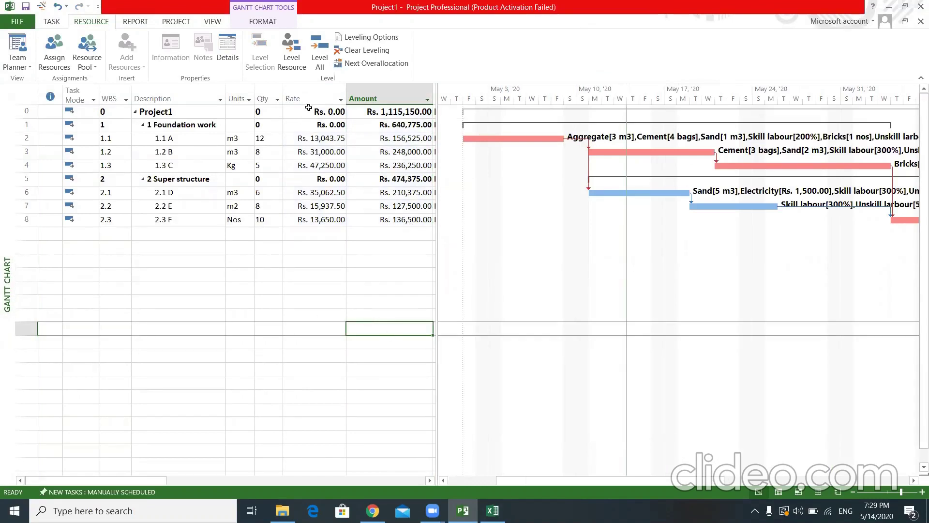
Rename the Amount column as "Amount (+P&O)"
double_click(379, 95)
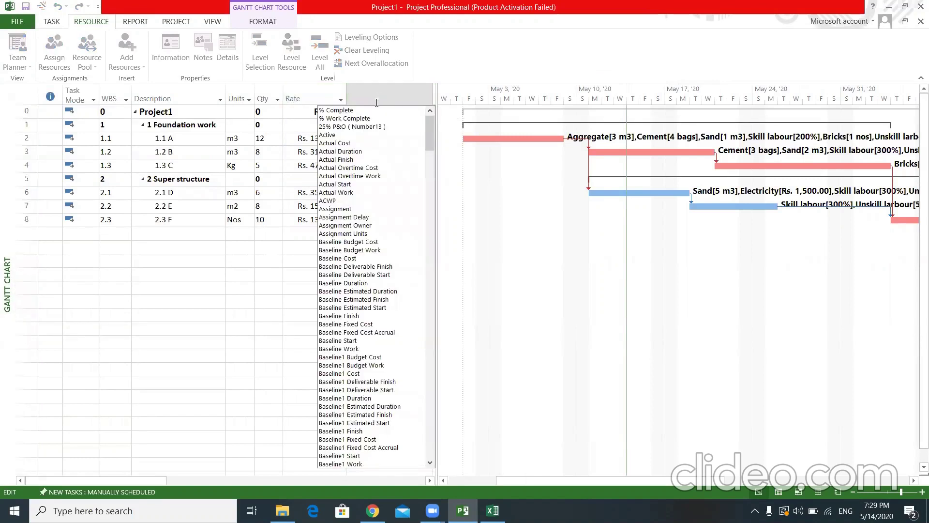
type("aM")
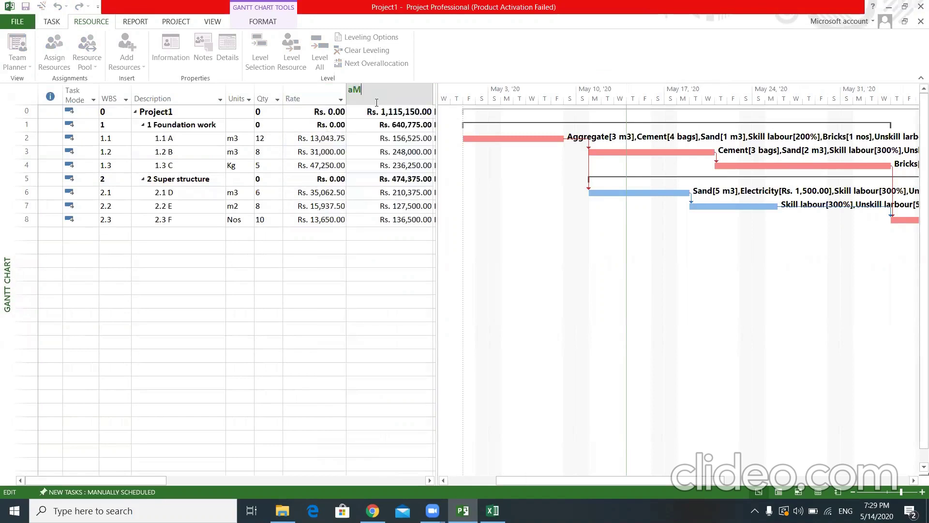
type("OUNT (")
type("=")
key("BackSpace")
type("+")
type("P7")
type("O")
key("BackSpace")
key("BackSpace")
type("&O)")
key("Return")
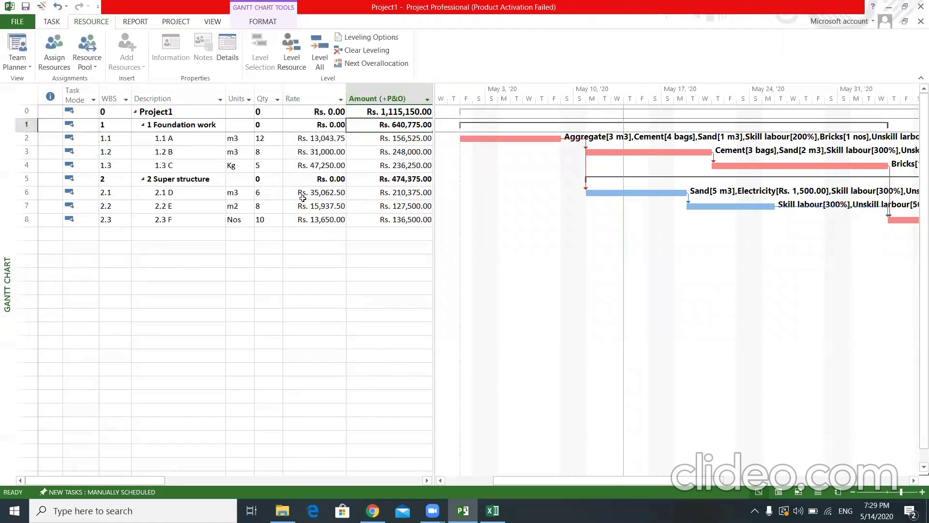